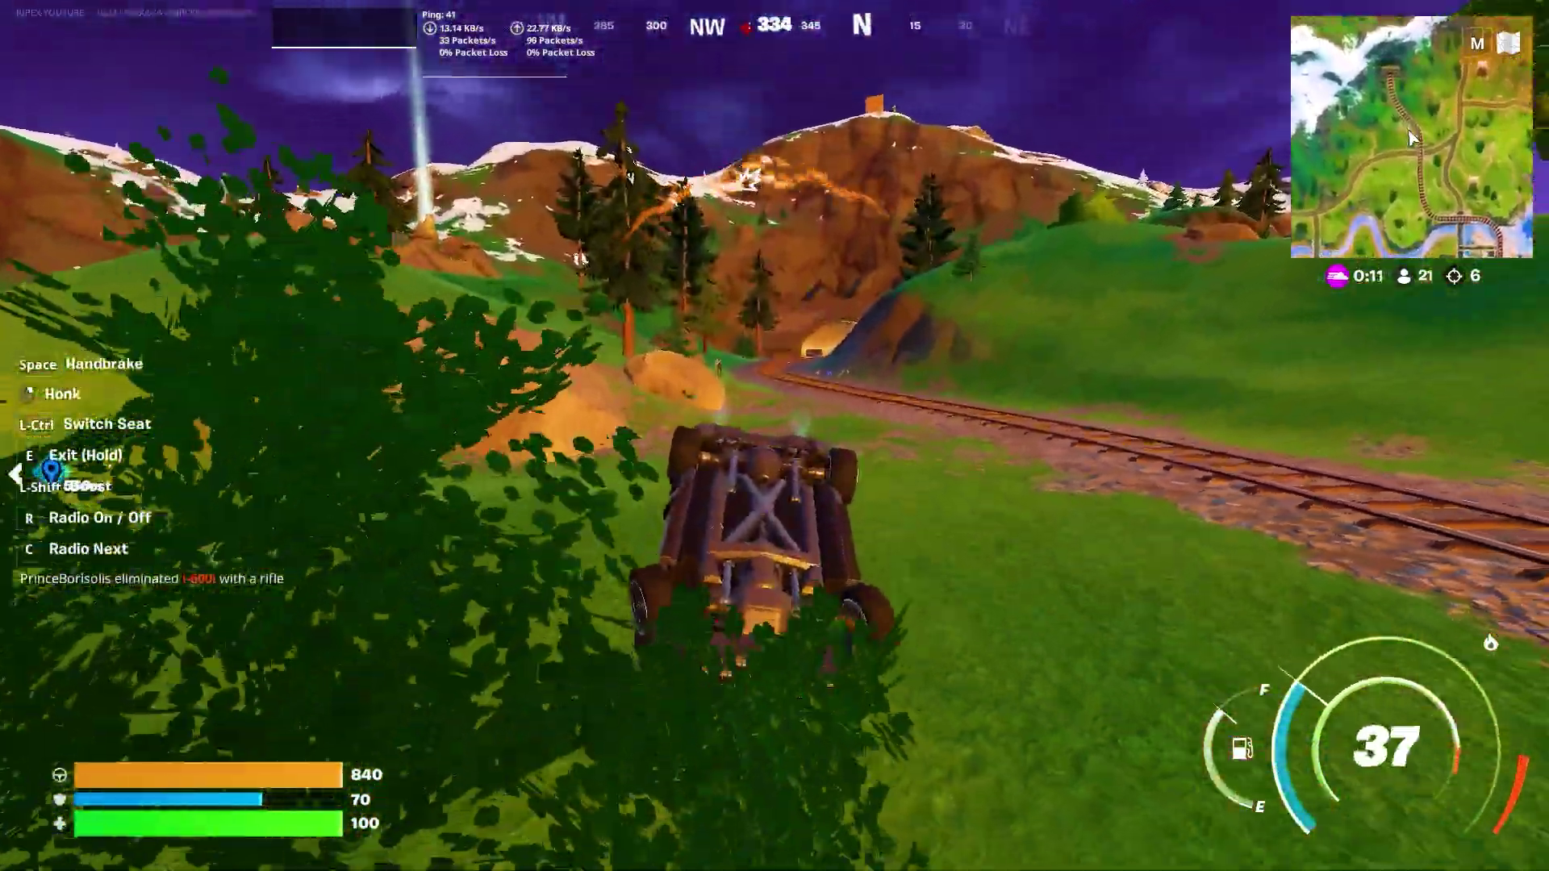
Exit the car and build a wall, then ramps and floors to climb higher
key(e)
click(775, 435)
key(space)
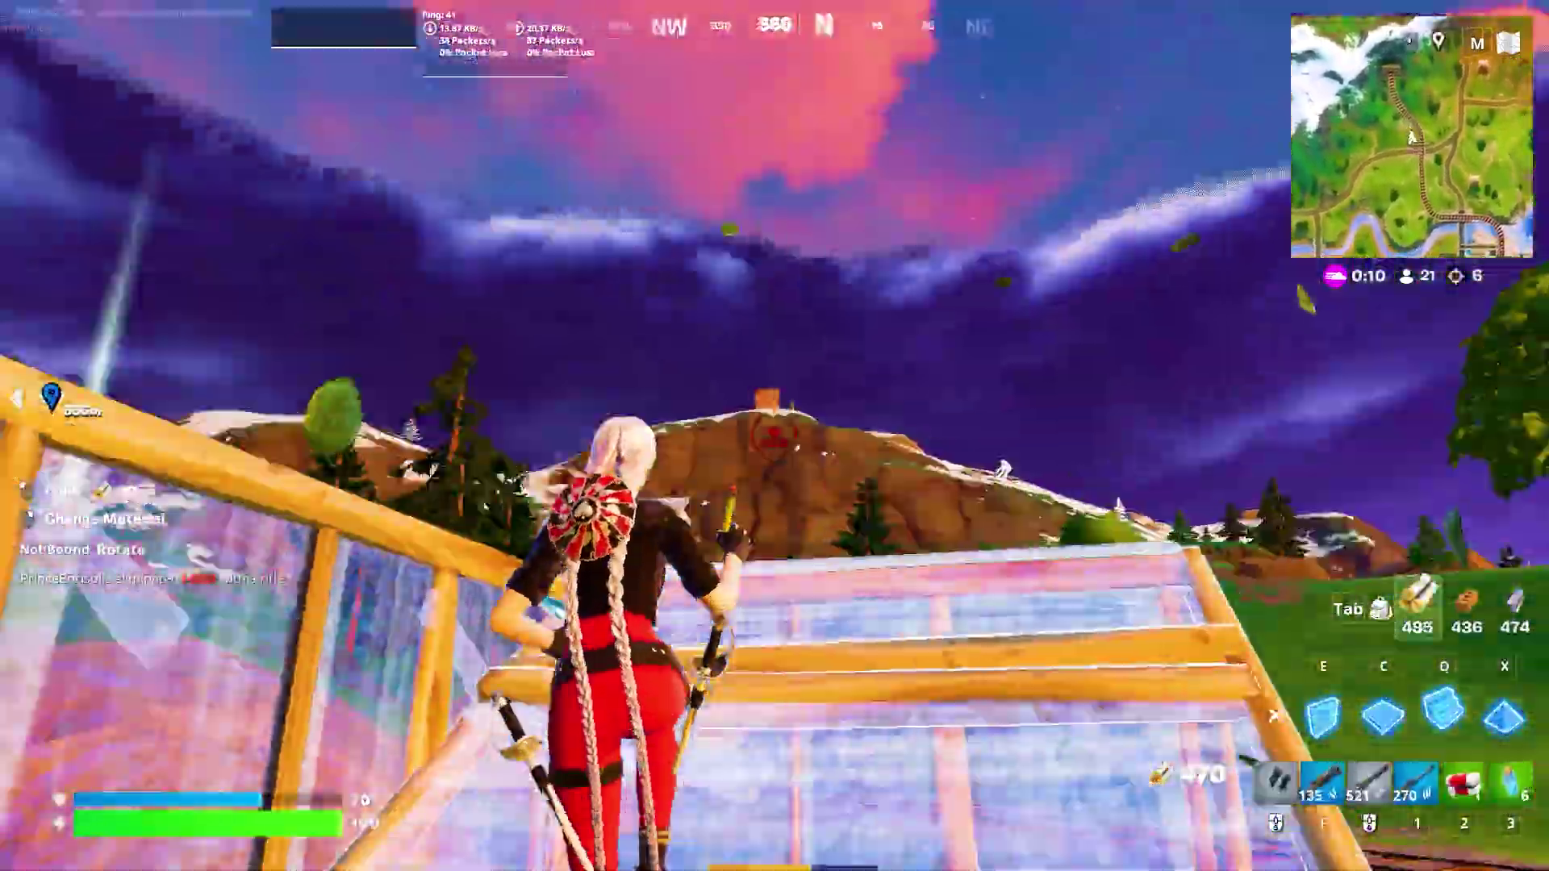
click(774, 435)
click(775, 435)
click(775, 436)
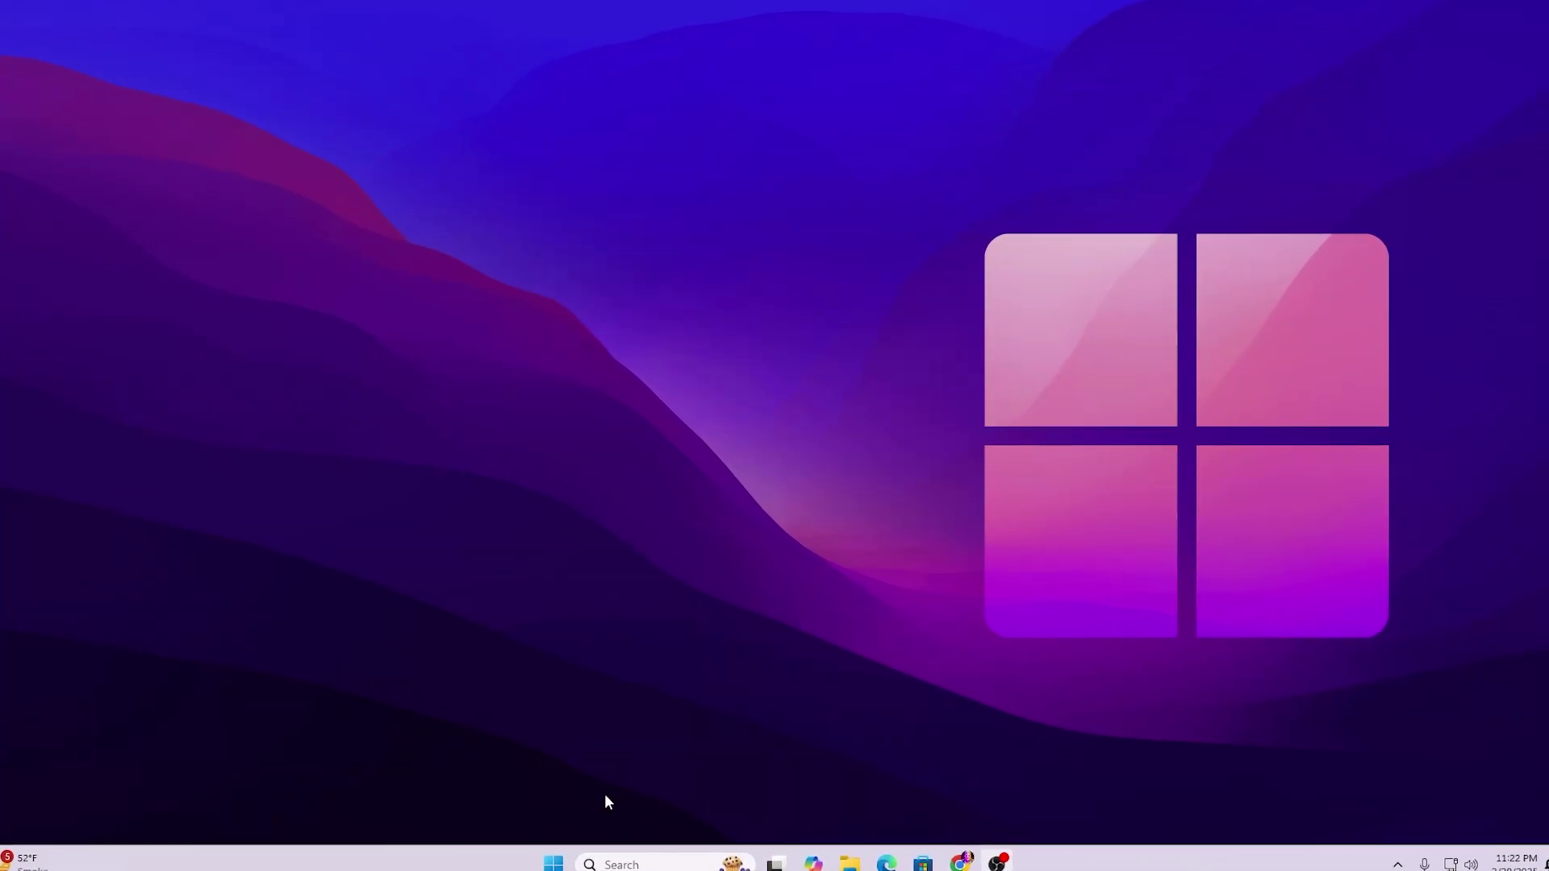
Search 'temp' and open the Temporary files breakdown in Settings
key(super+s)
text(temp)
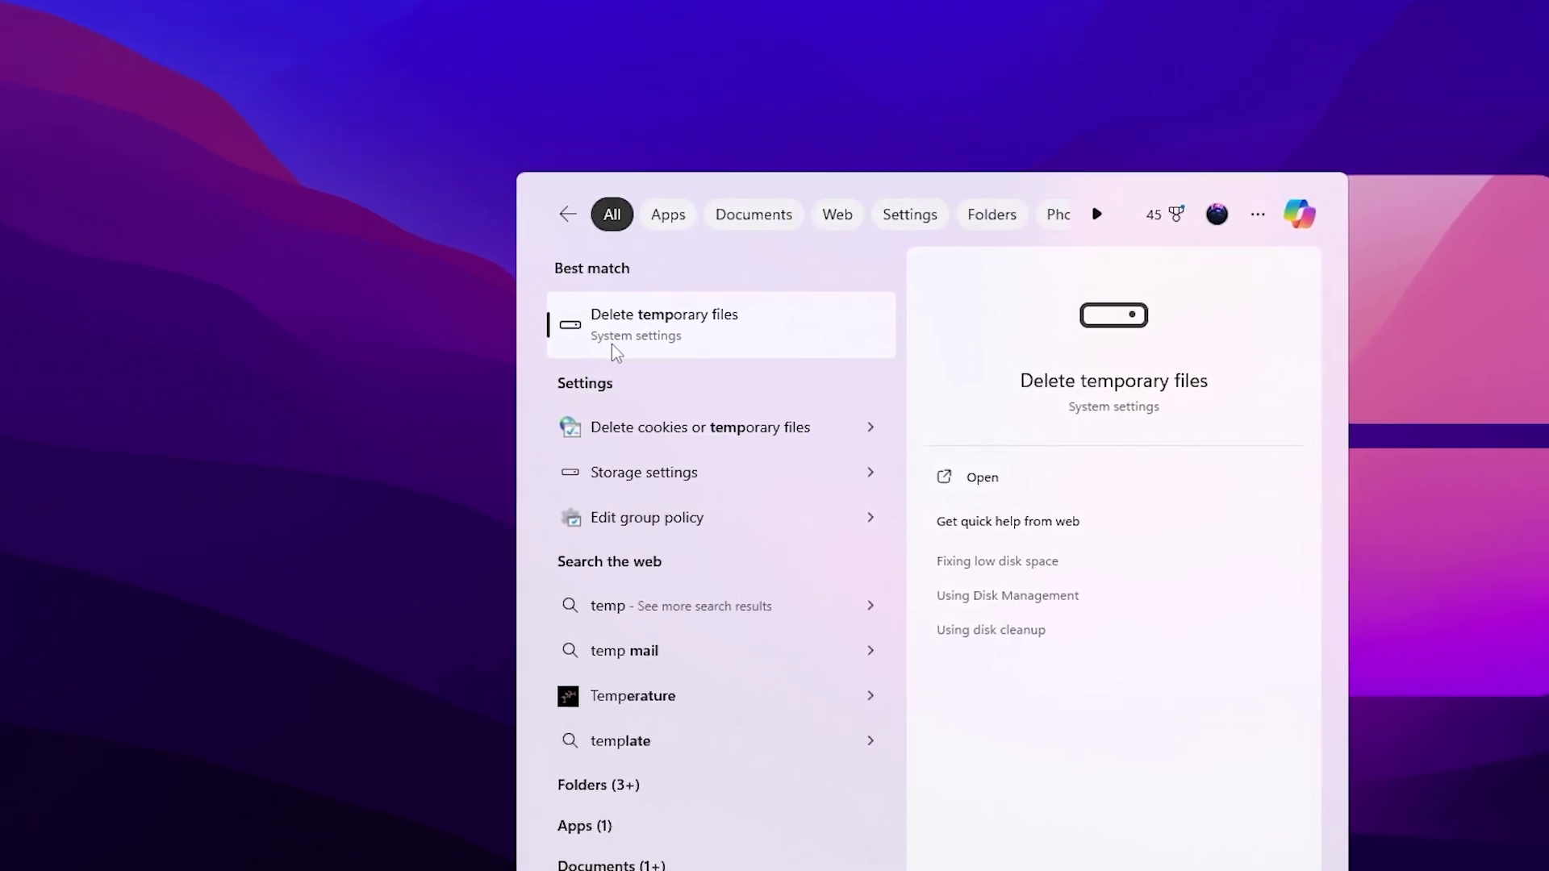
click(662, 336)
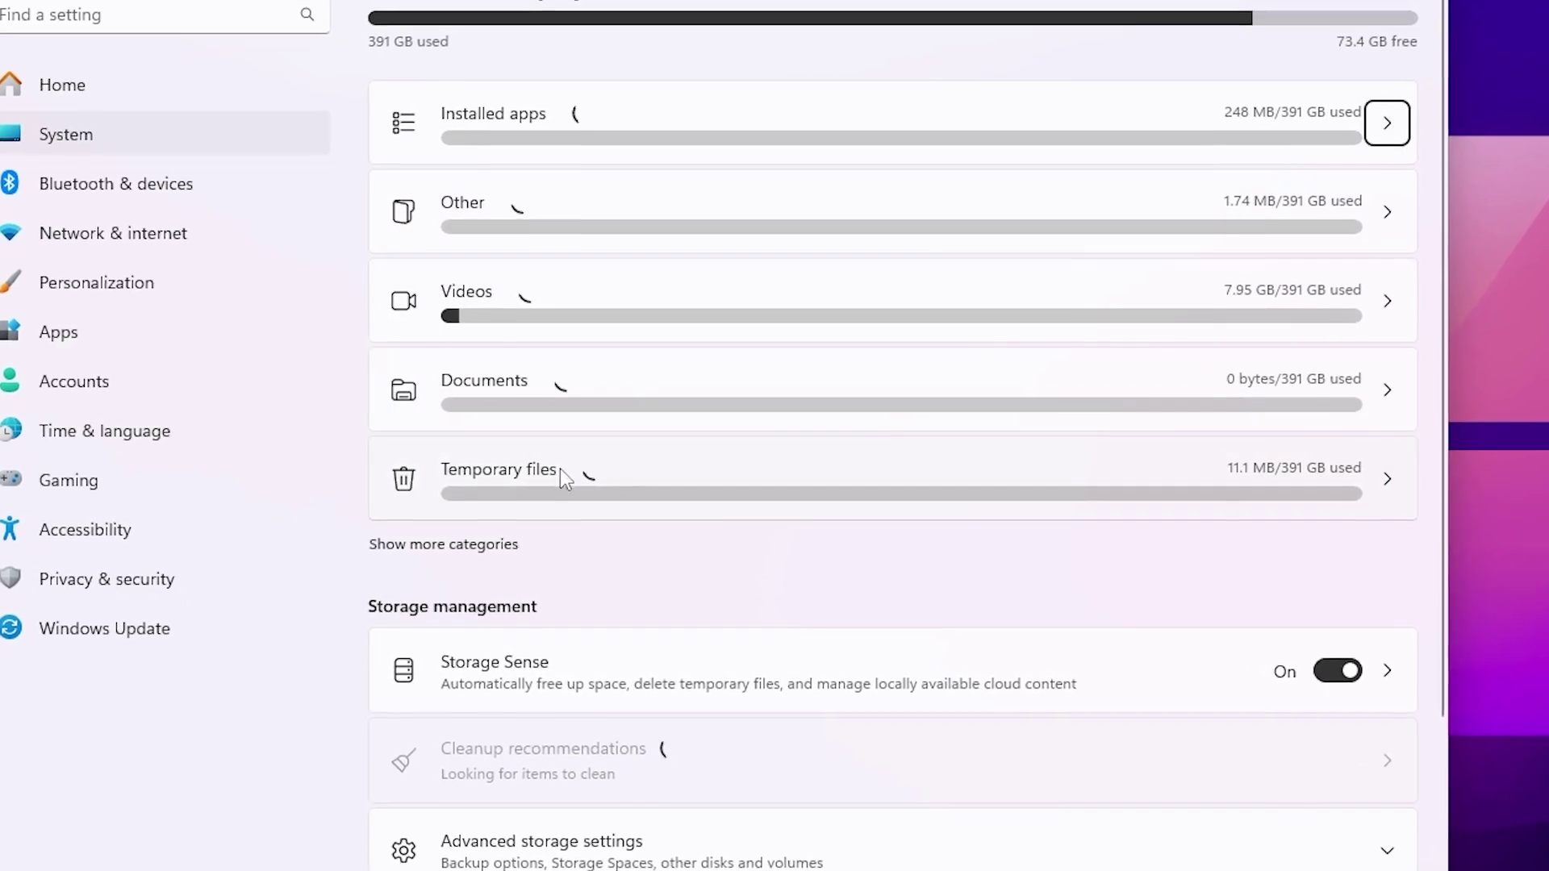
click(599, 472)
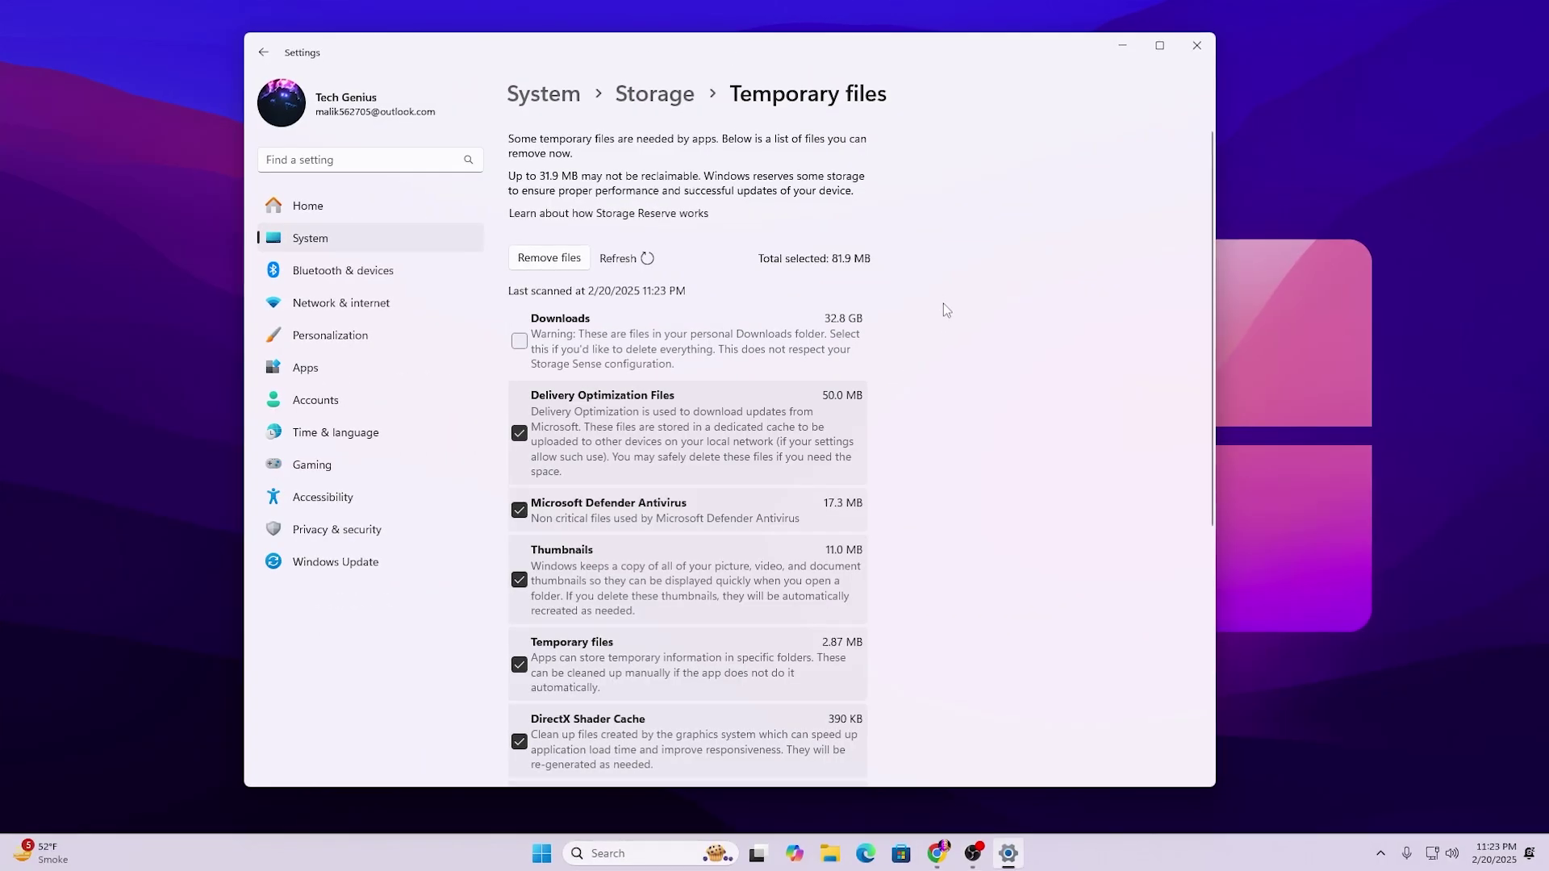
Remove the 81.9 MB of checked temporary files, leaving Downloads unchecked
scroll(802, 400, down, 5)
scroll(634, 646, up, 5)
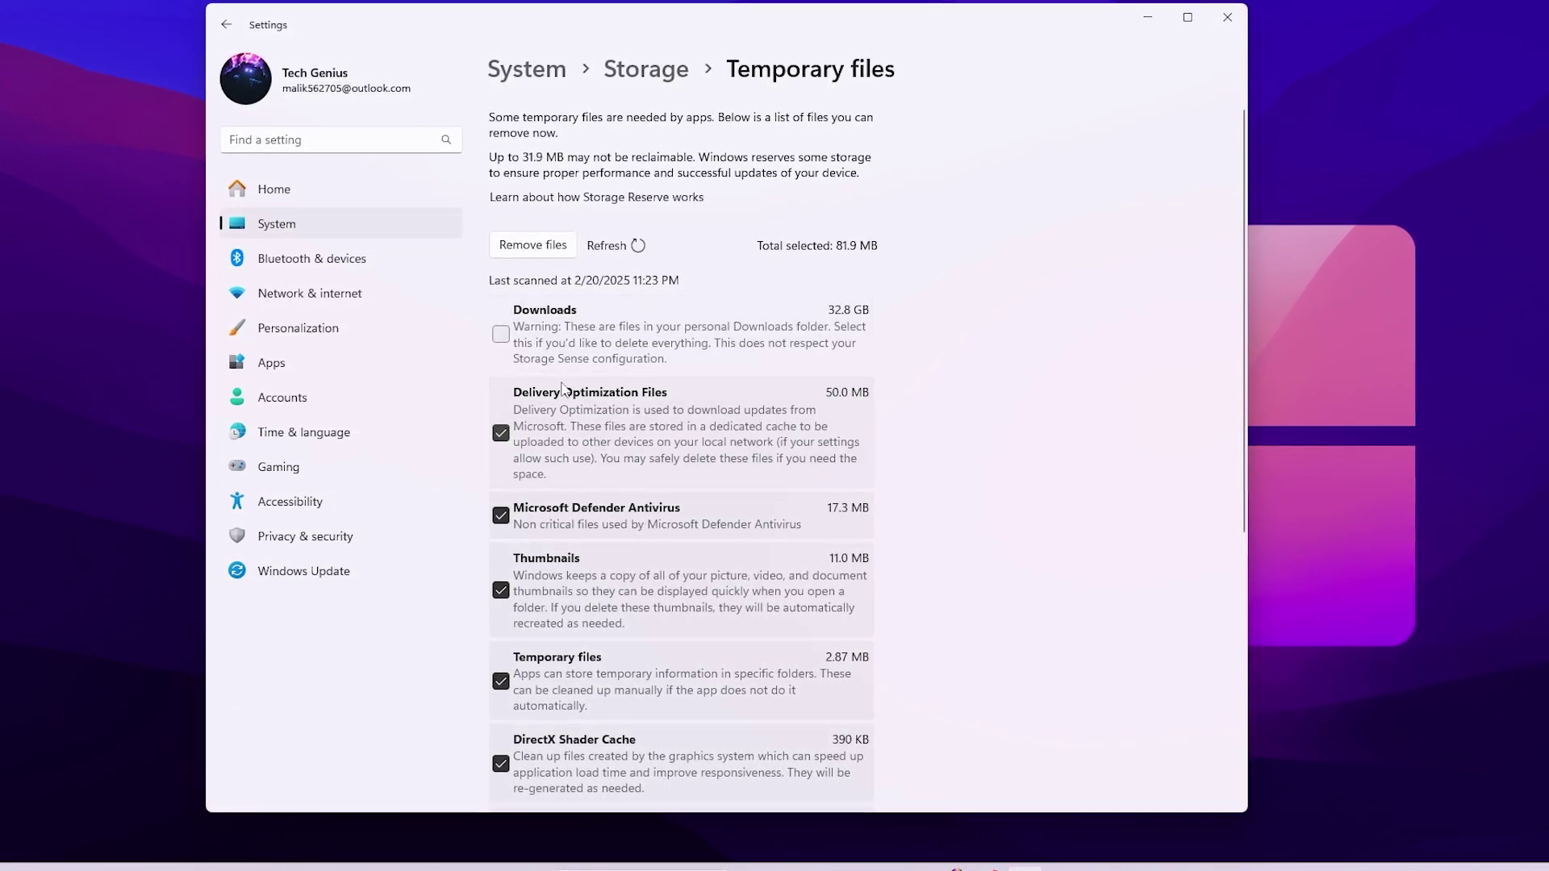
scroll(532, 452, down, 5)
scroll(565, 616, up, 5)
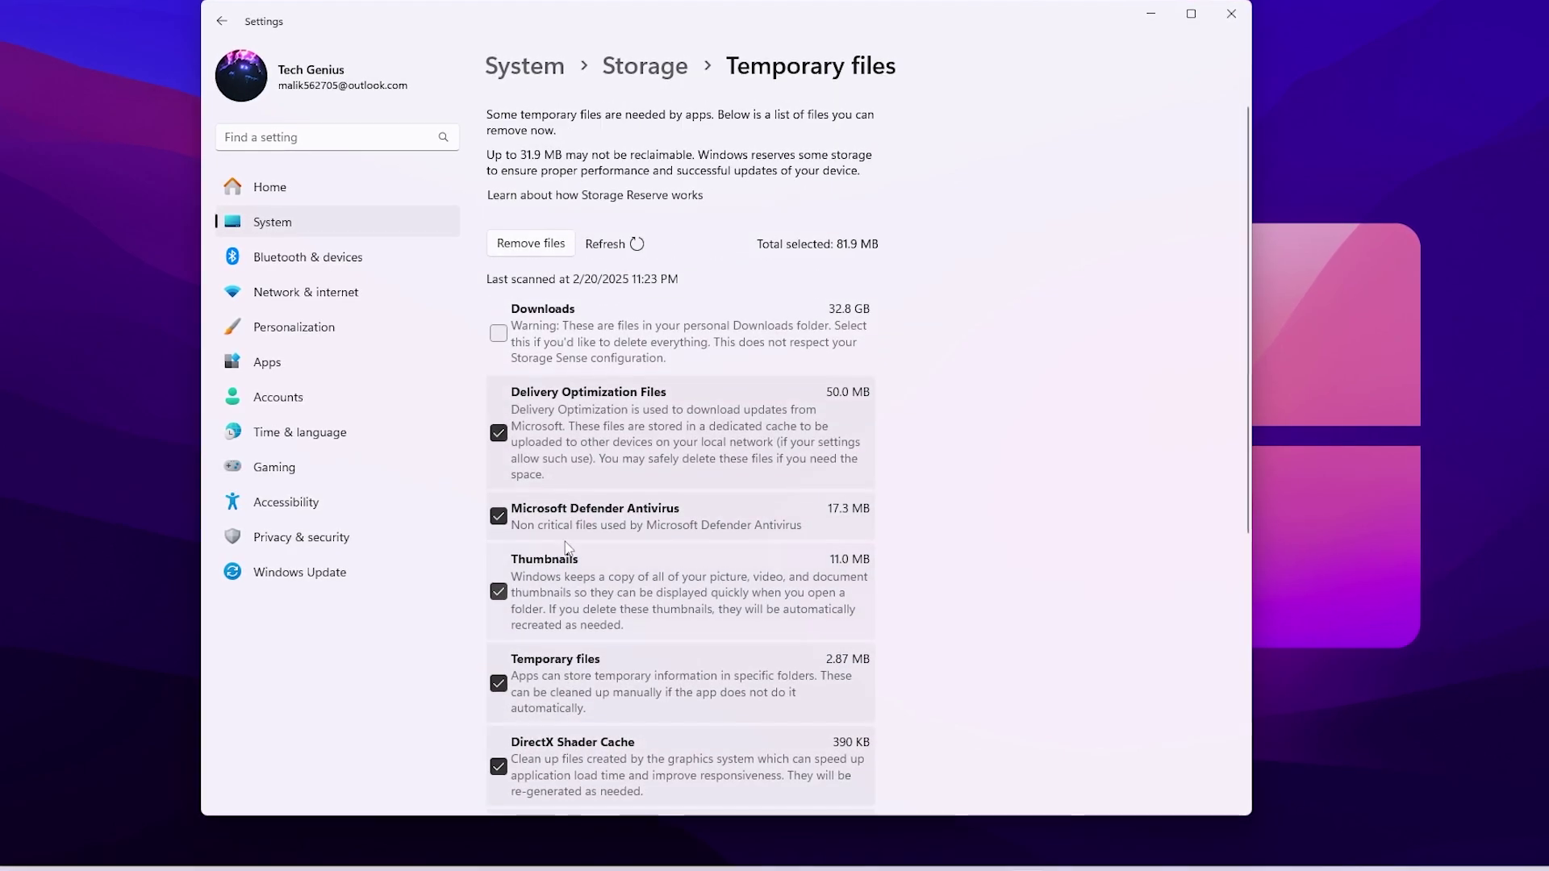
click(532, 251)
click(624, 459)
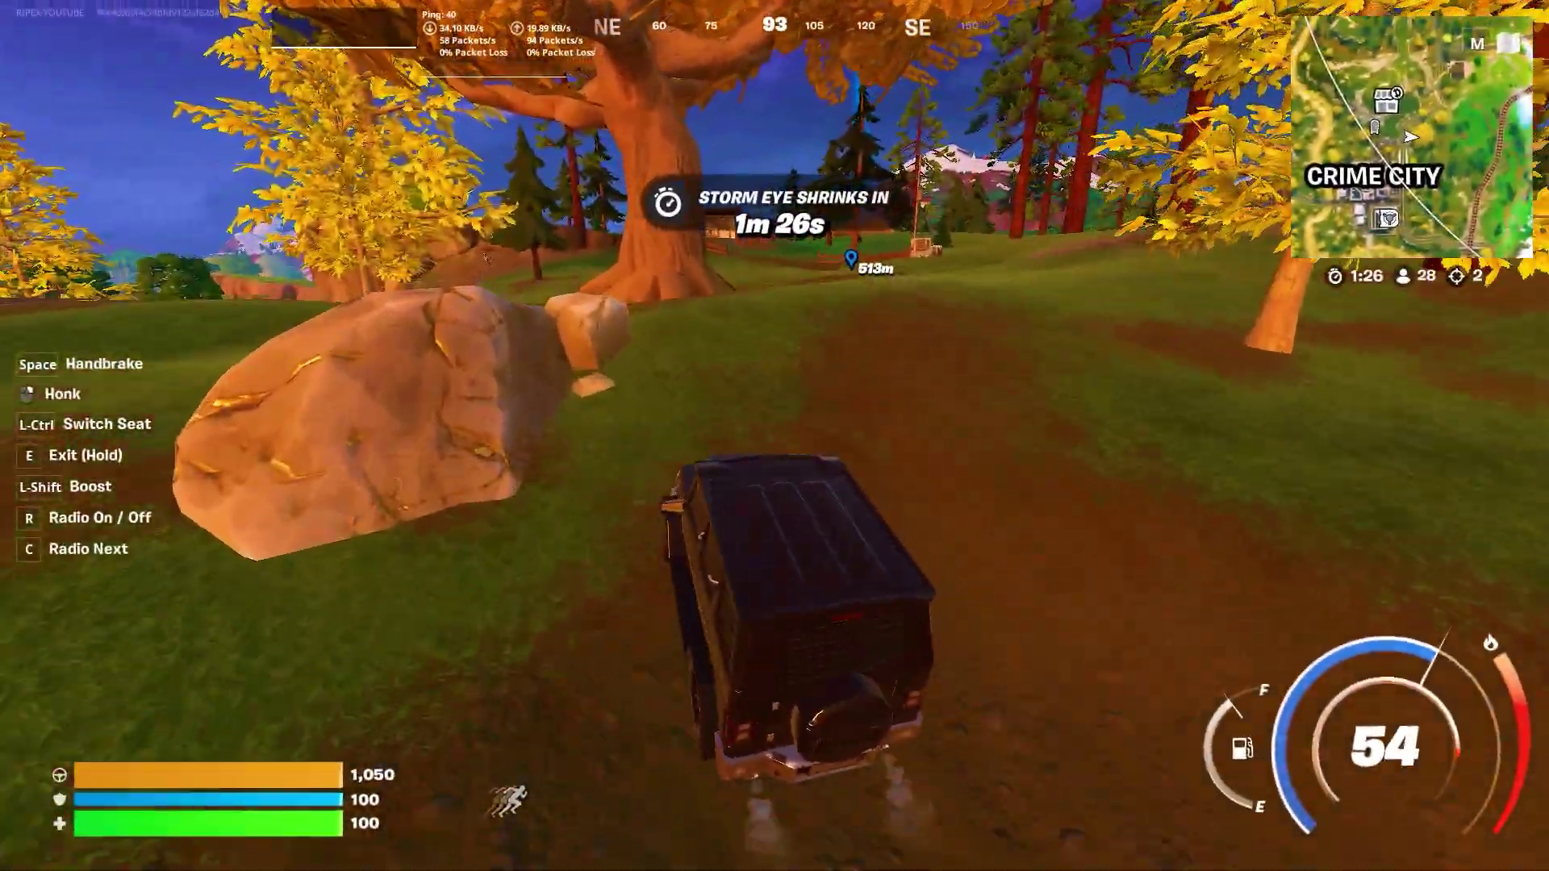
Boost the car and steer left toward the houses
key(shift)
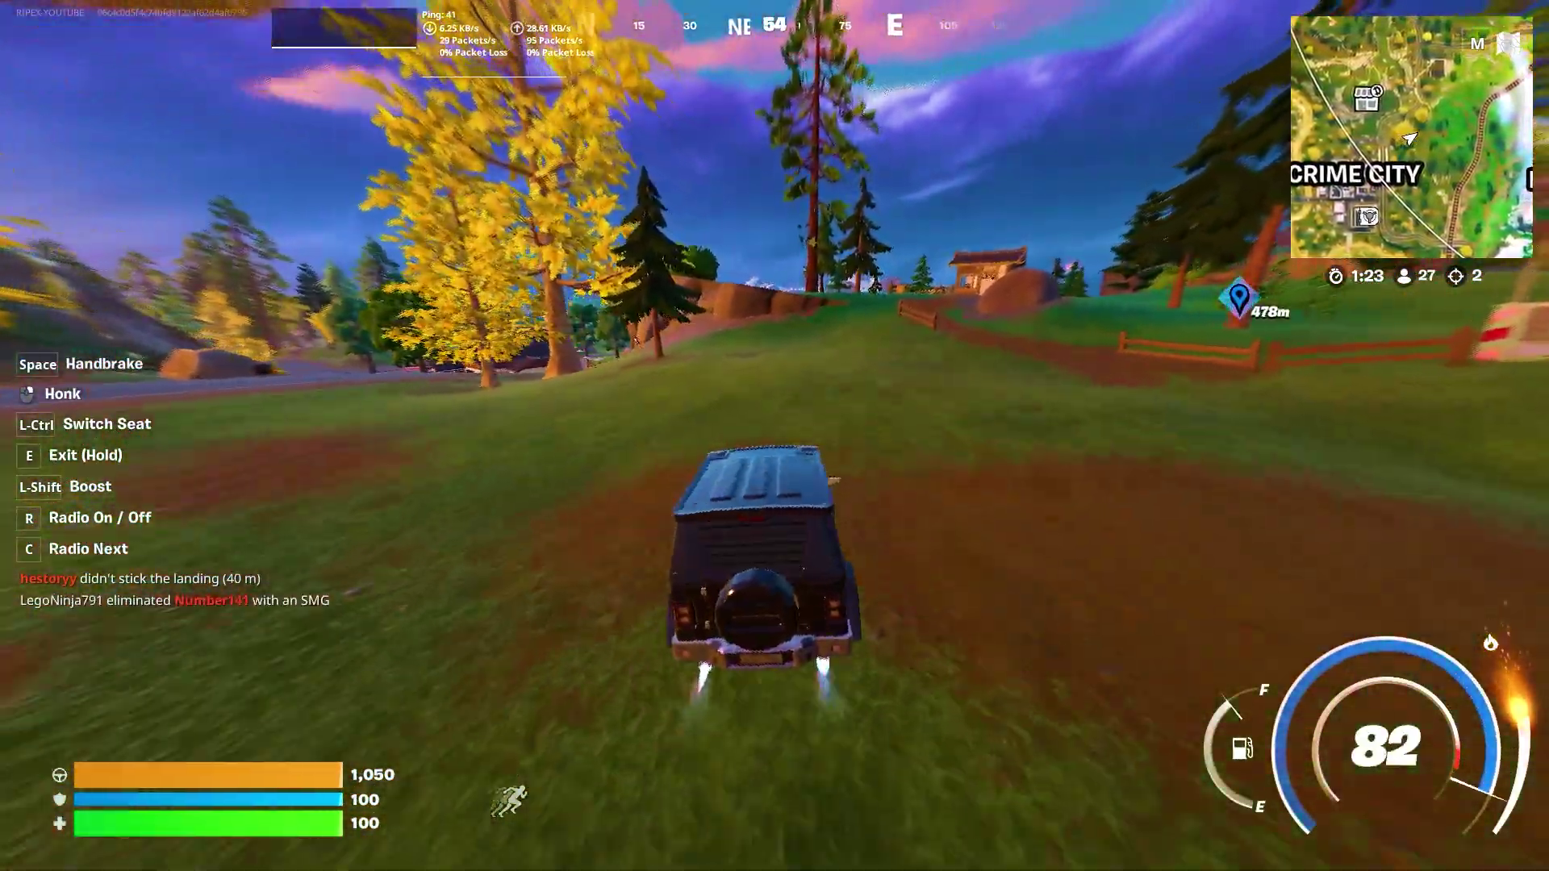
key(a)
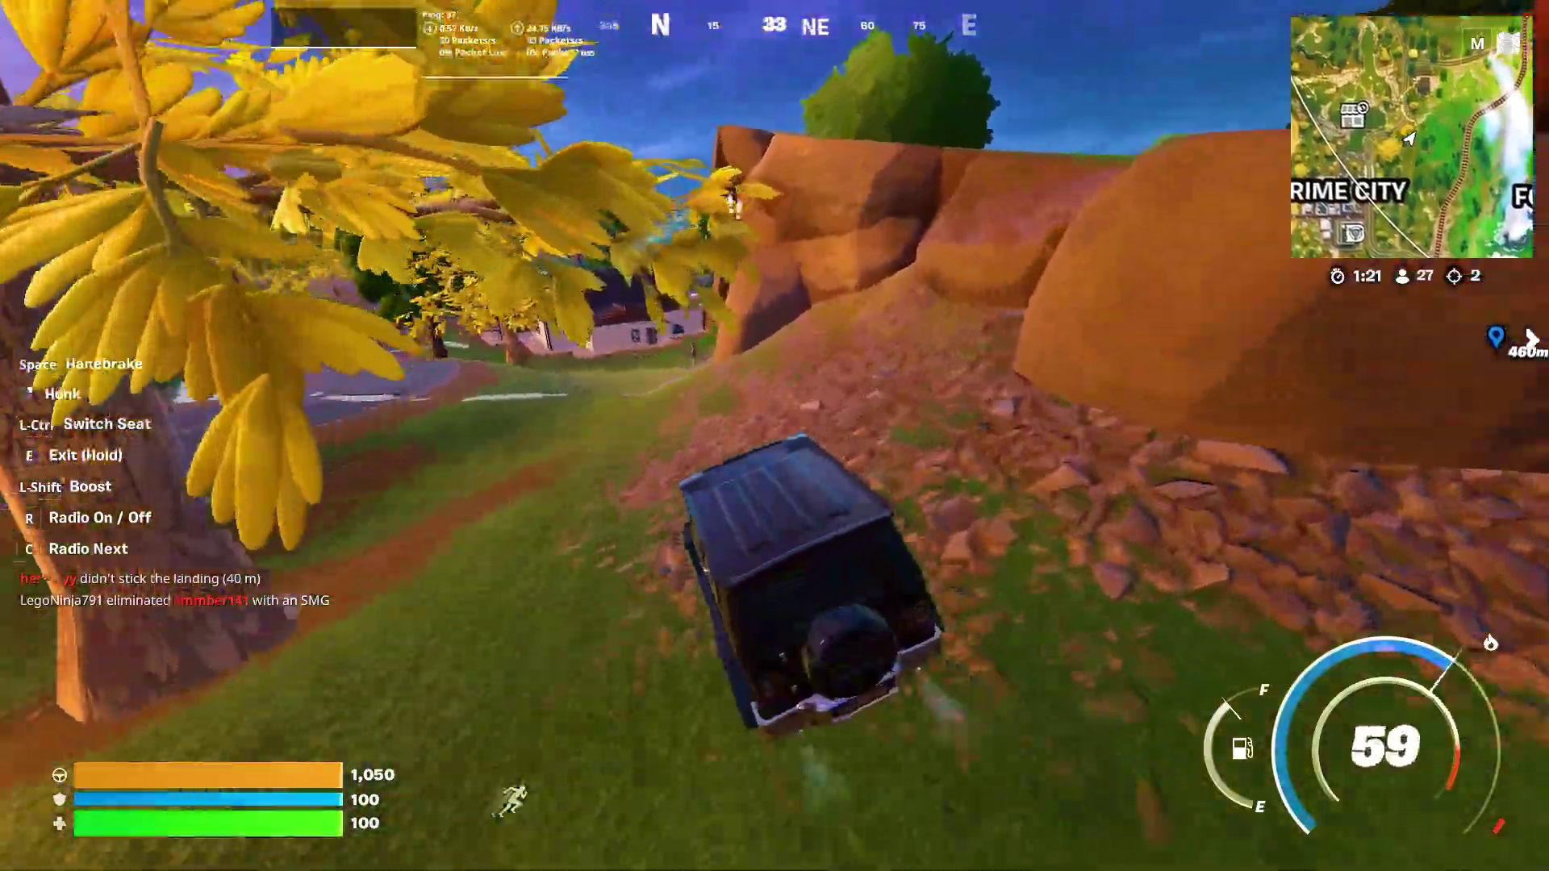
key(a)
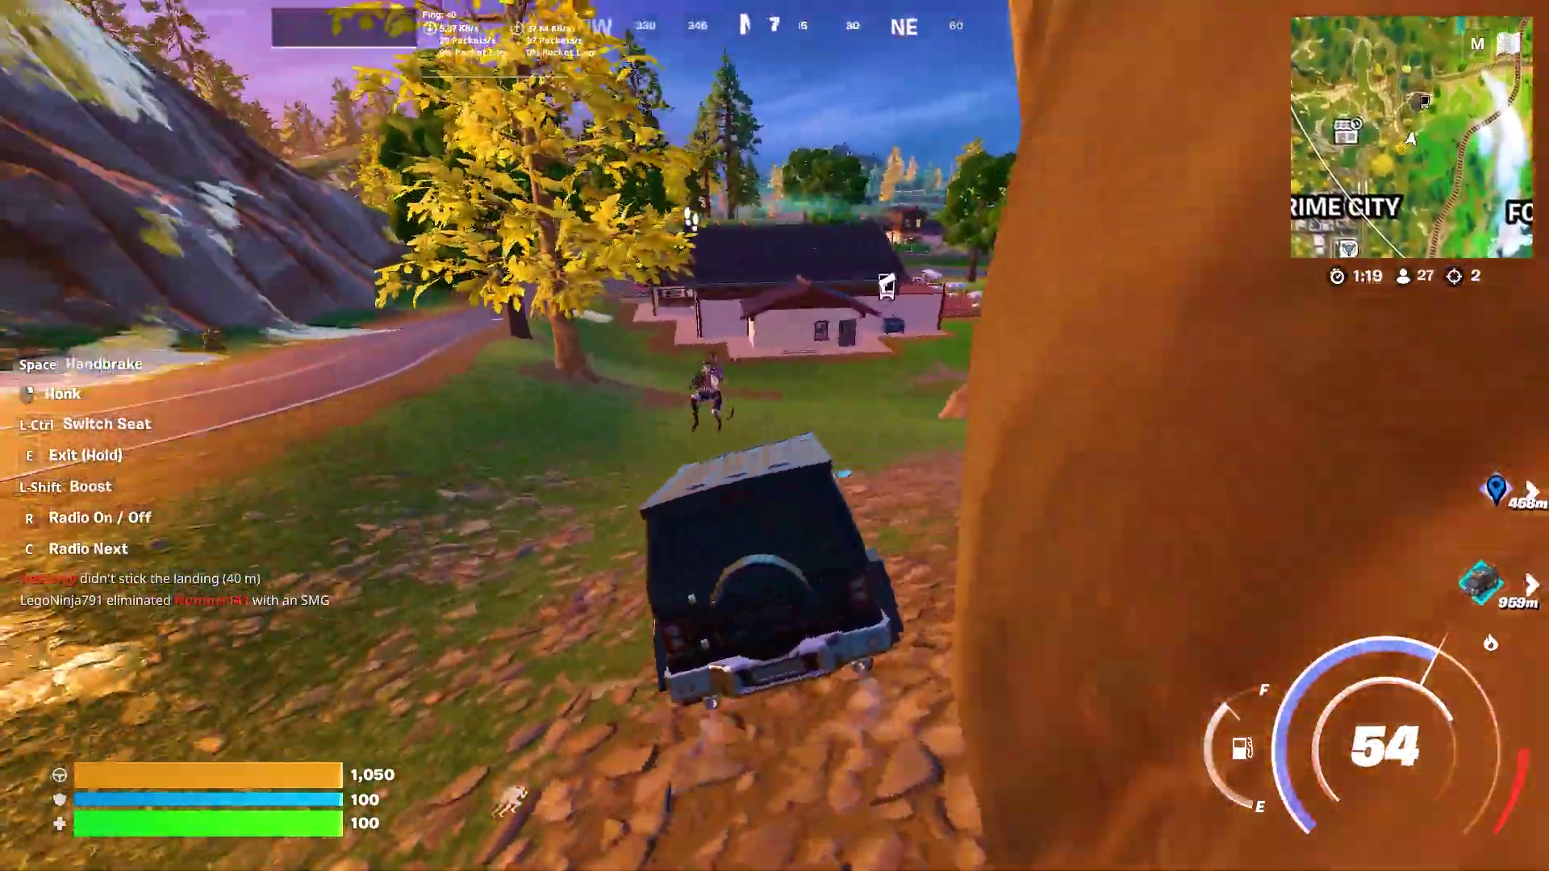
Get out of the car and build a wall and stairs beside the rock
key(e)
key(w)
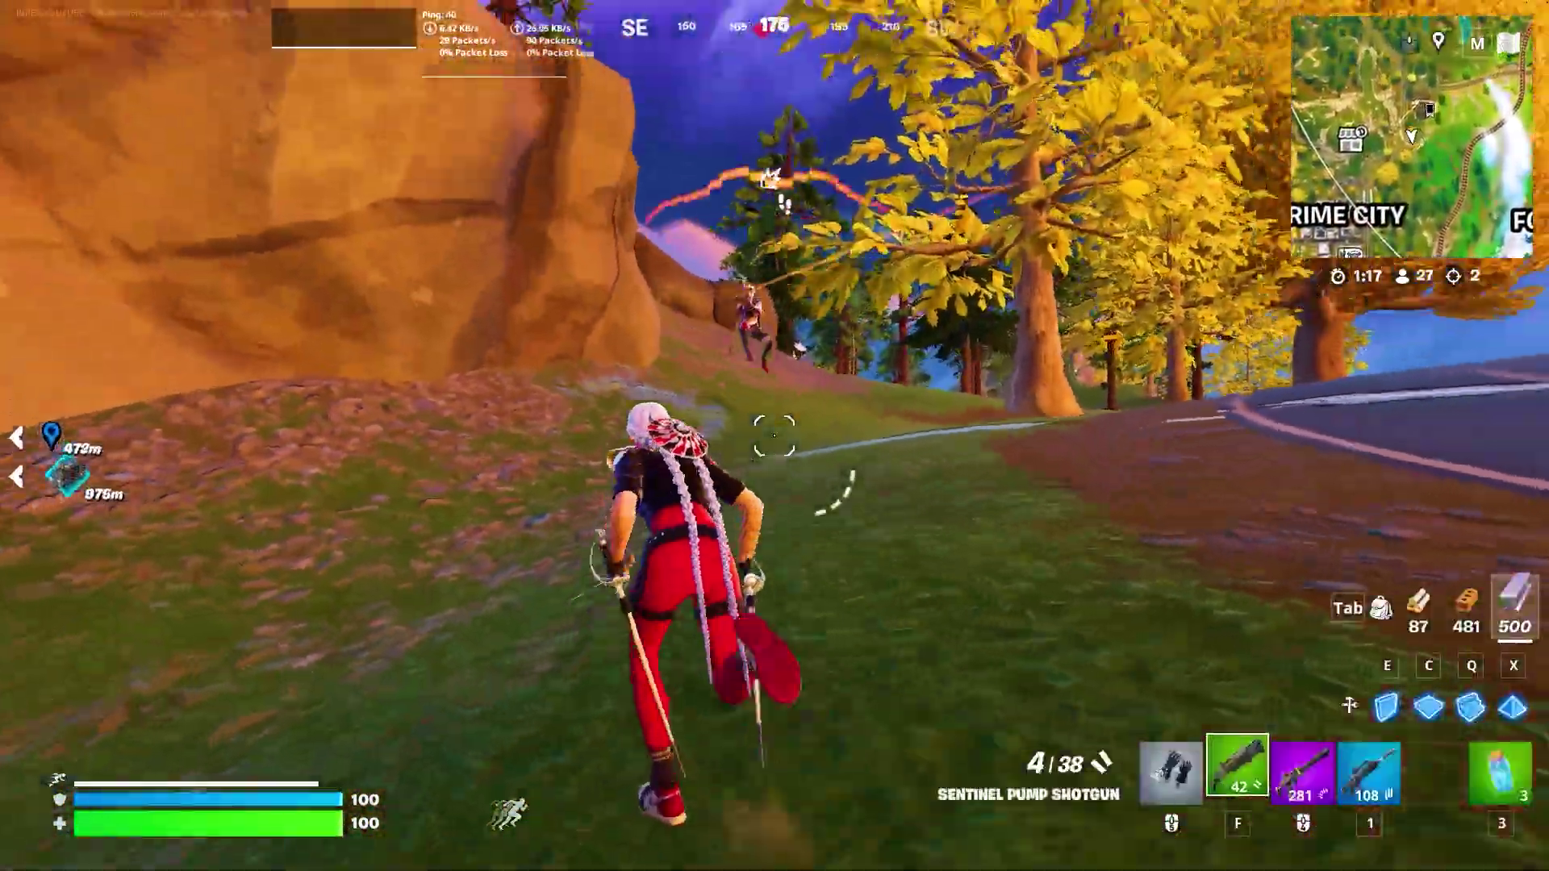
key(e)
key(q)
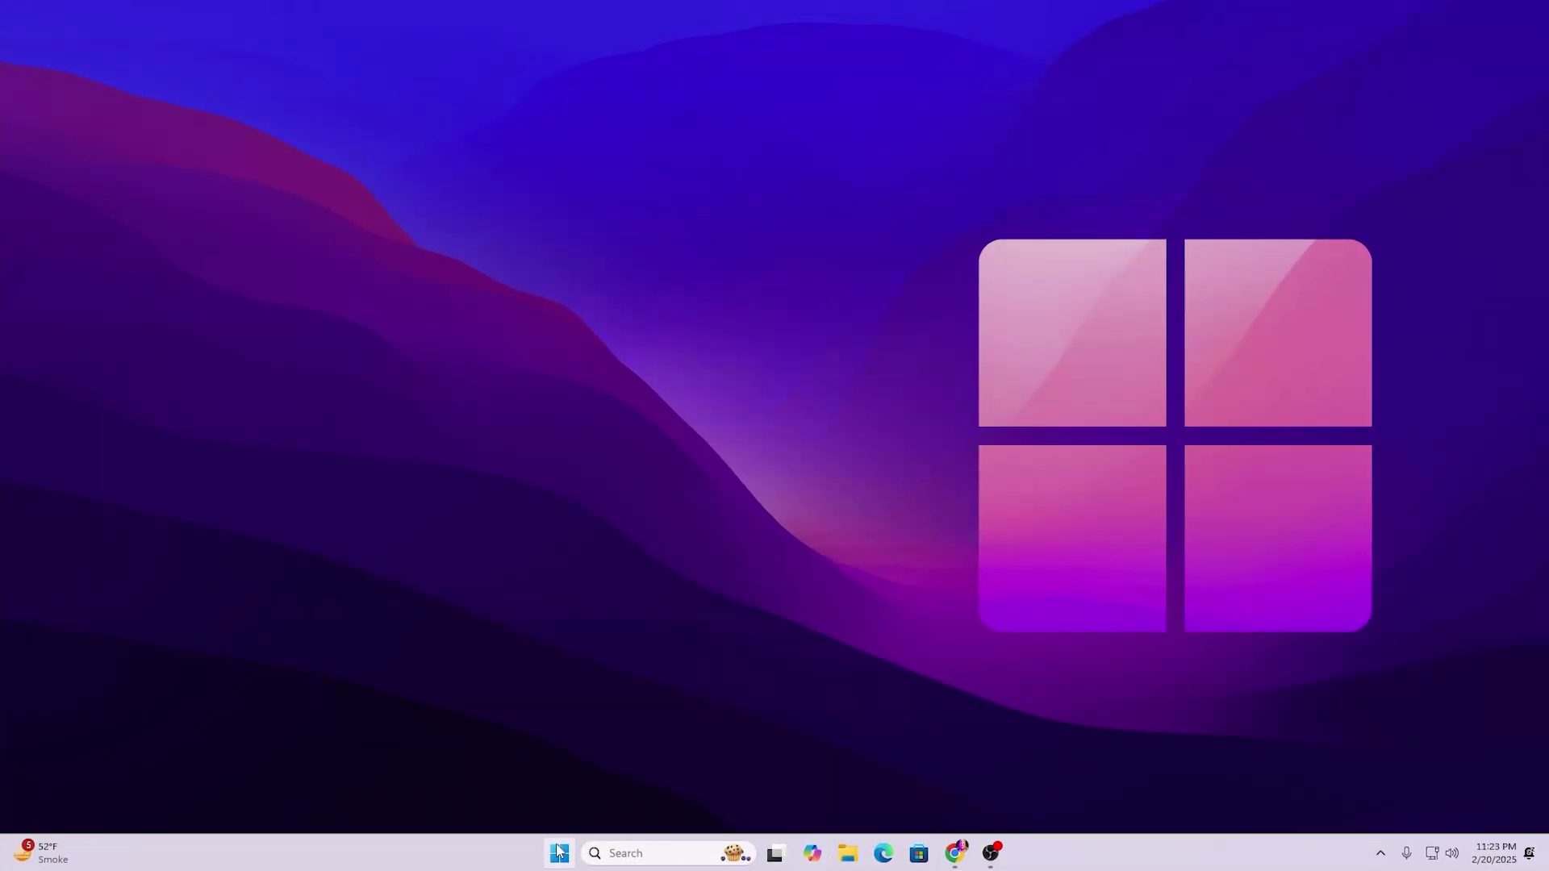
right_click(557, 860)
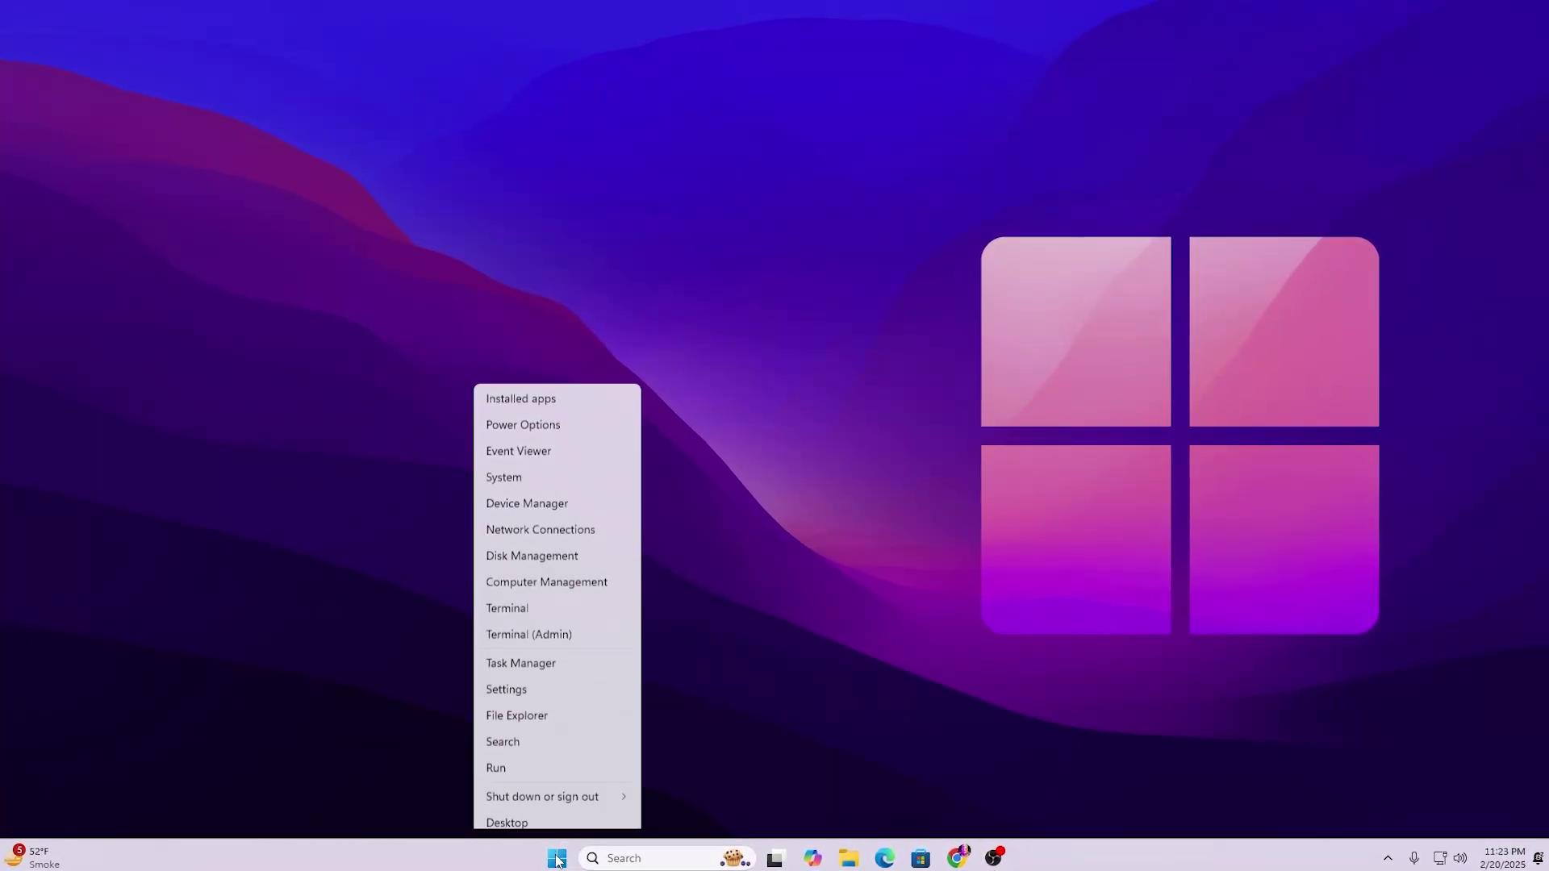
click(504, 493)
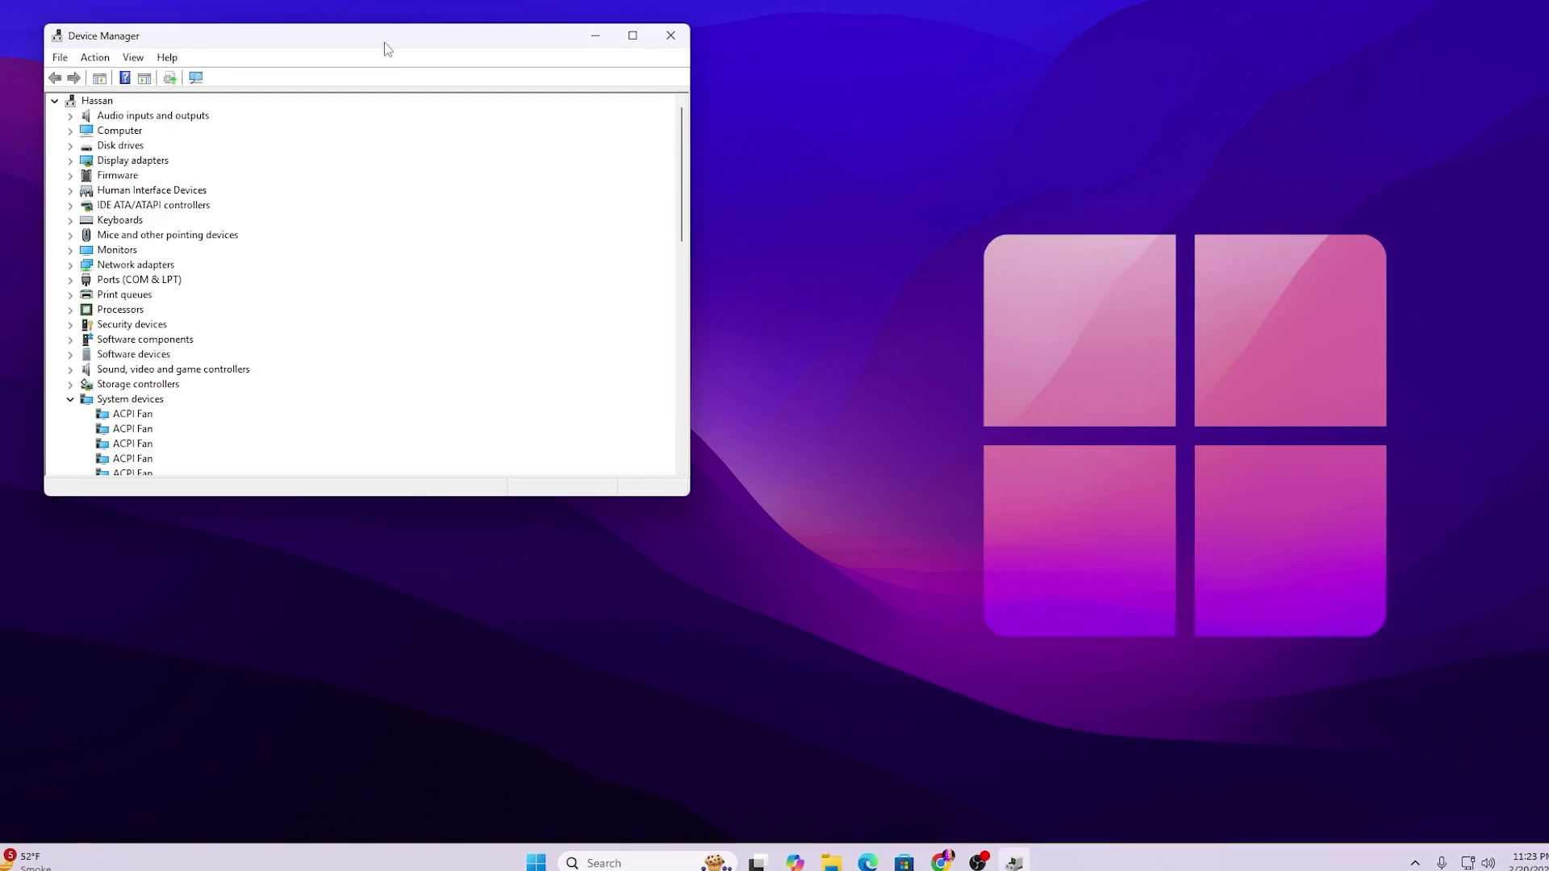
drag(384, 40, 757, 226)
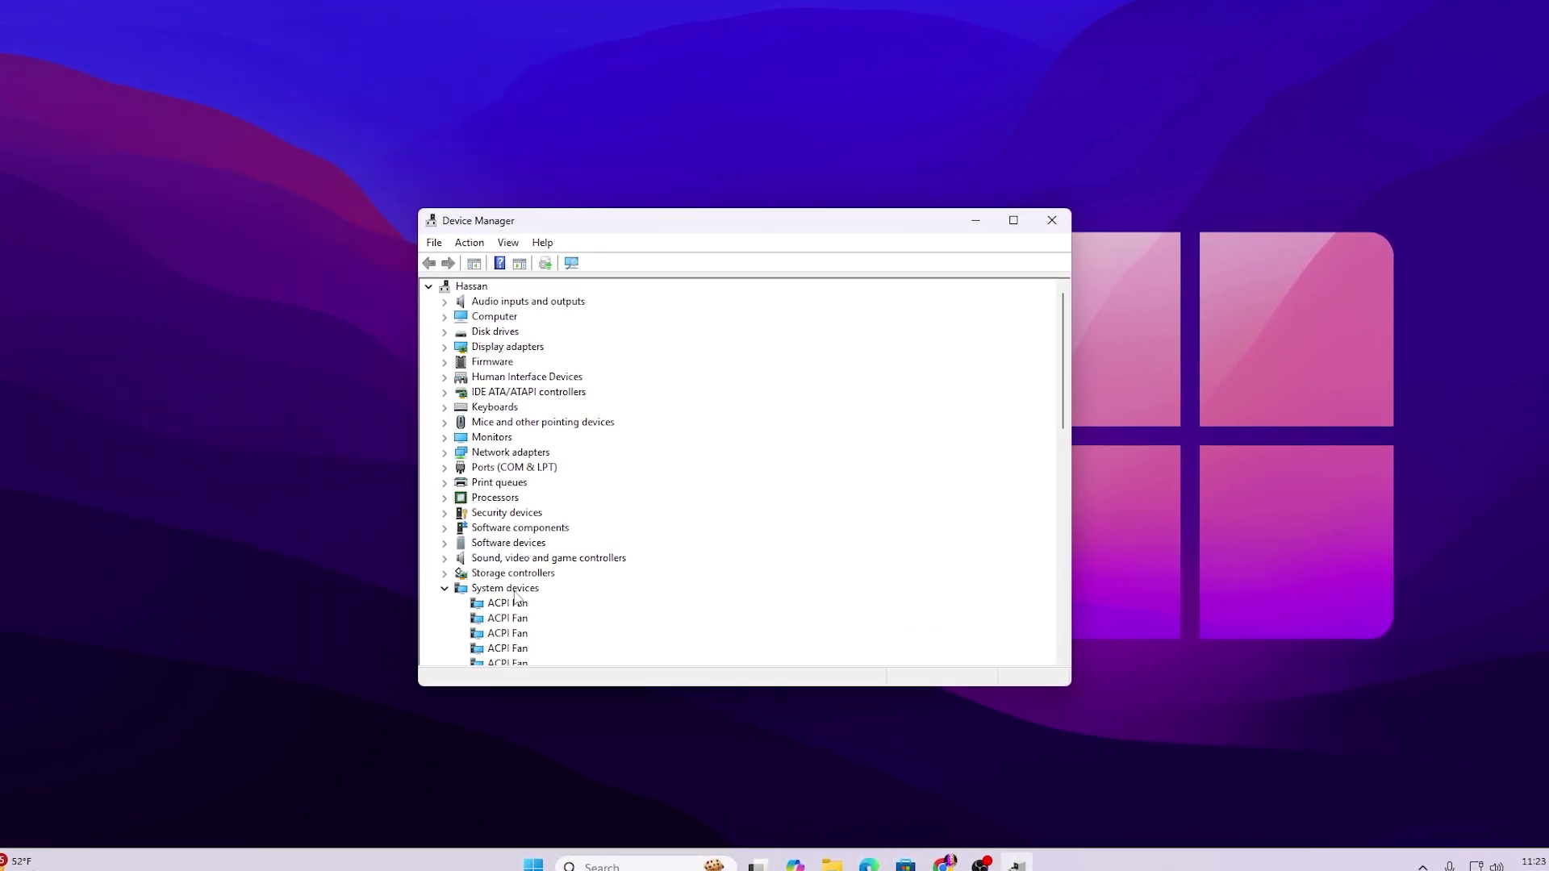
scroll(501, 594, down, 4)
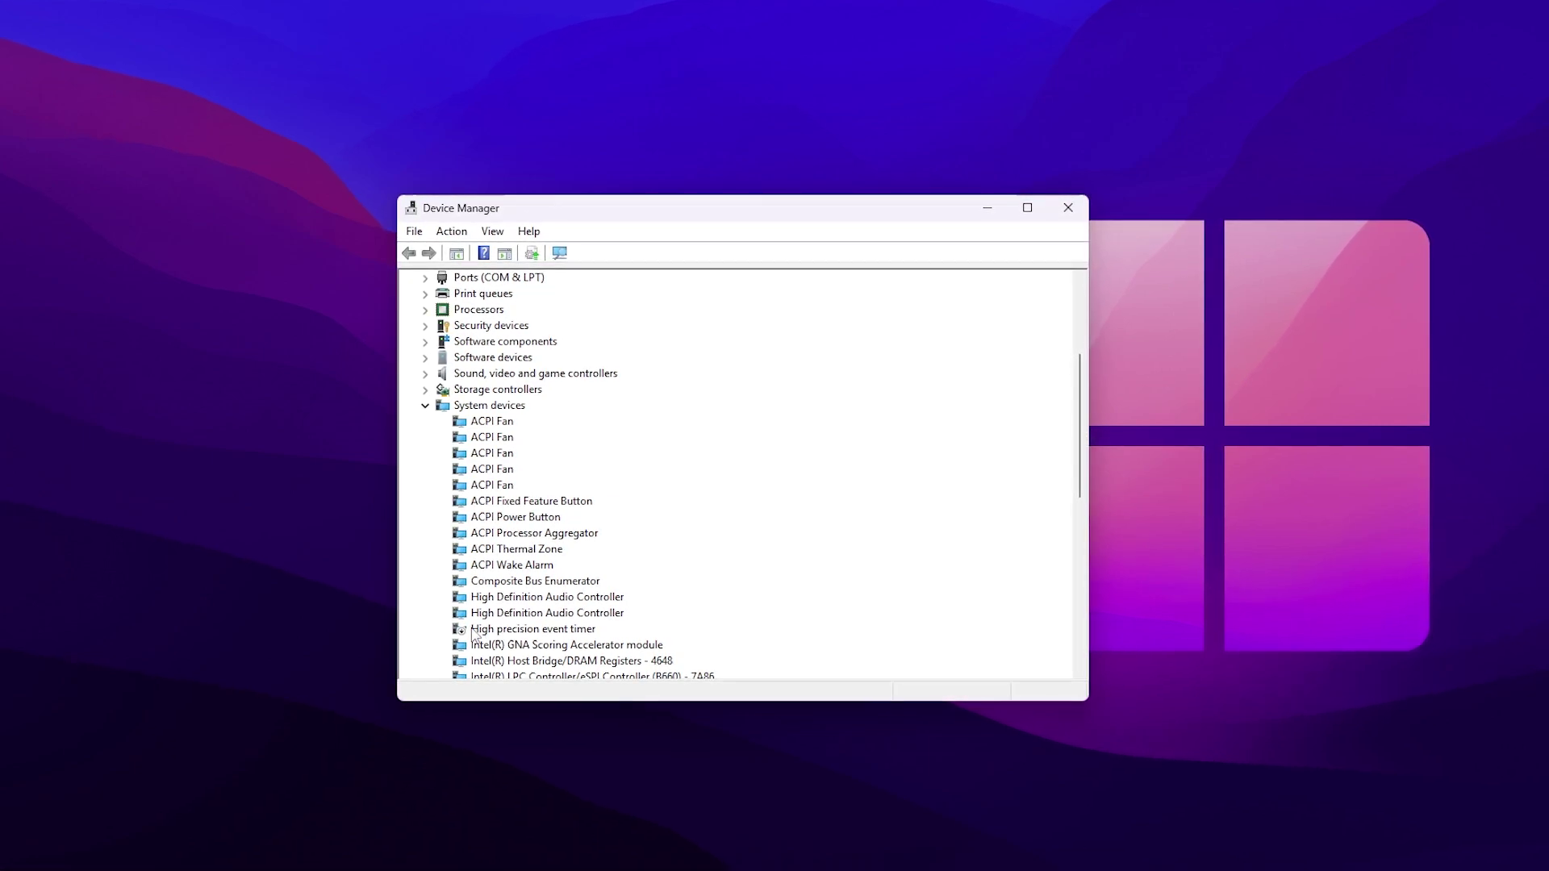
click(502, 628)
right_click(508, 635)
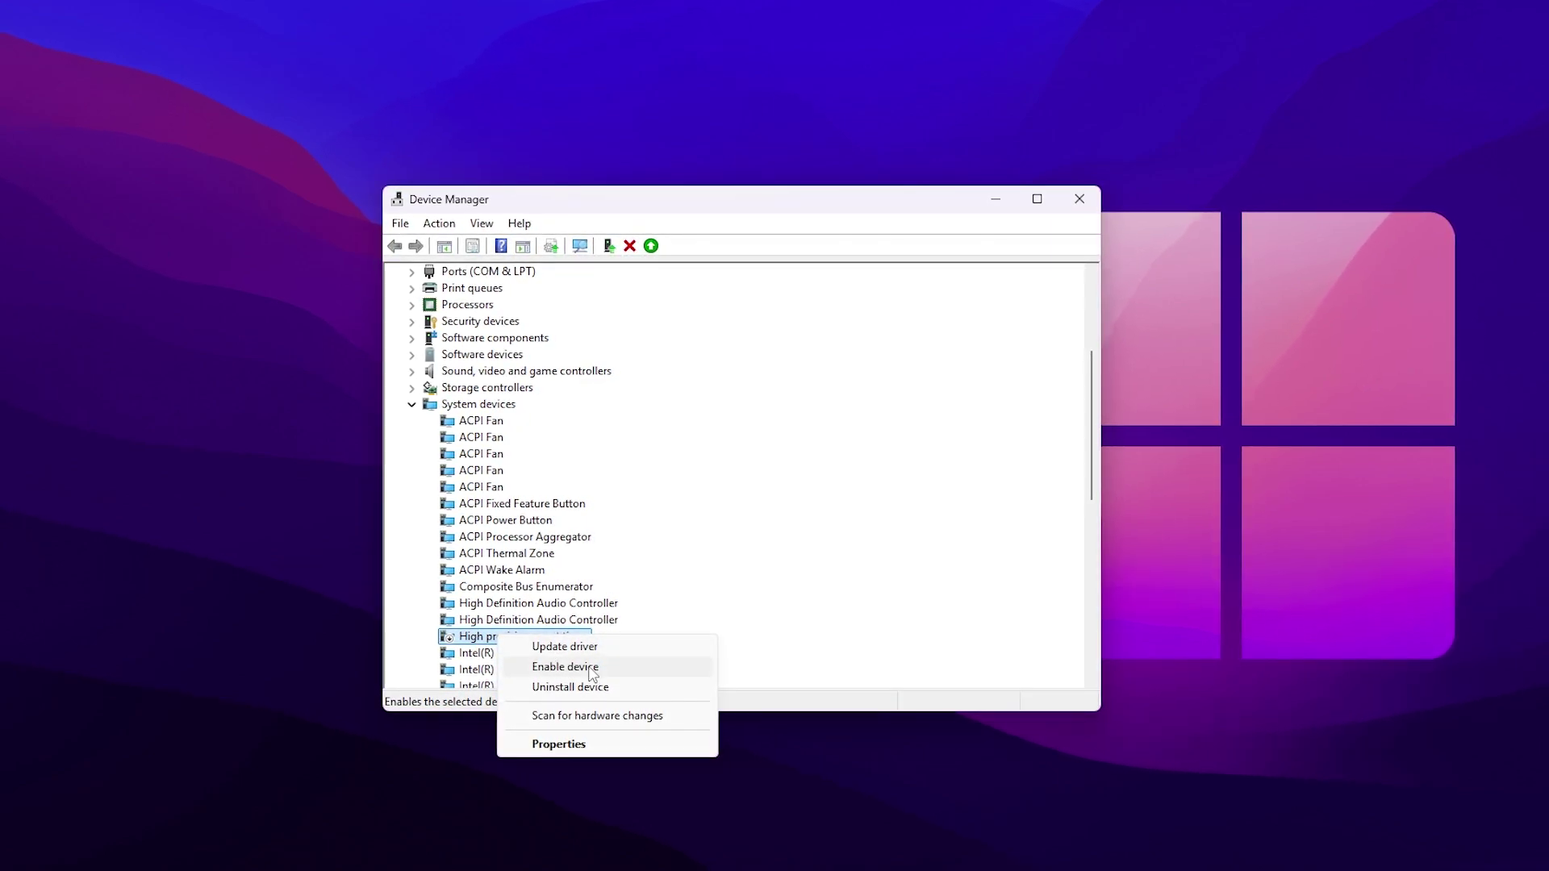
click(483, 650)
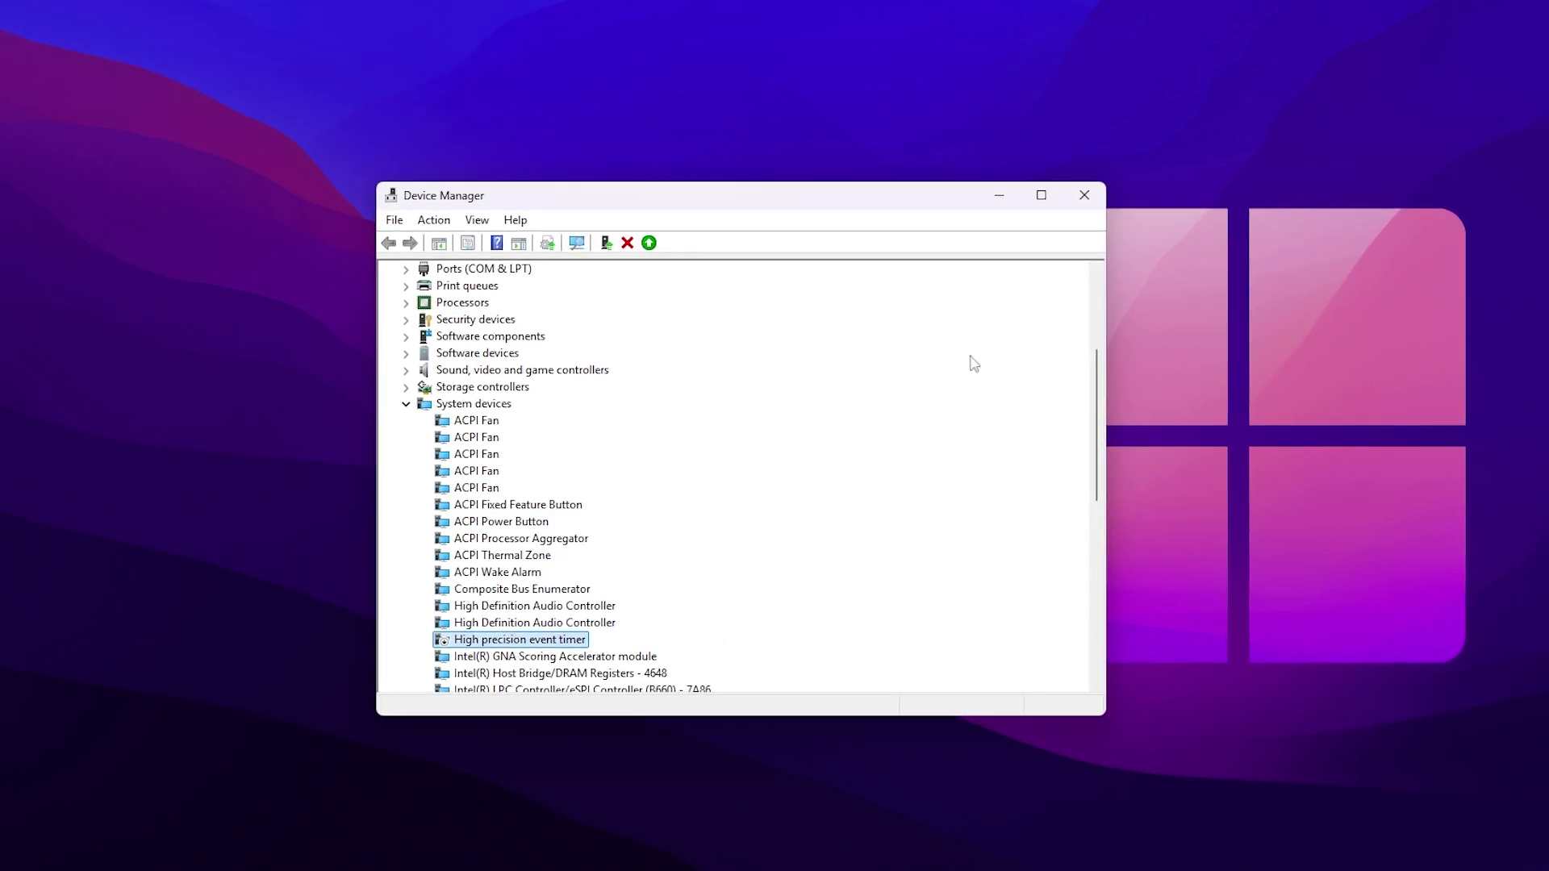
click(1083, 196)
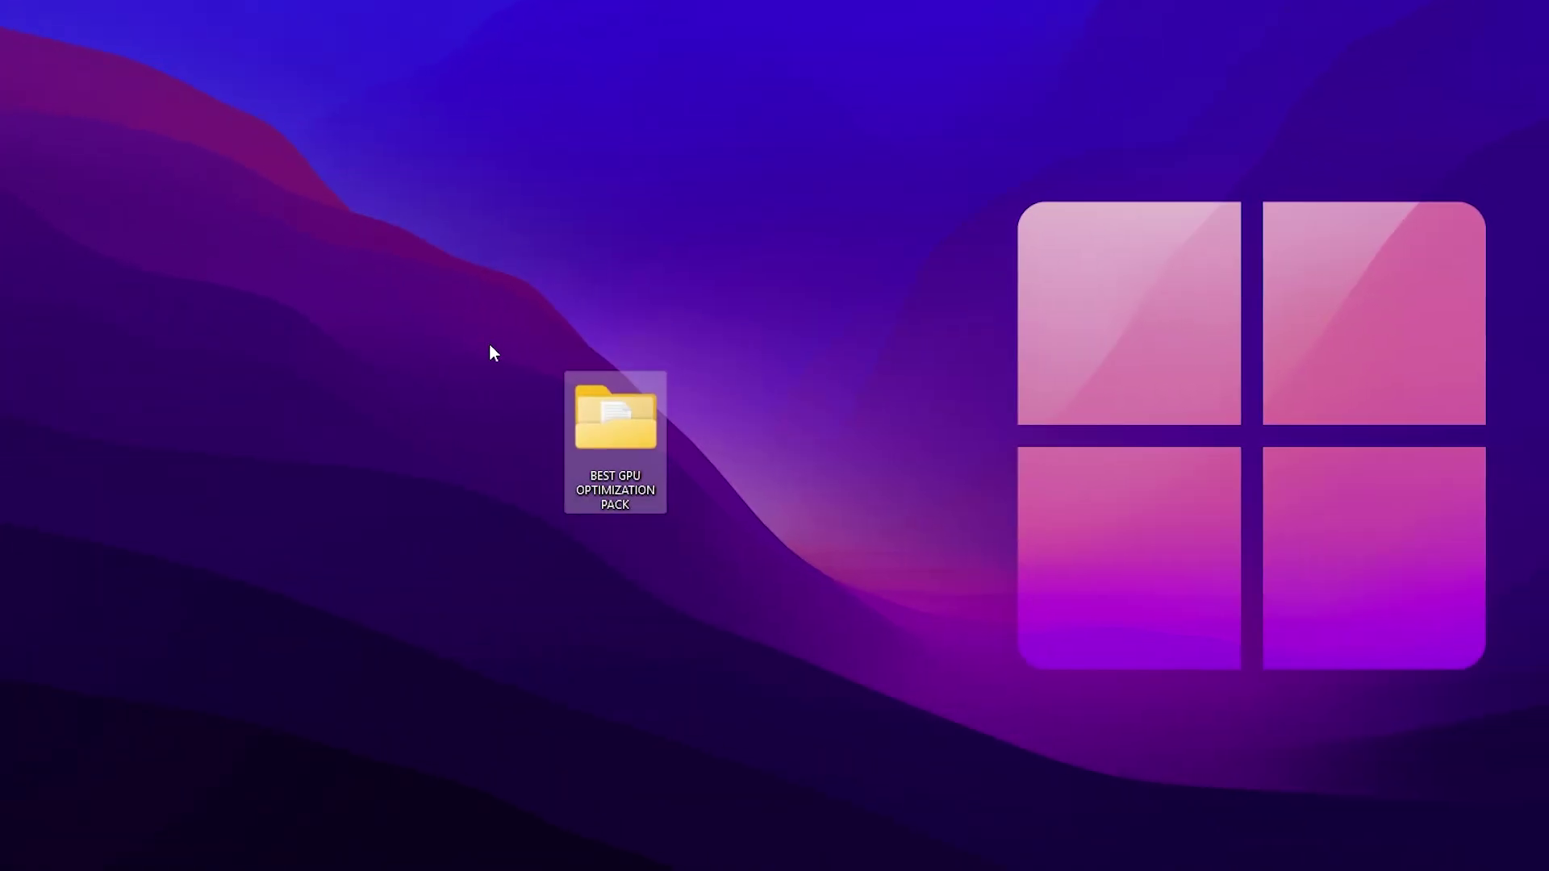
Open BEST GPU OPTIMIZATION PACK, select then deselect its six items, and open GPU Optimization Tweaks
drag(408, 309, 846, 573)
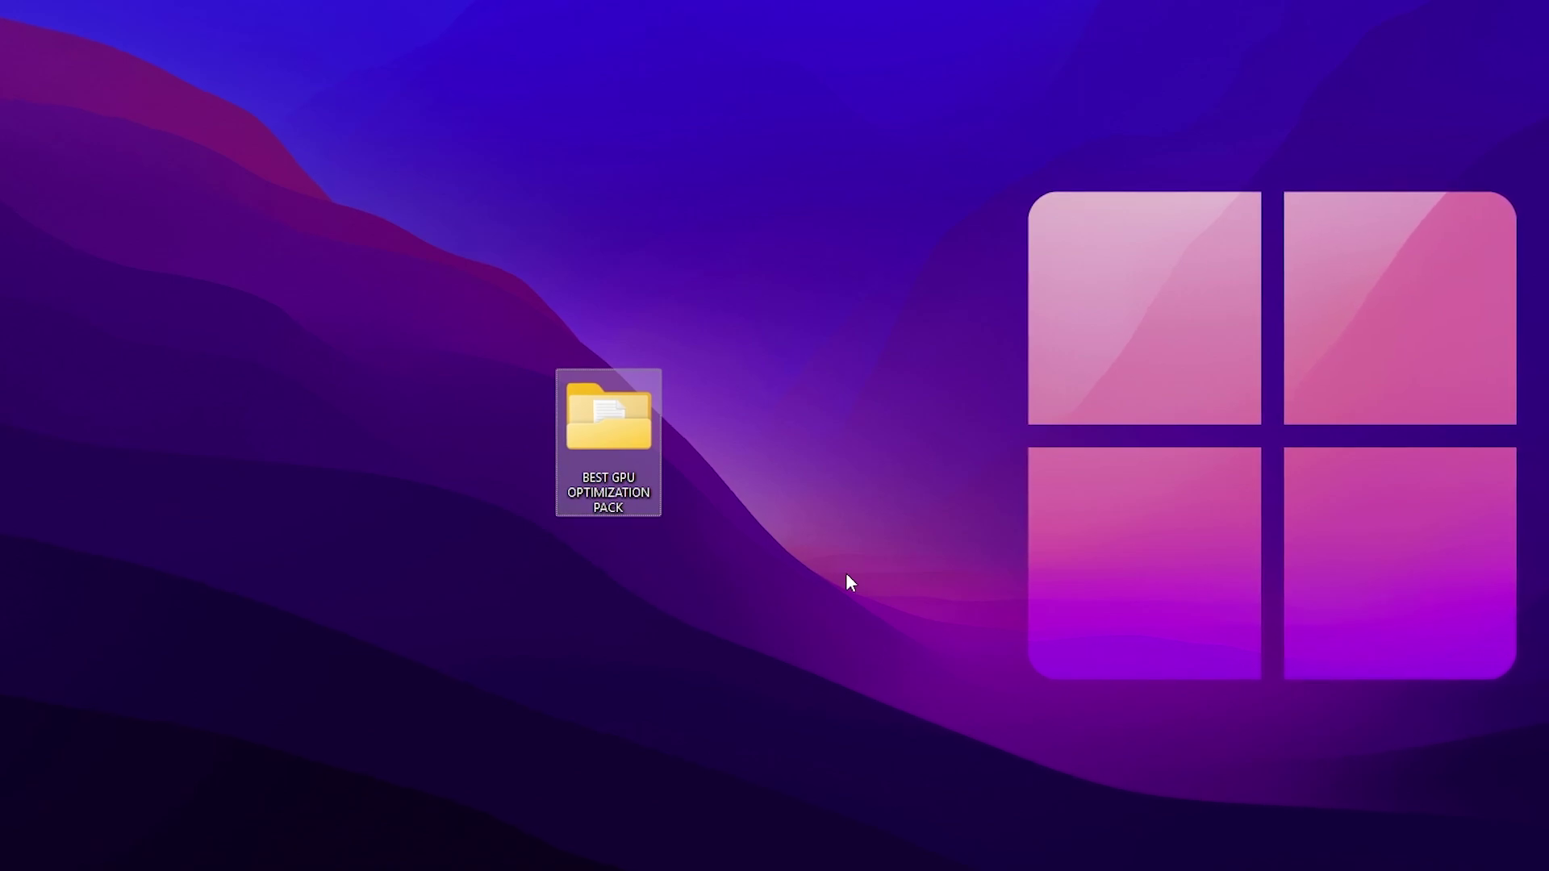
double_click(626, 426)
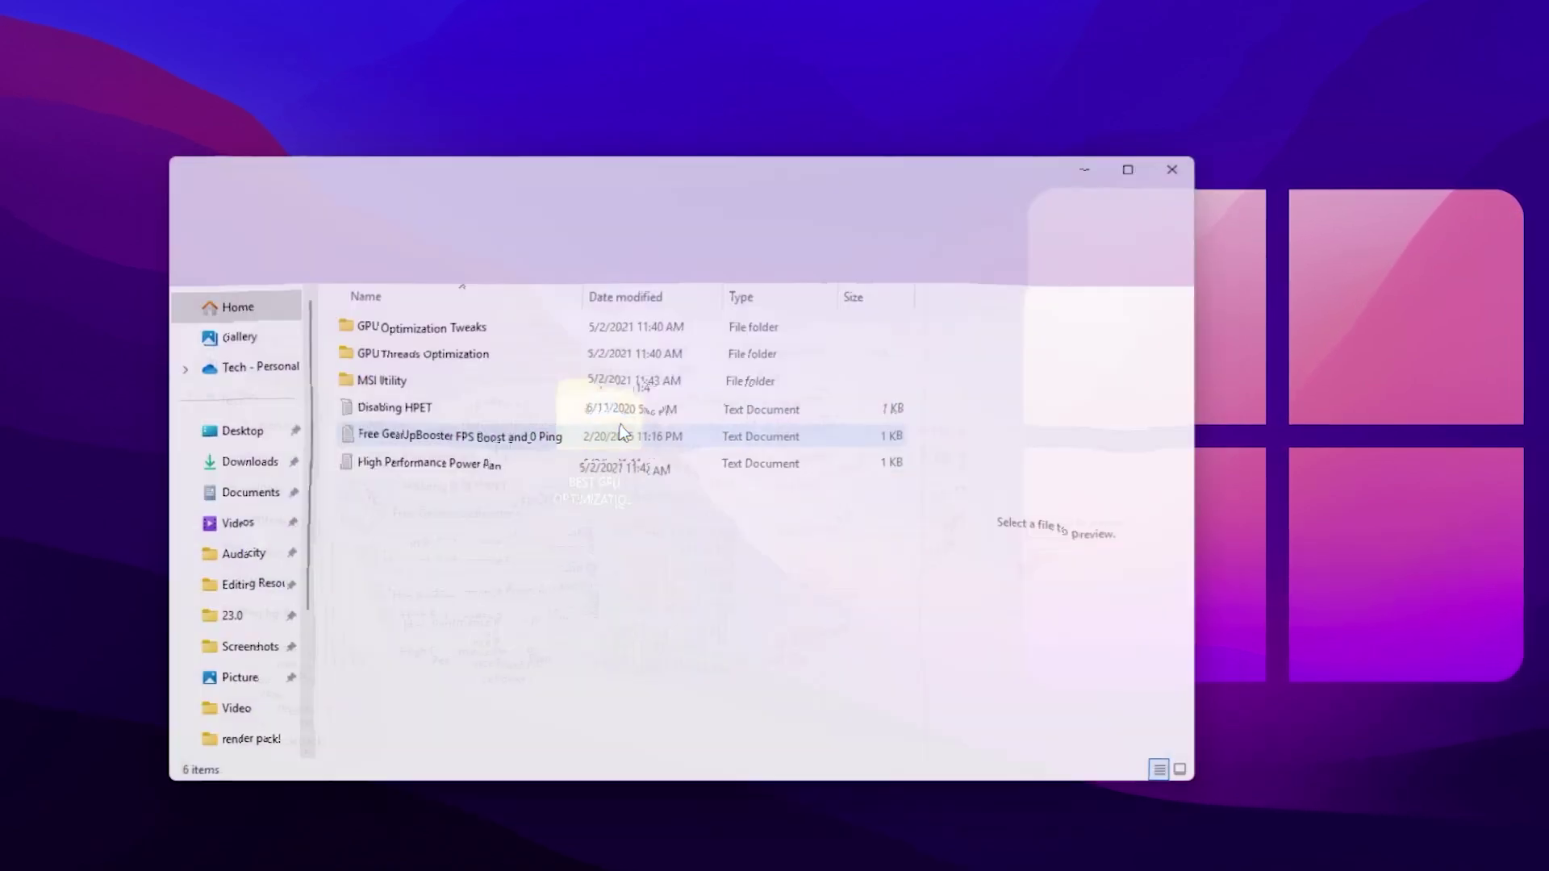
drag(558, 562, 331, 304)
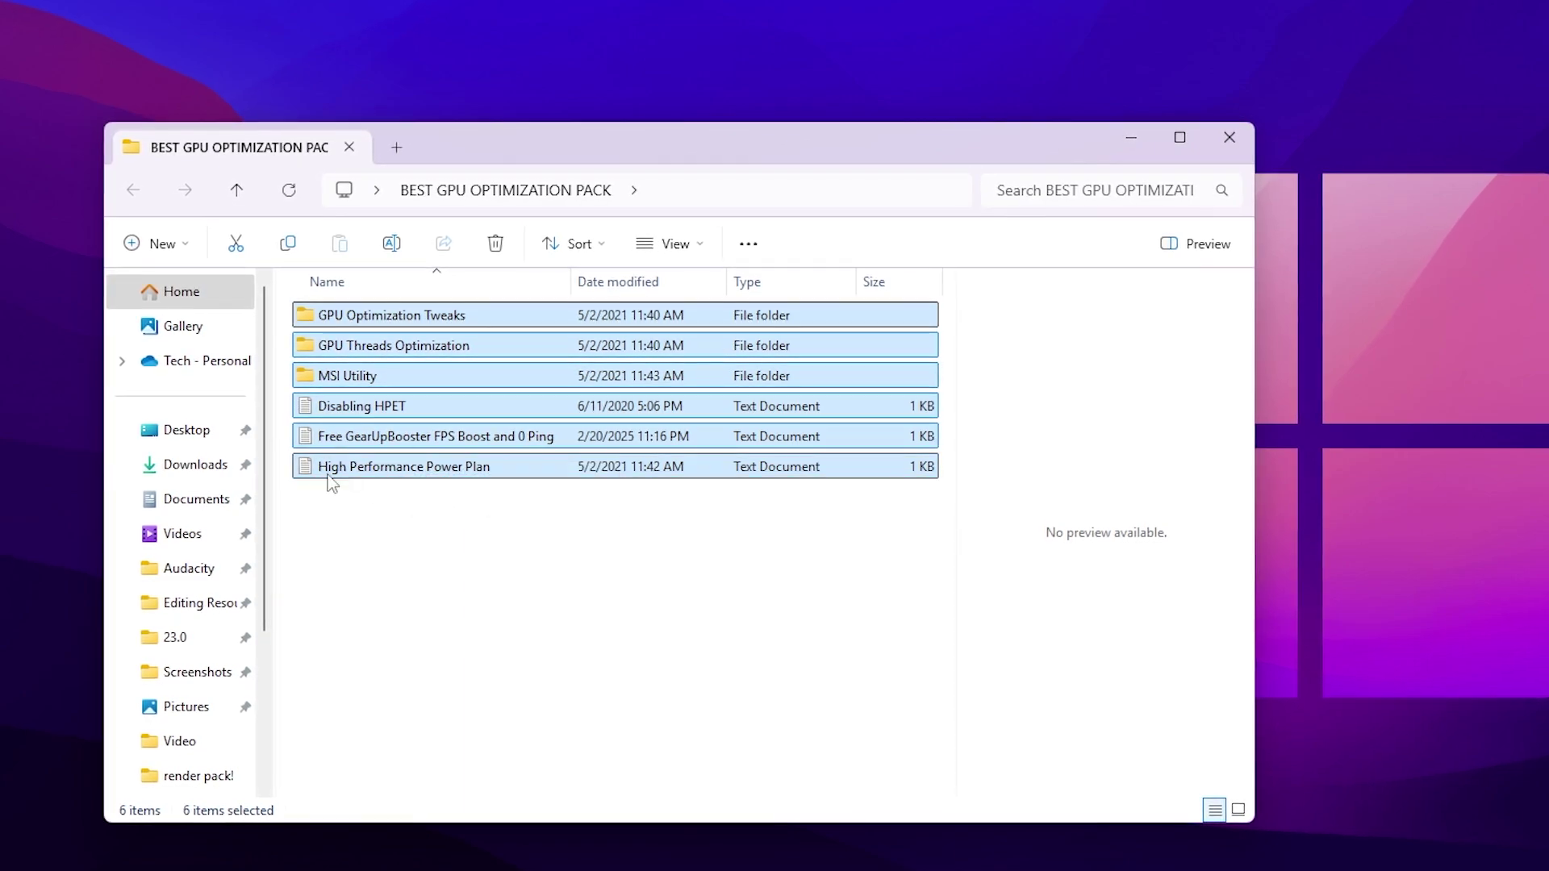
click(428, 508)
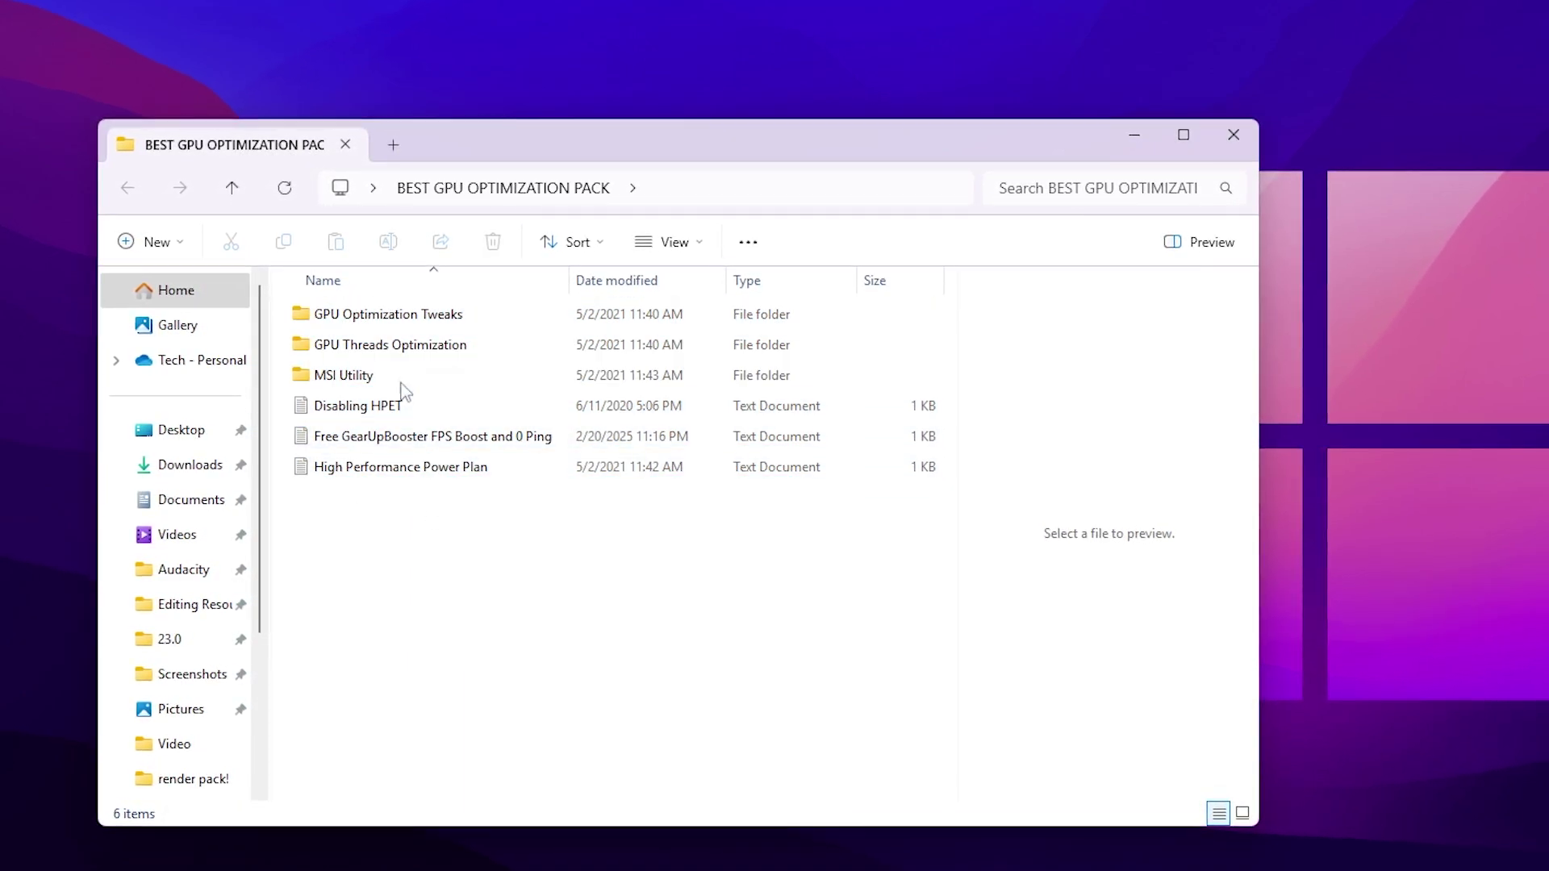
double_click(385, 316)
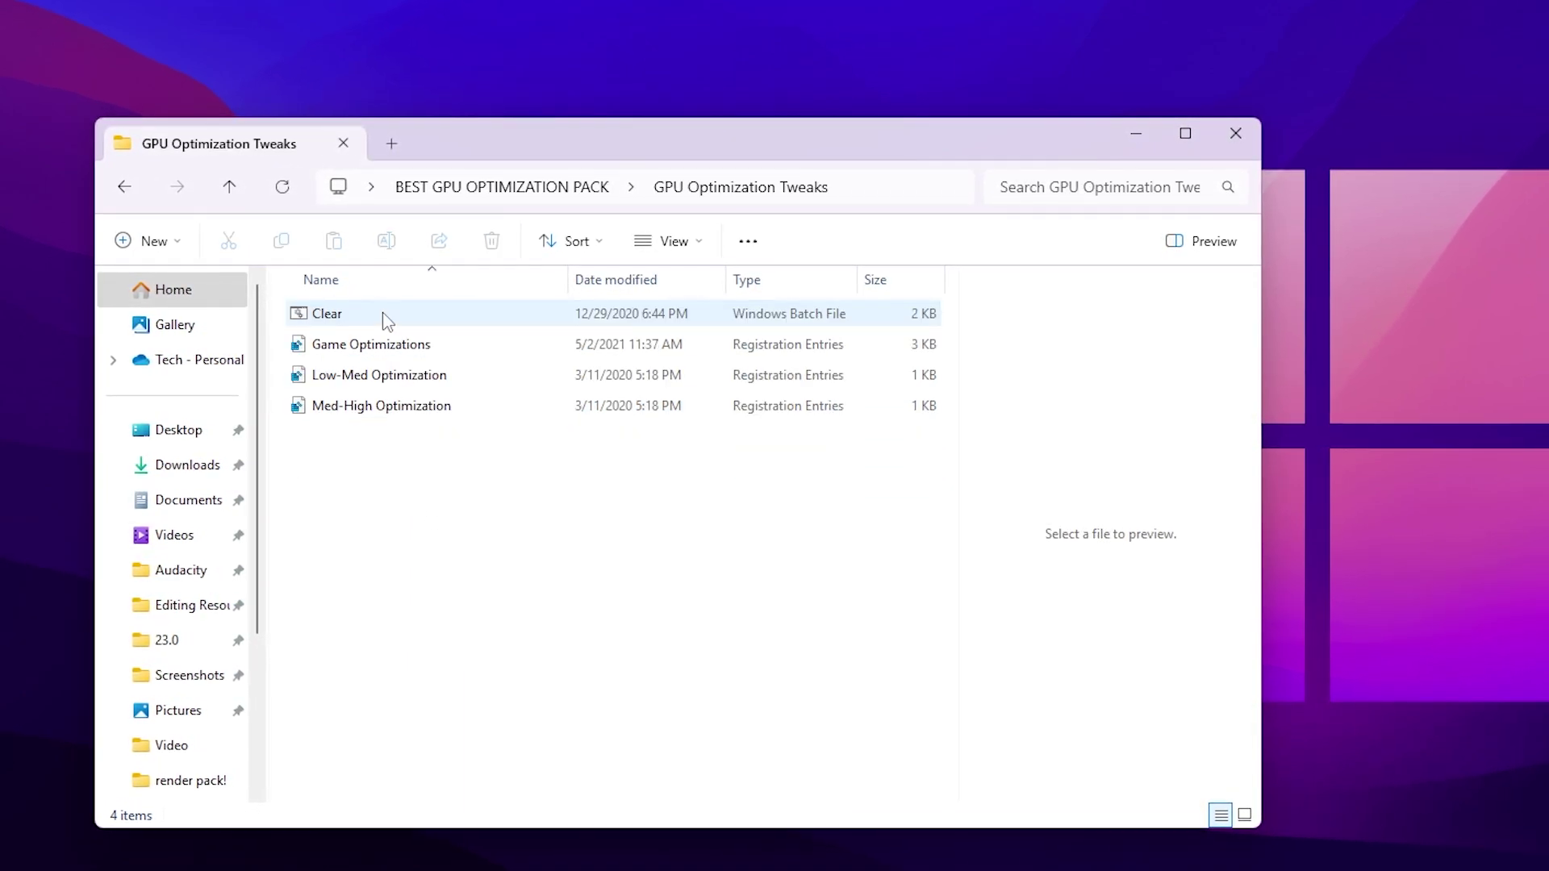
Run the Clear batch file as administrator
right_click(337, 315)
click(426, 581)
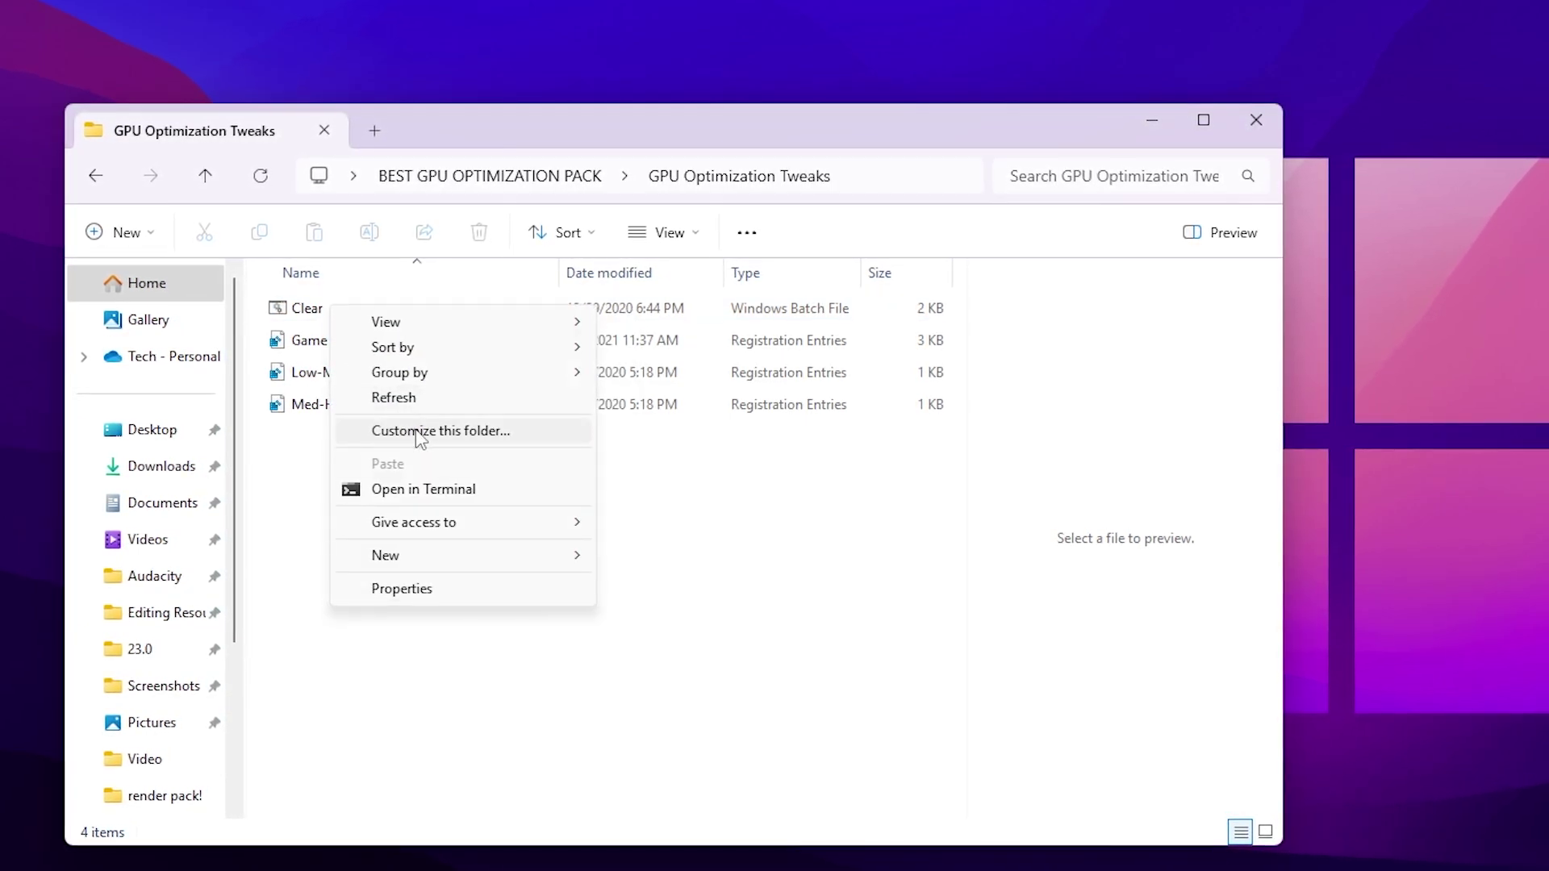
right_click(304, 308)
click(403, 439)
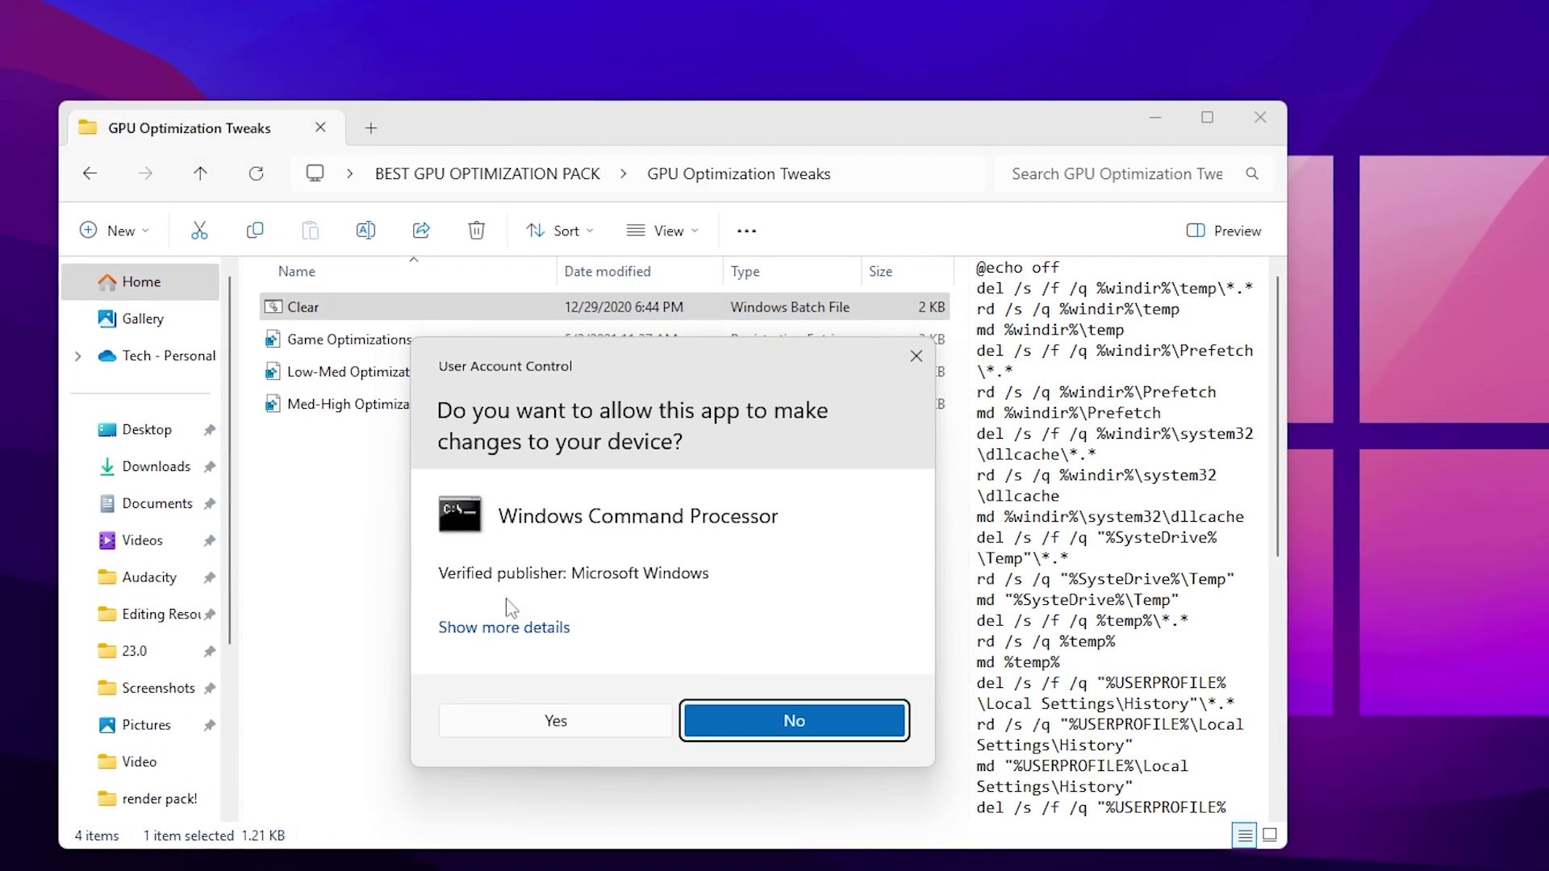
click(558, 726)
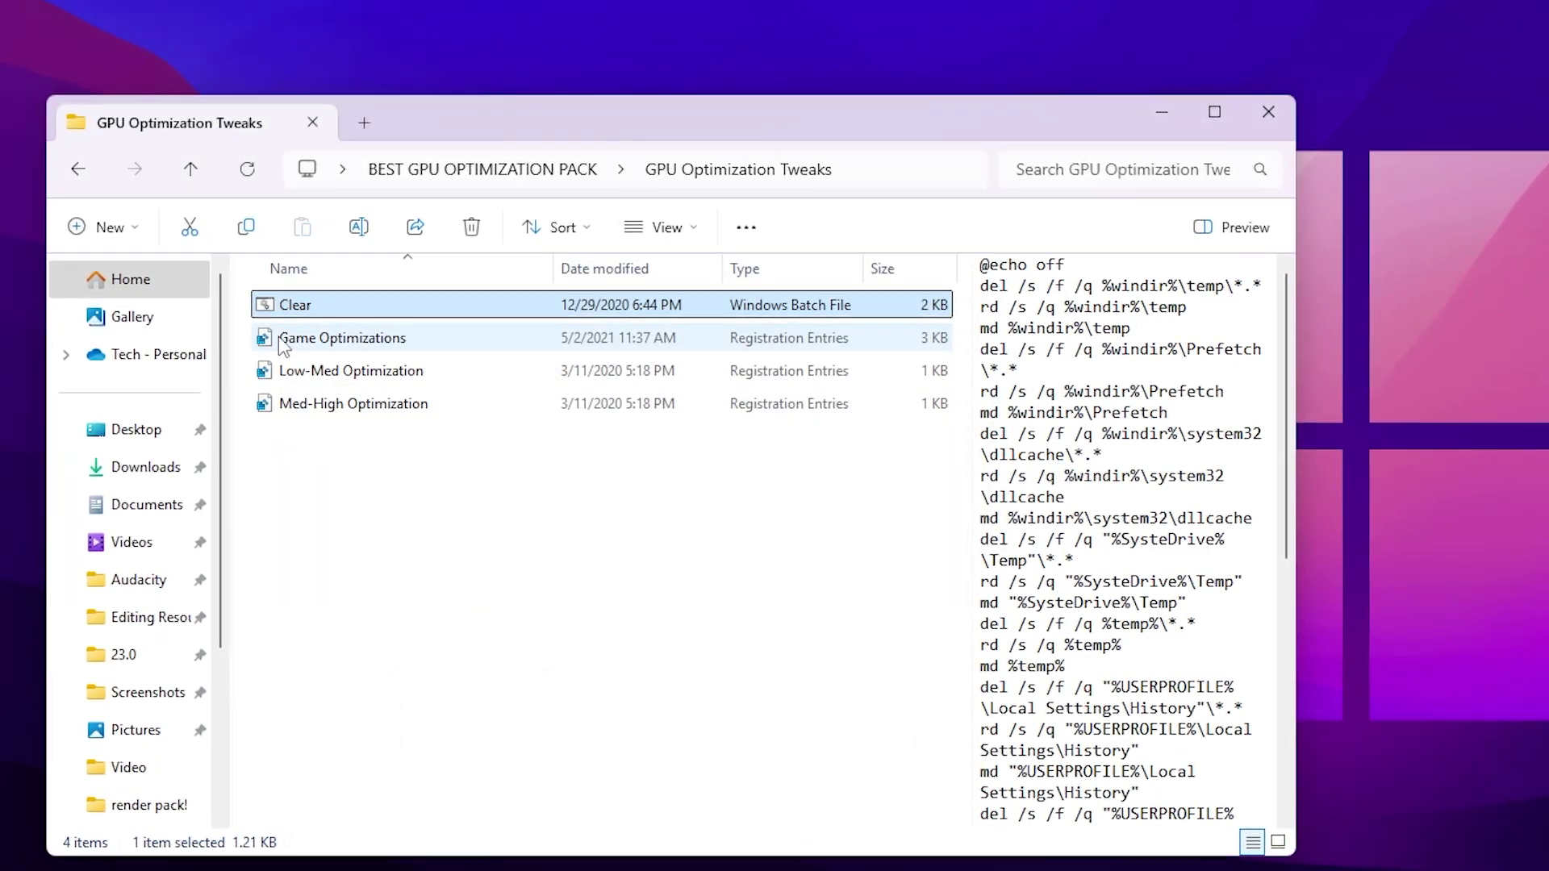
Merge the Game Optimizations registry tweaks and confirm the success message
double_click(355, 338)
click(554, 737)
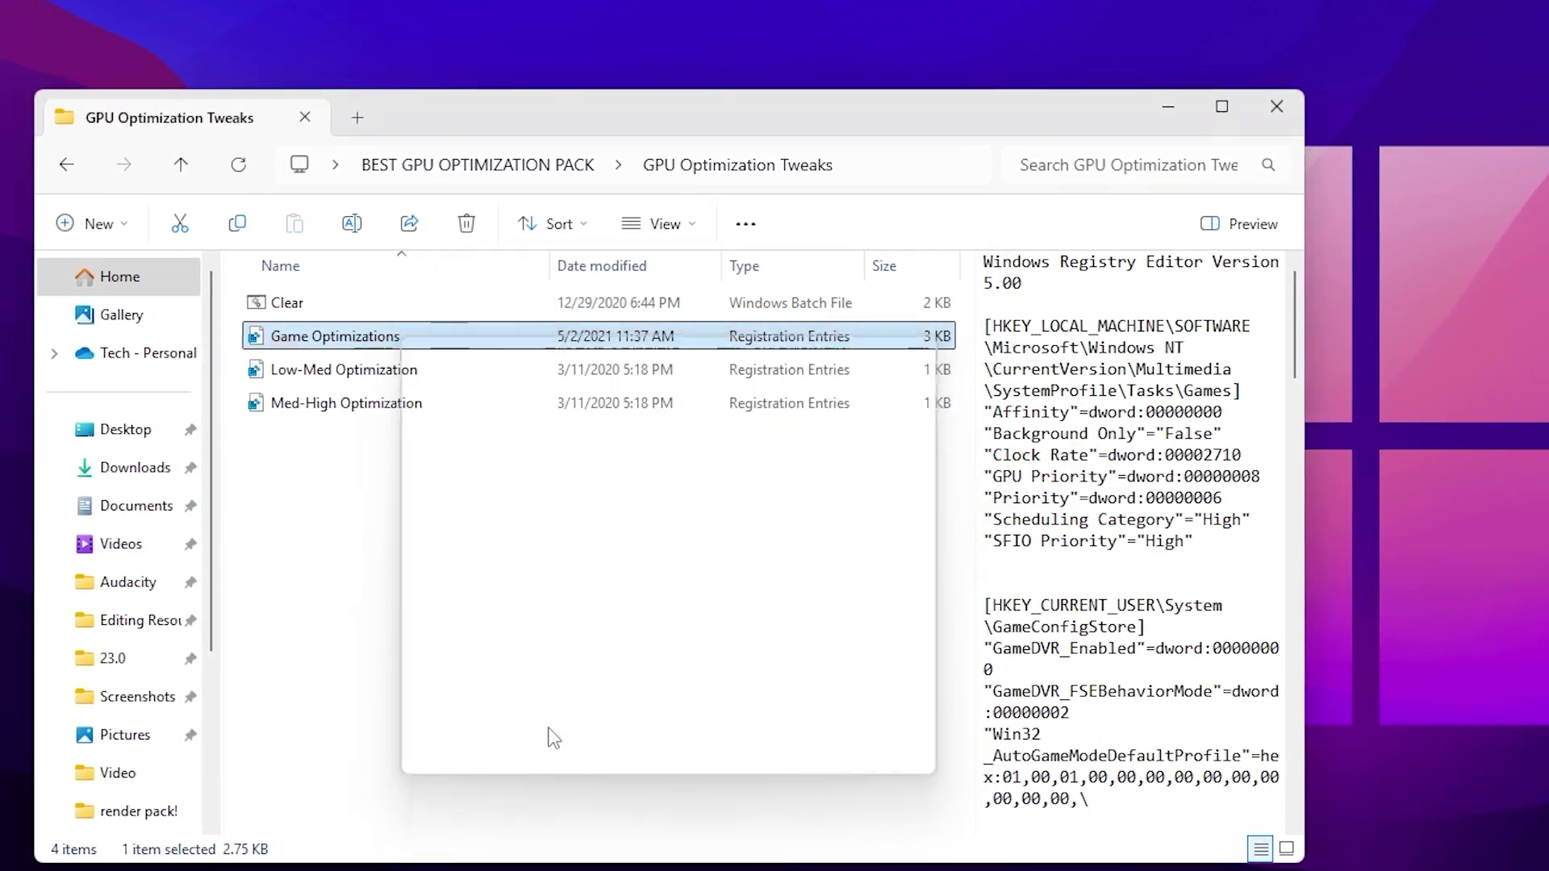
click(956, 455)
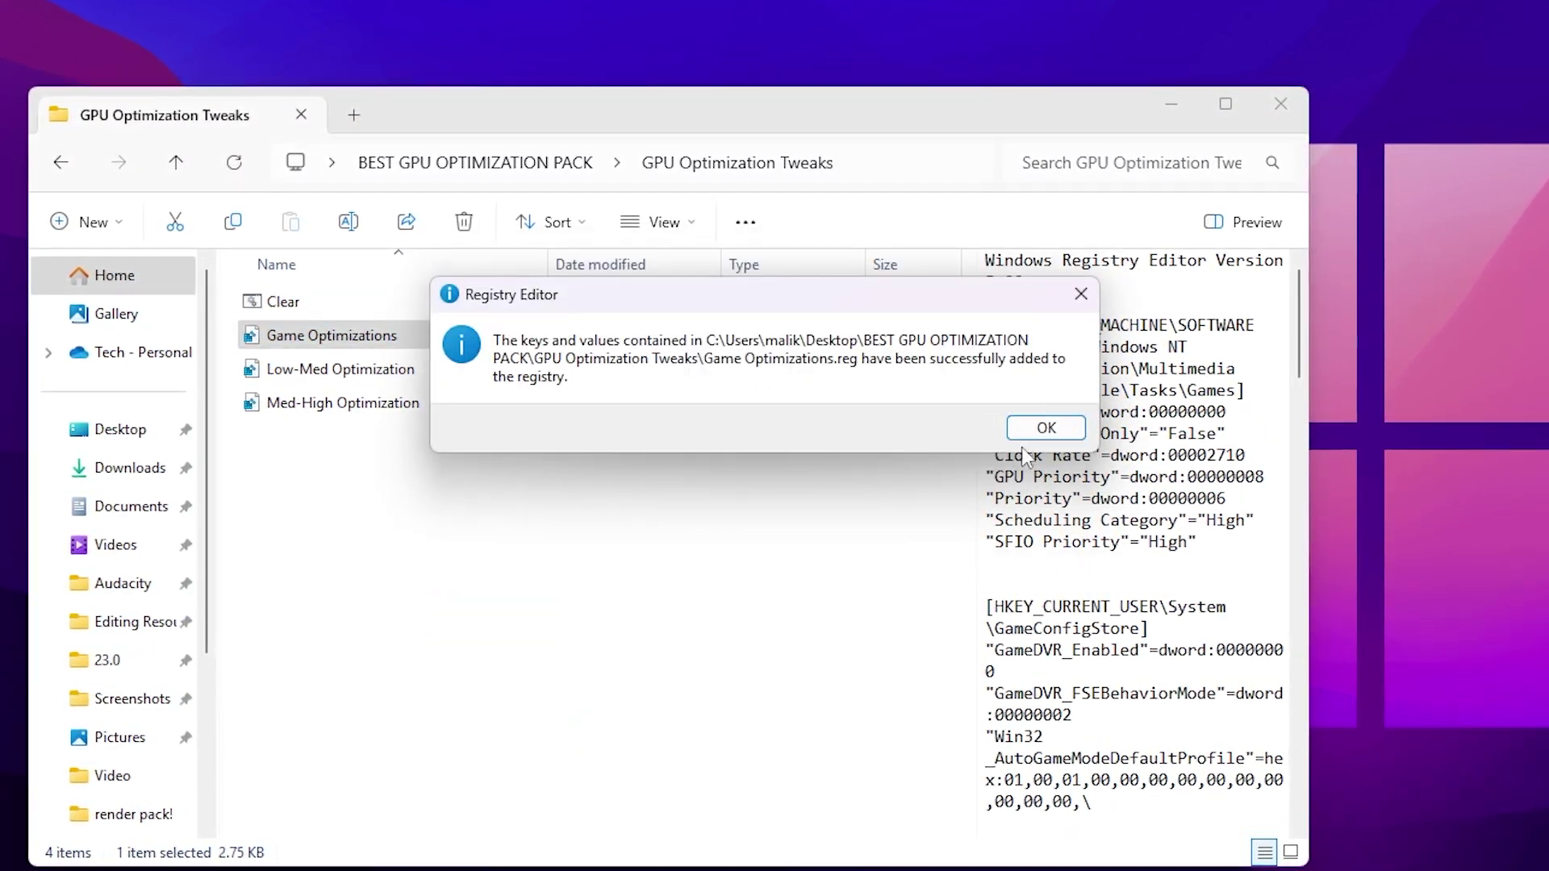
click(1037, 432)
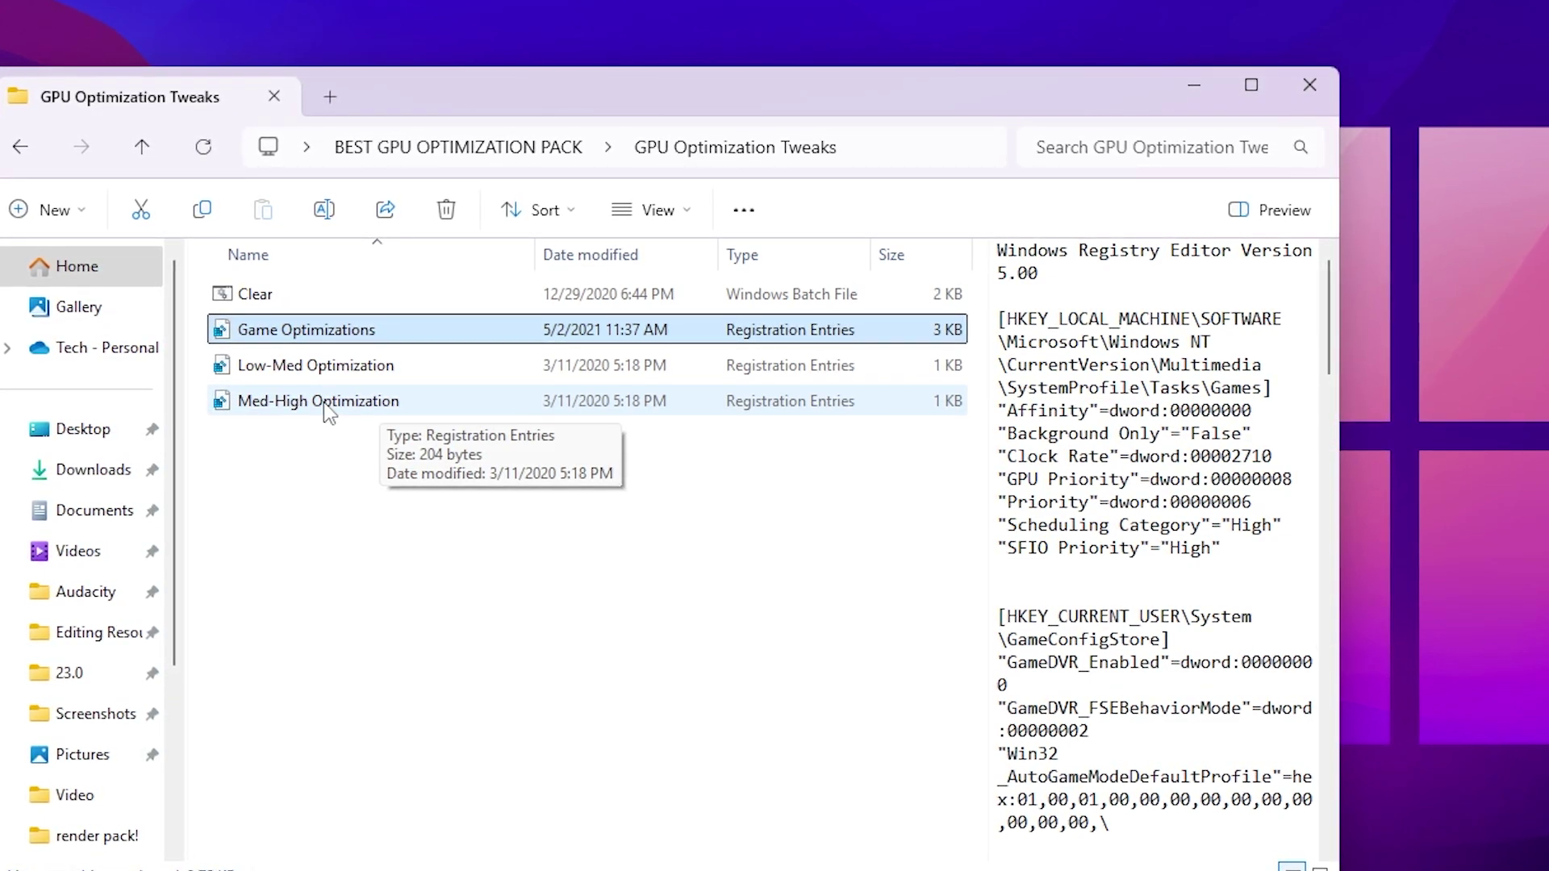
Merge Low-Med Optimization.reg, then go back to the BEST GPU OPTIMIZATION PACK folder
double_click(320, 367)
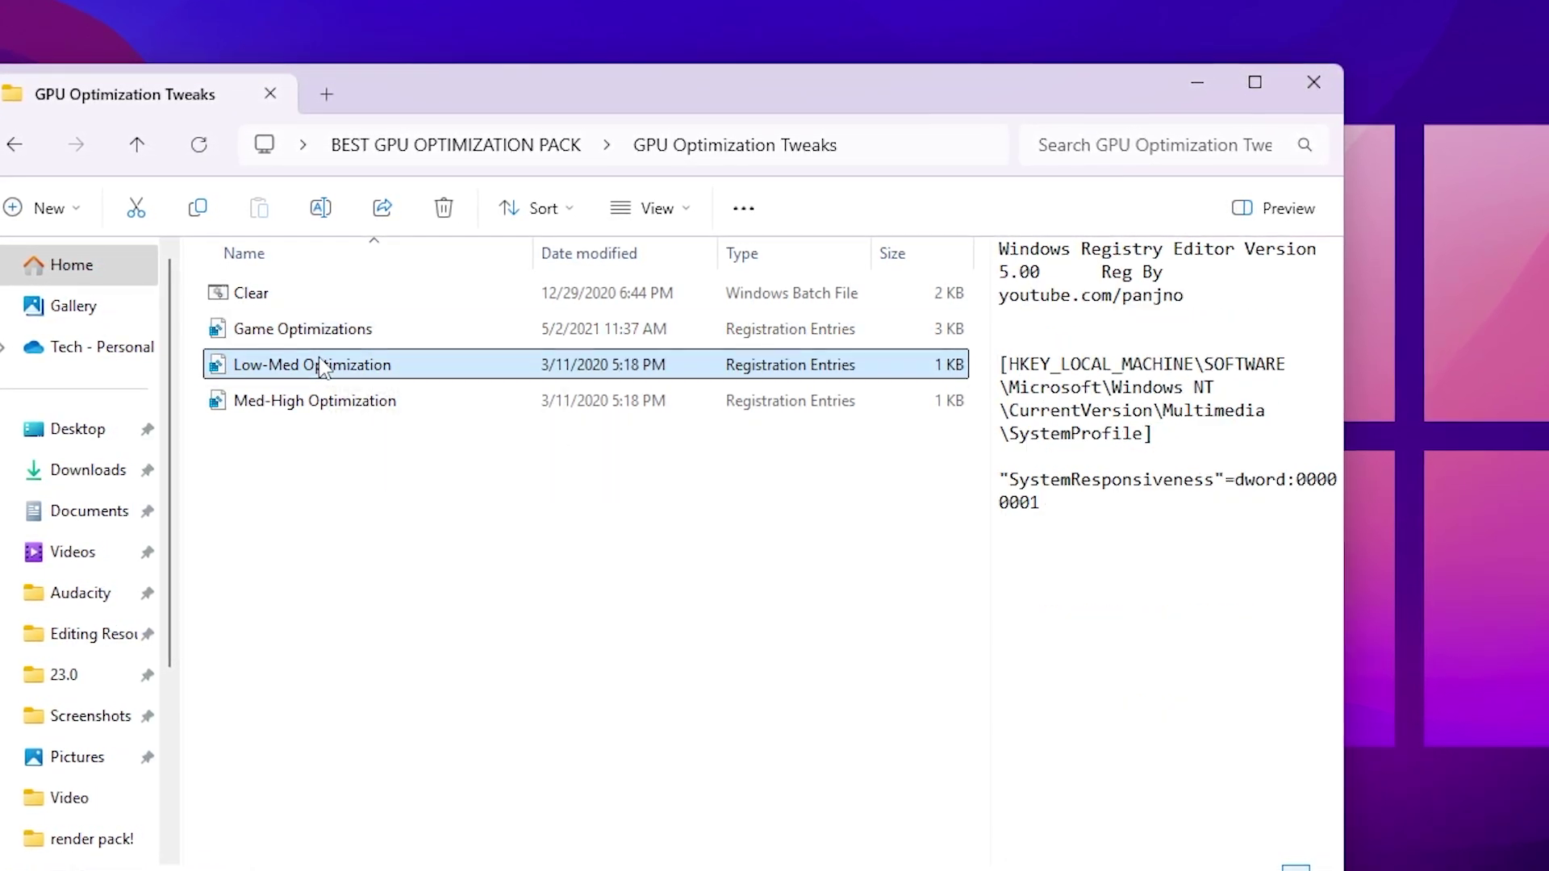
click(632, 757)
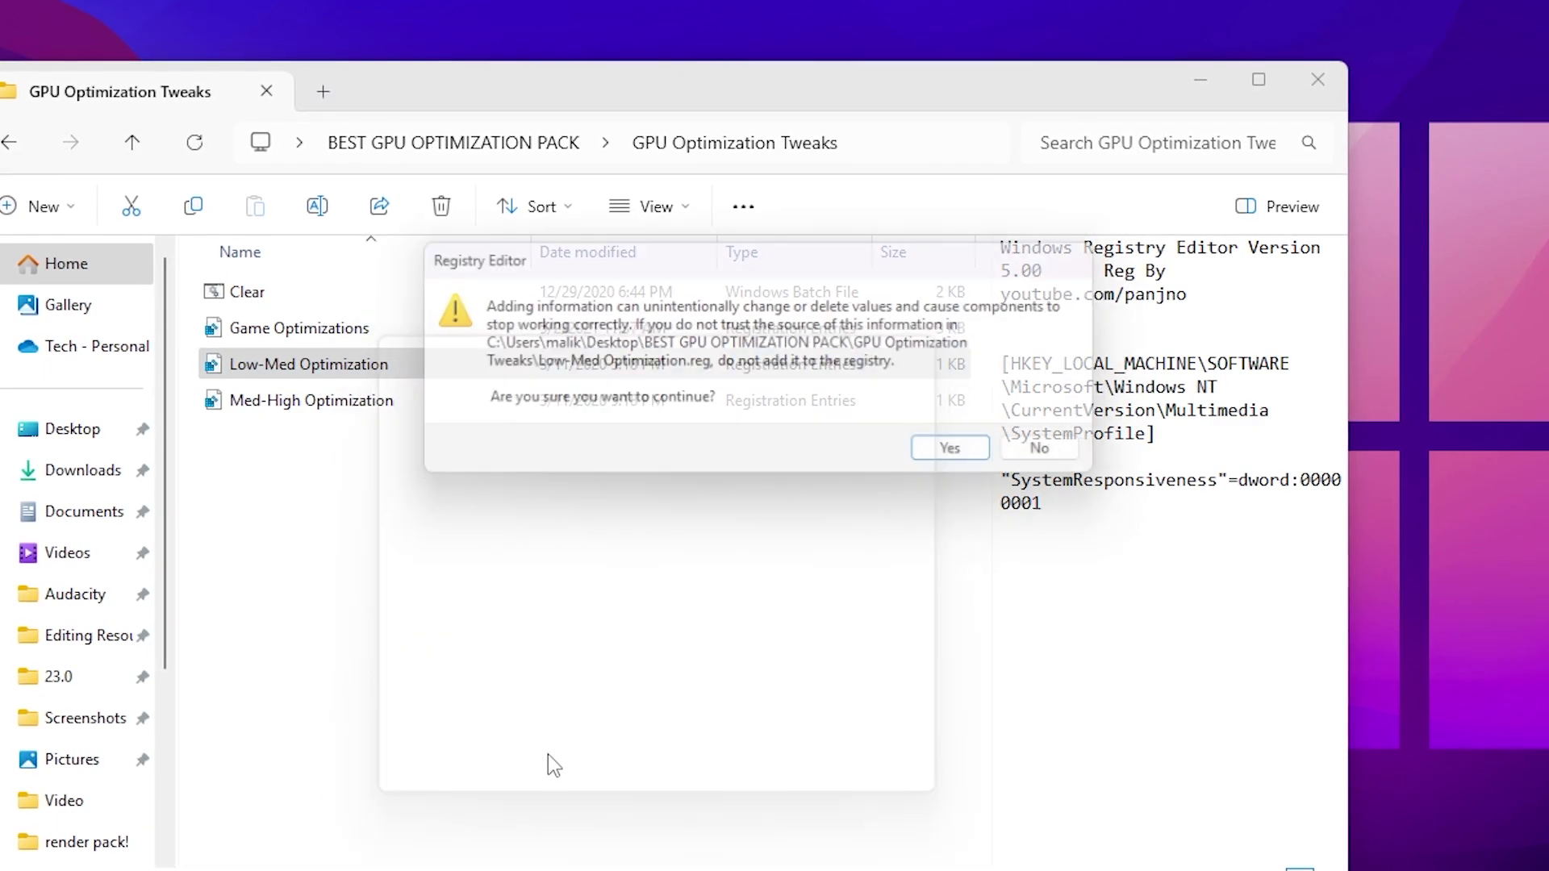
click(971, 453)
click(1067, 428)
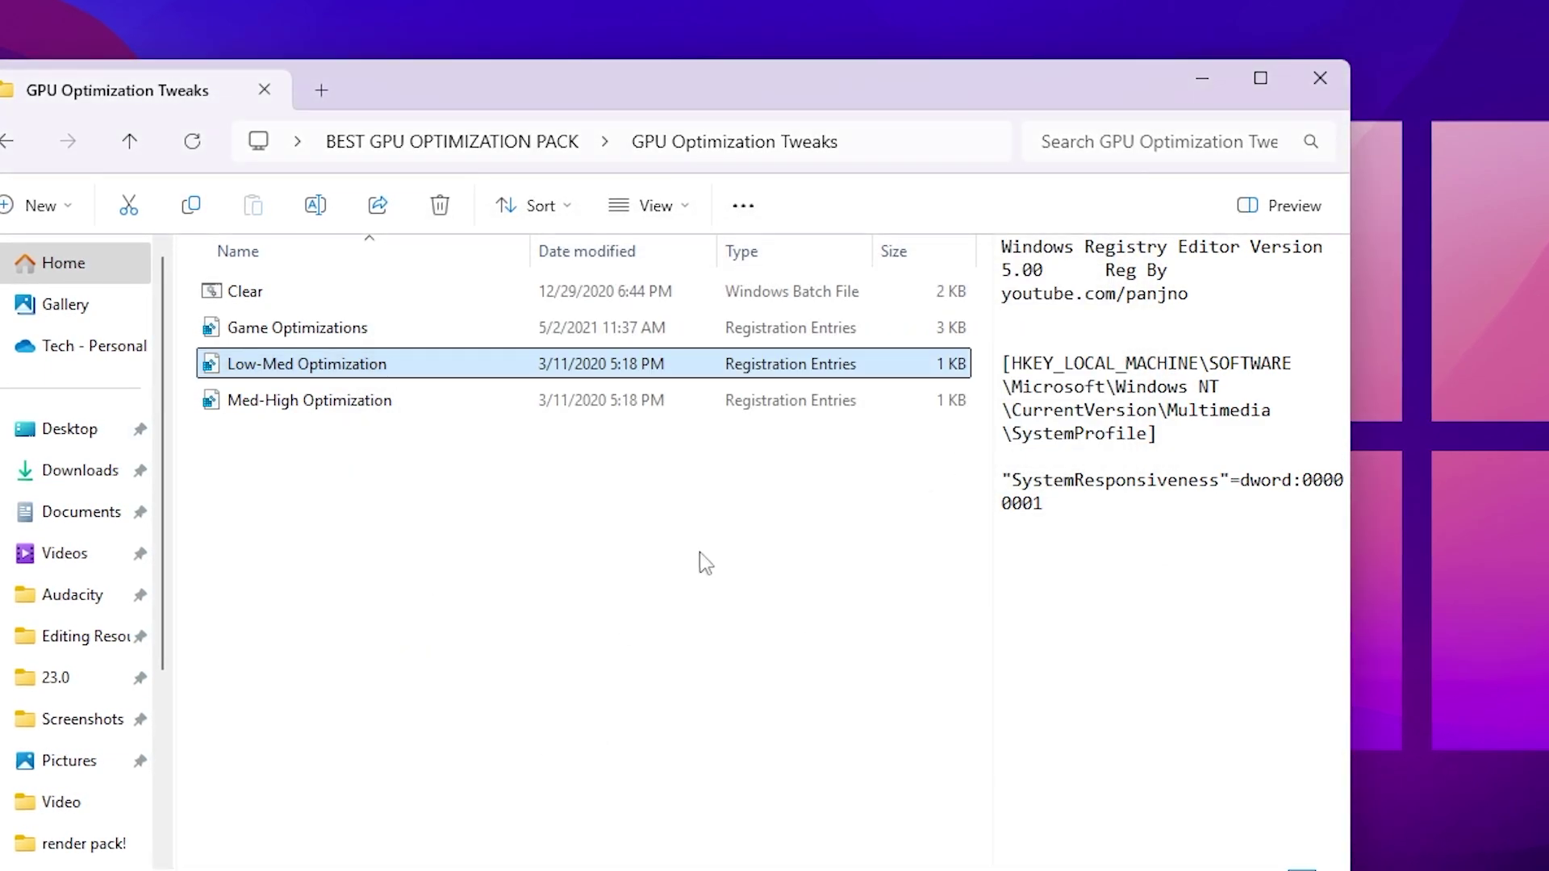
key(alt+Left)
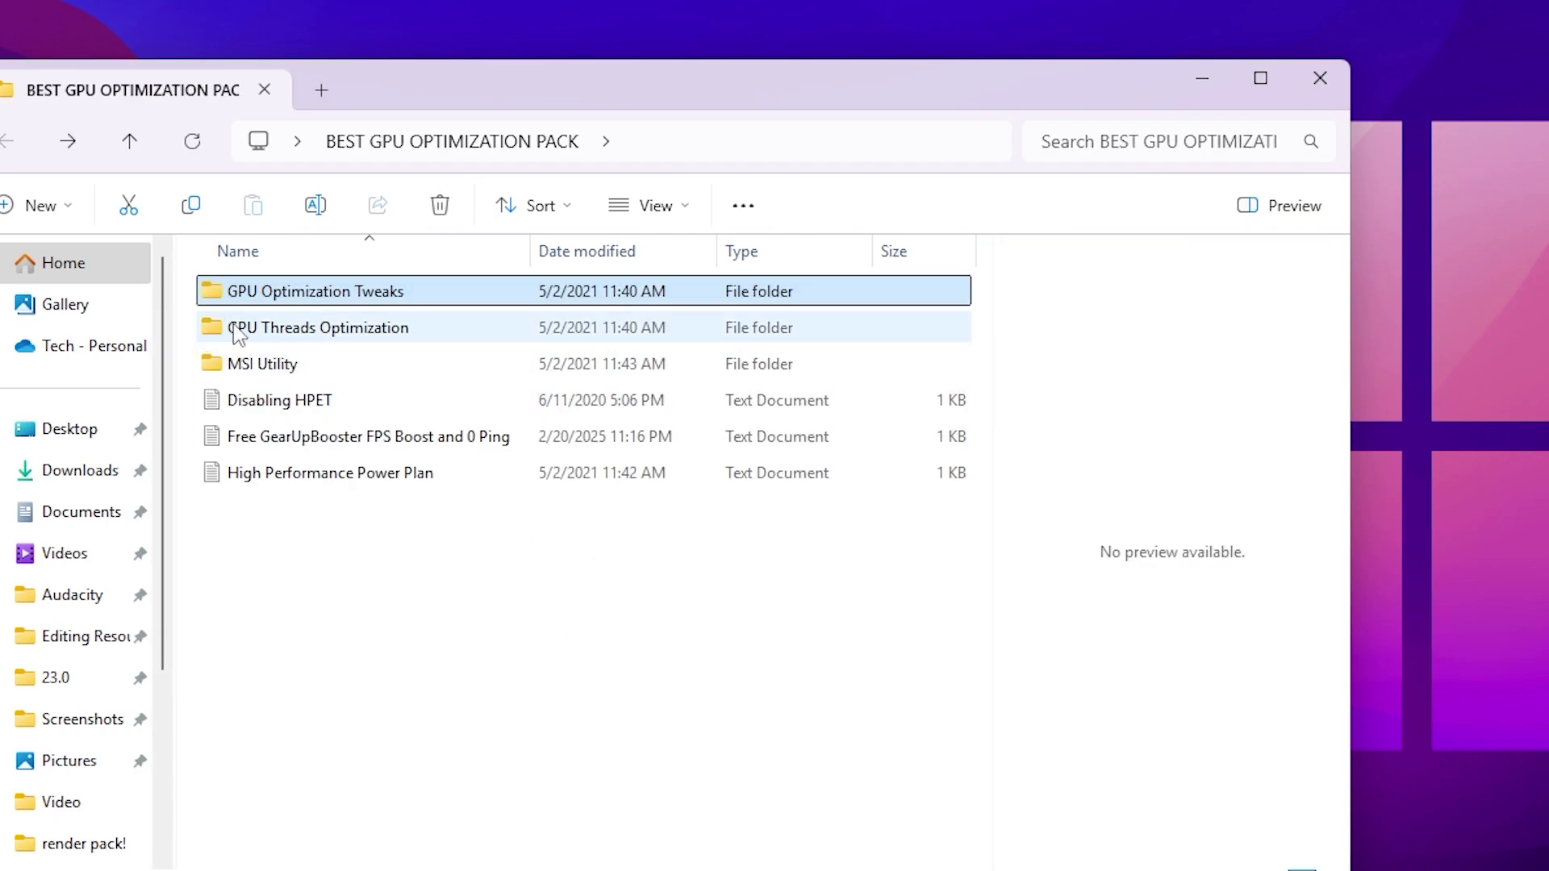
Merge NVIDIA Thread Priority.reg from GPU Threads Optimization into the registry, then go back
double_click(376, 329)
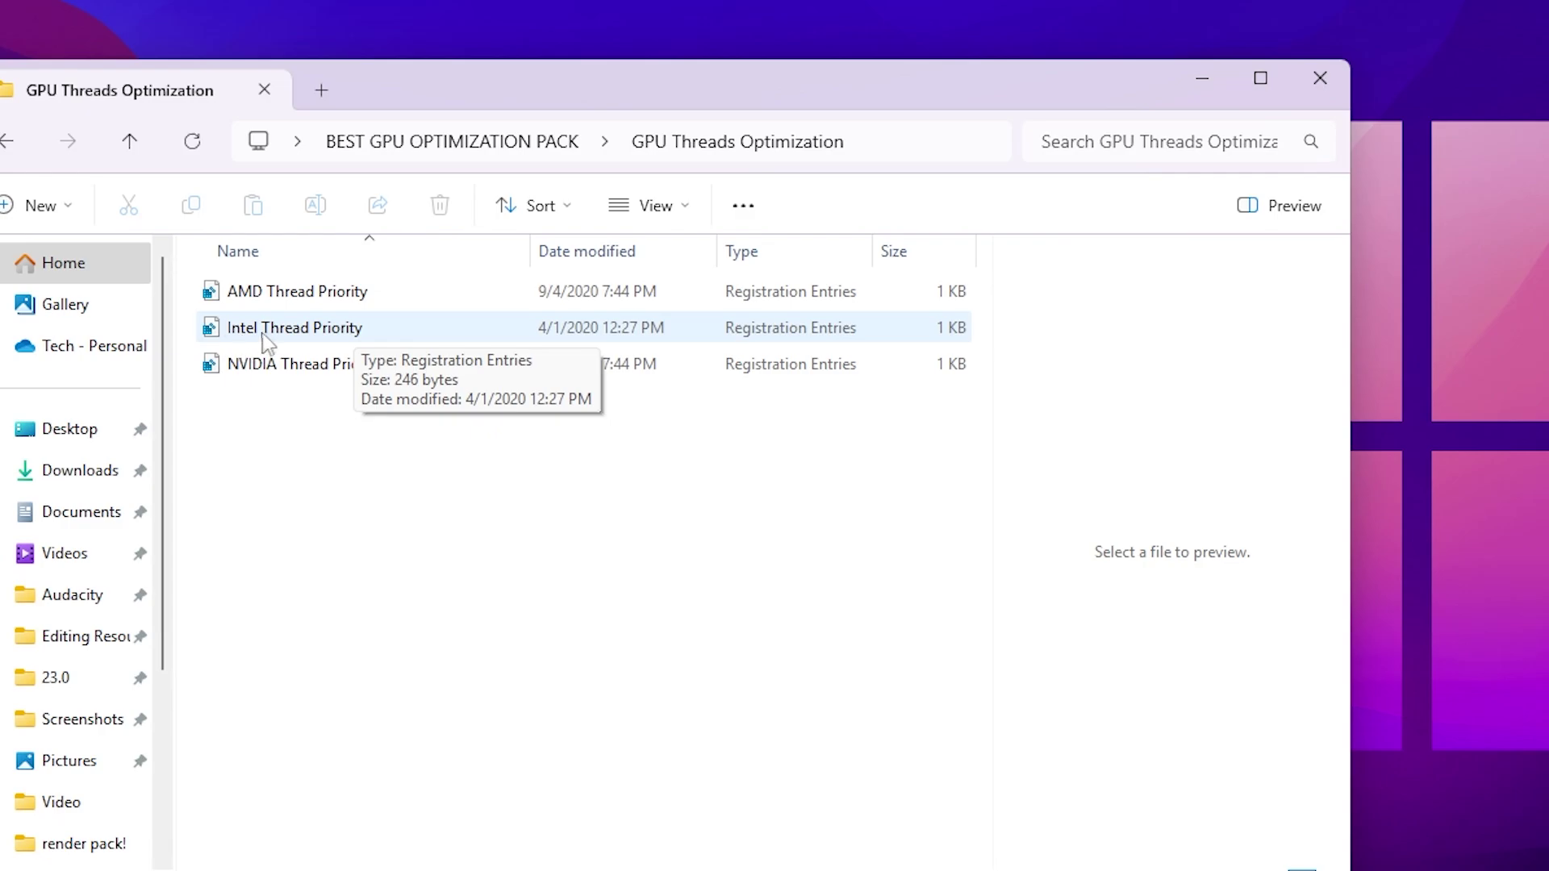
click(301, 369)
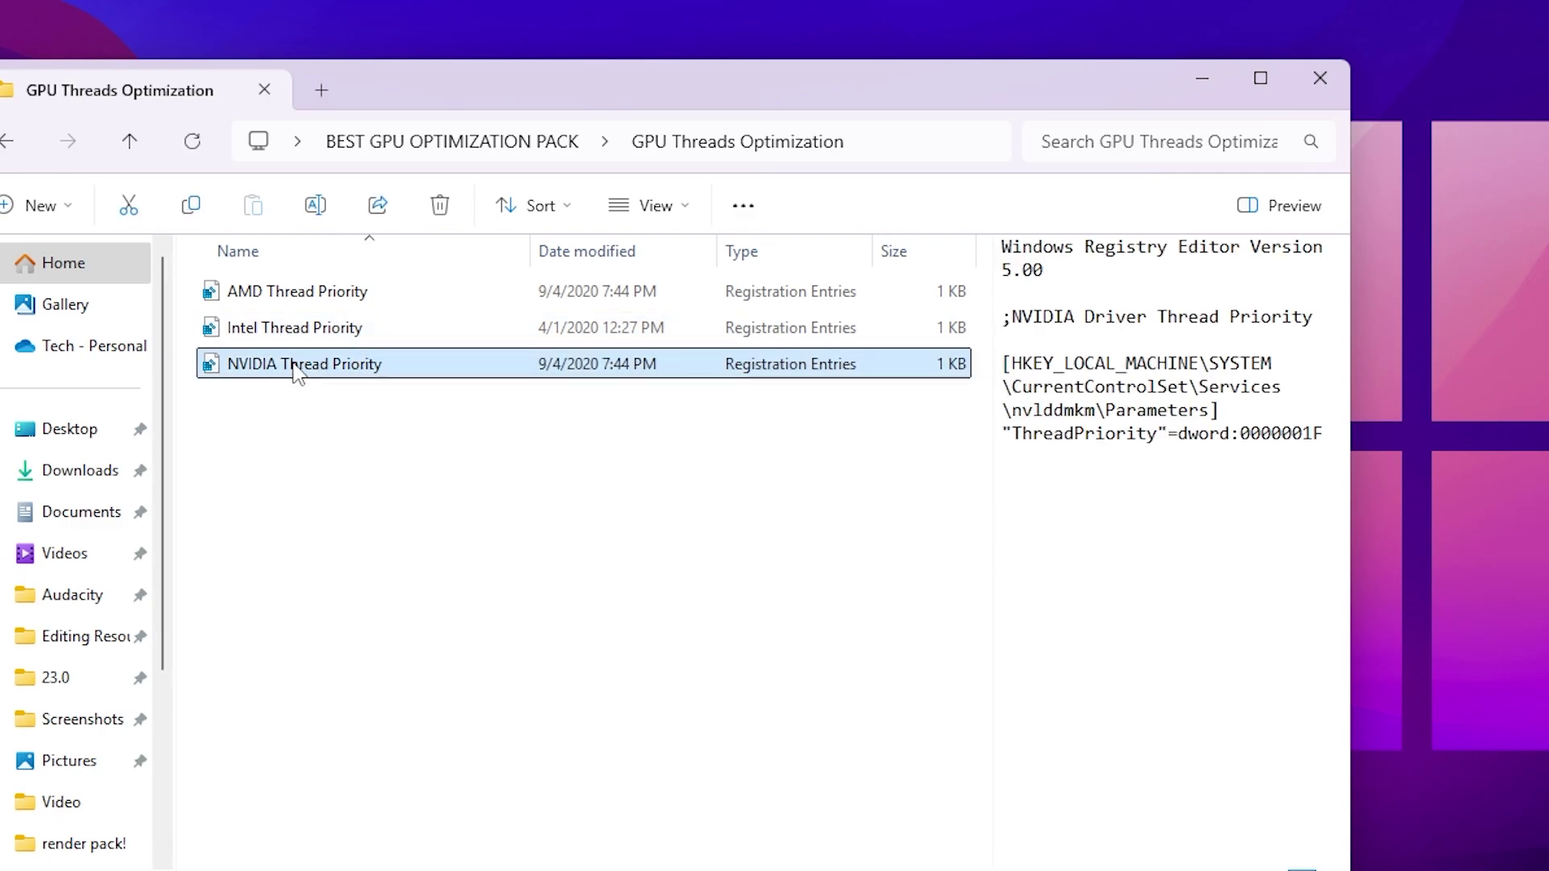
double_click(294, 367)
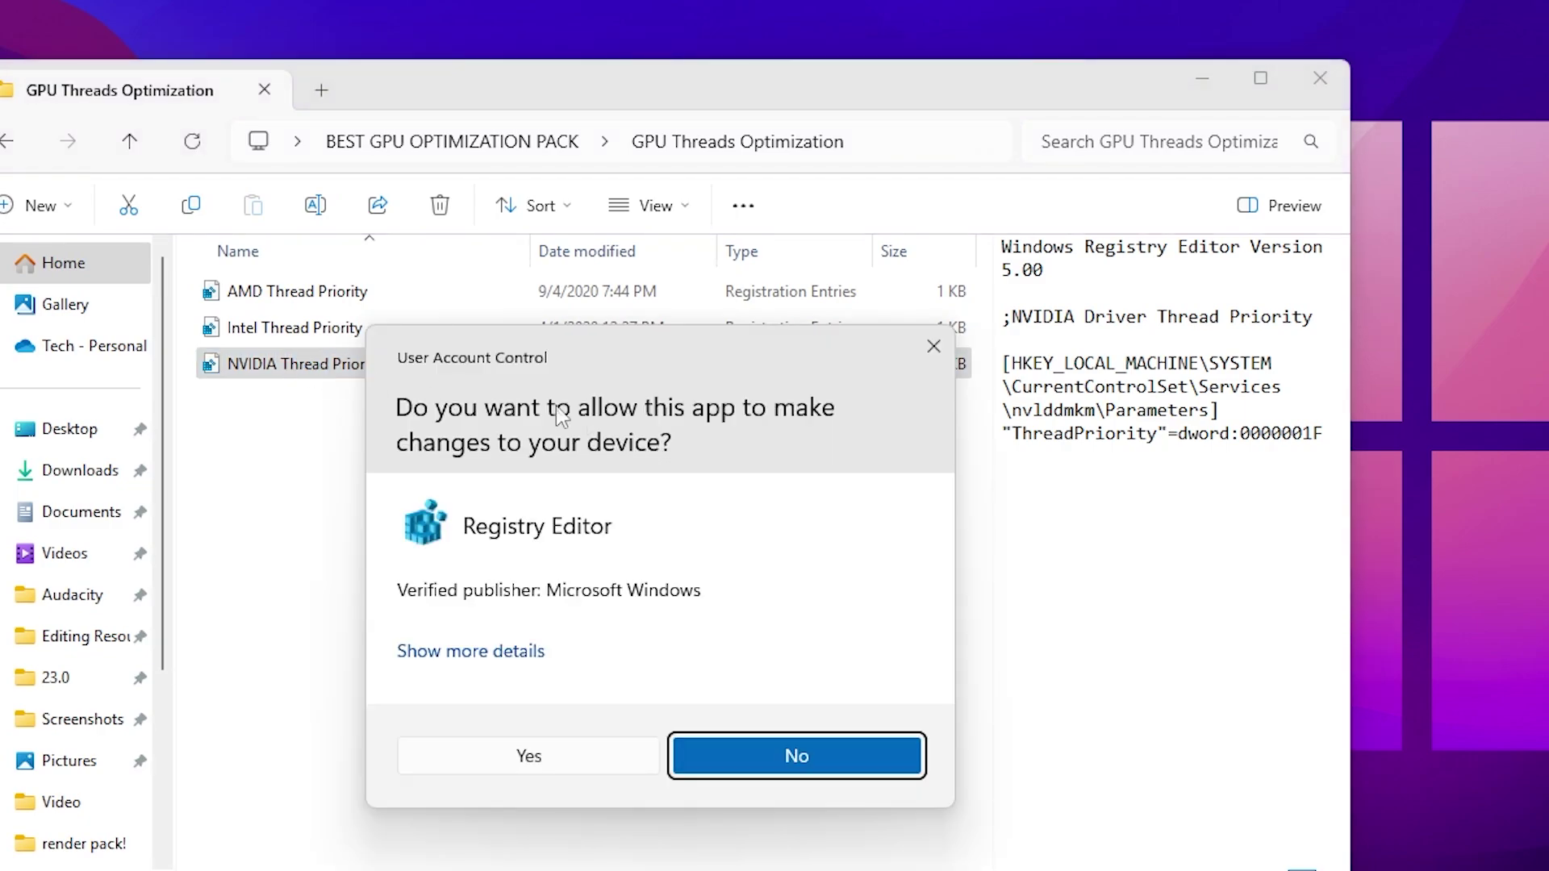
click(553, 765)
click(968, 454)
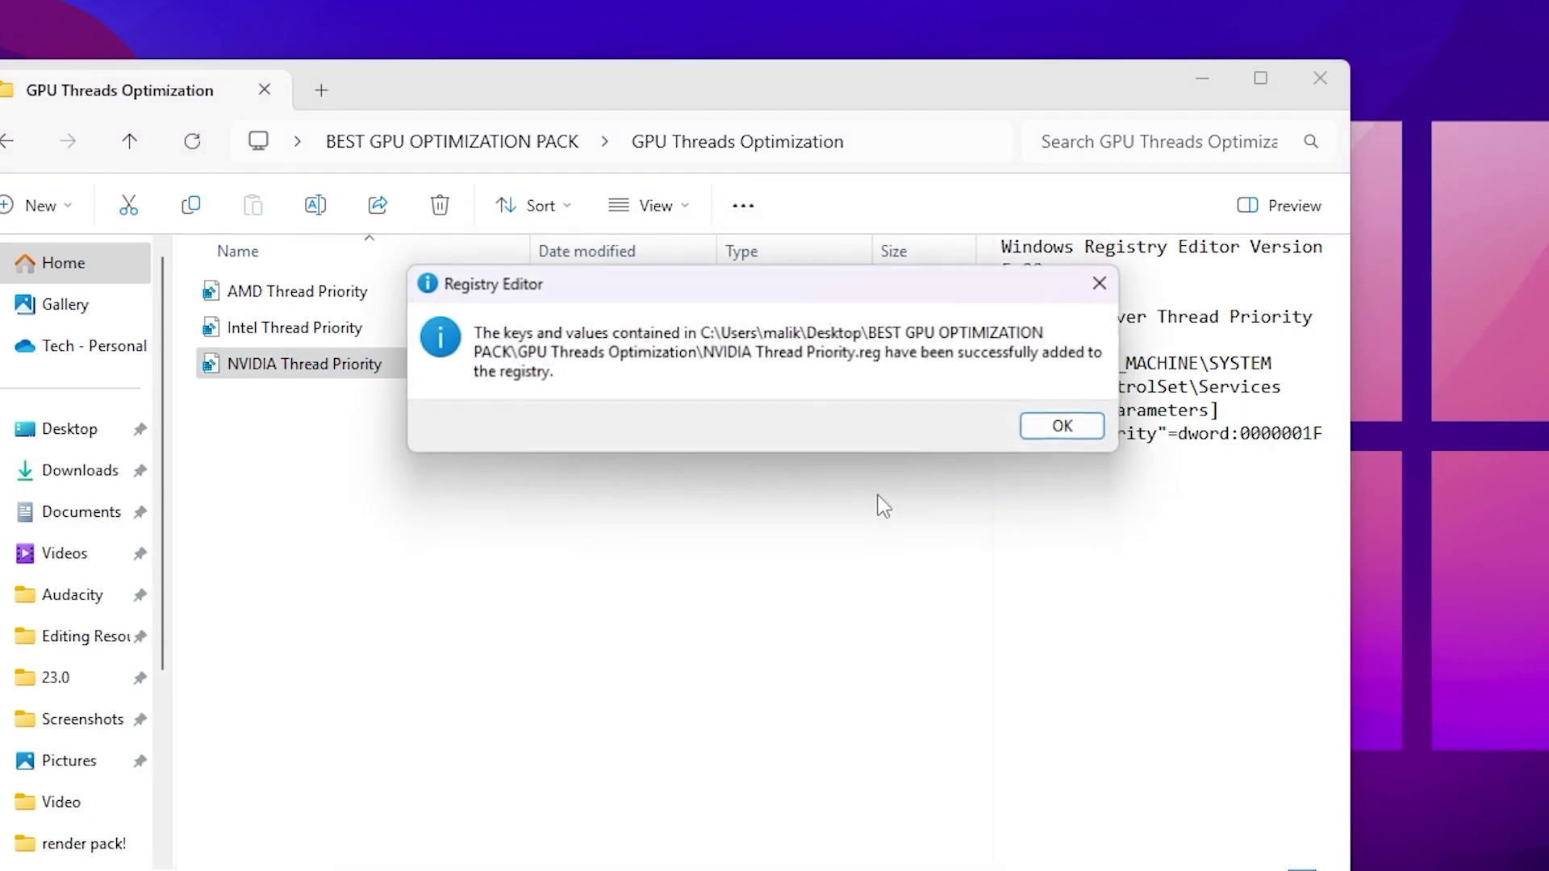
click(1036, 441)
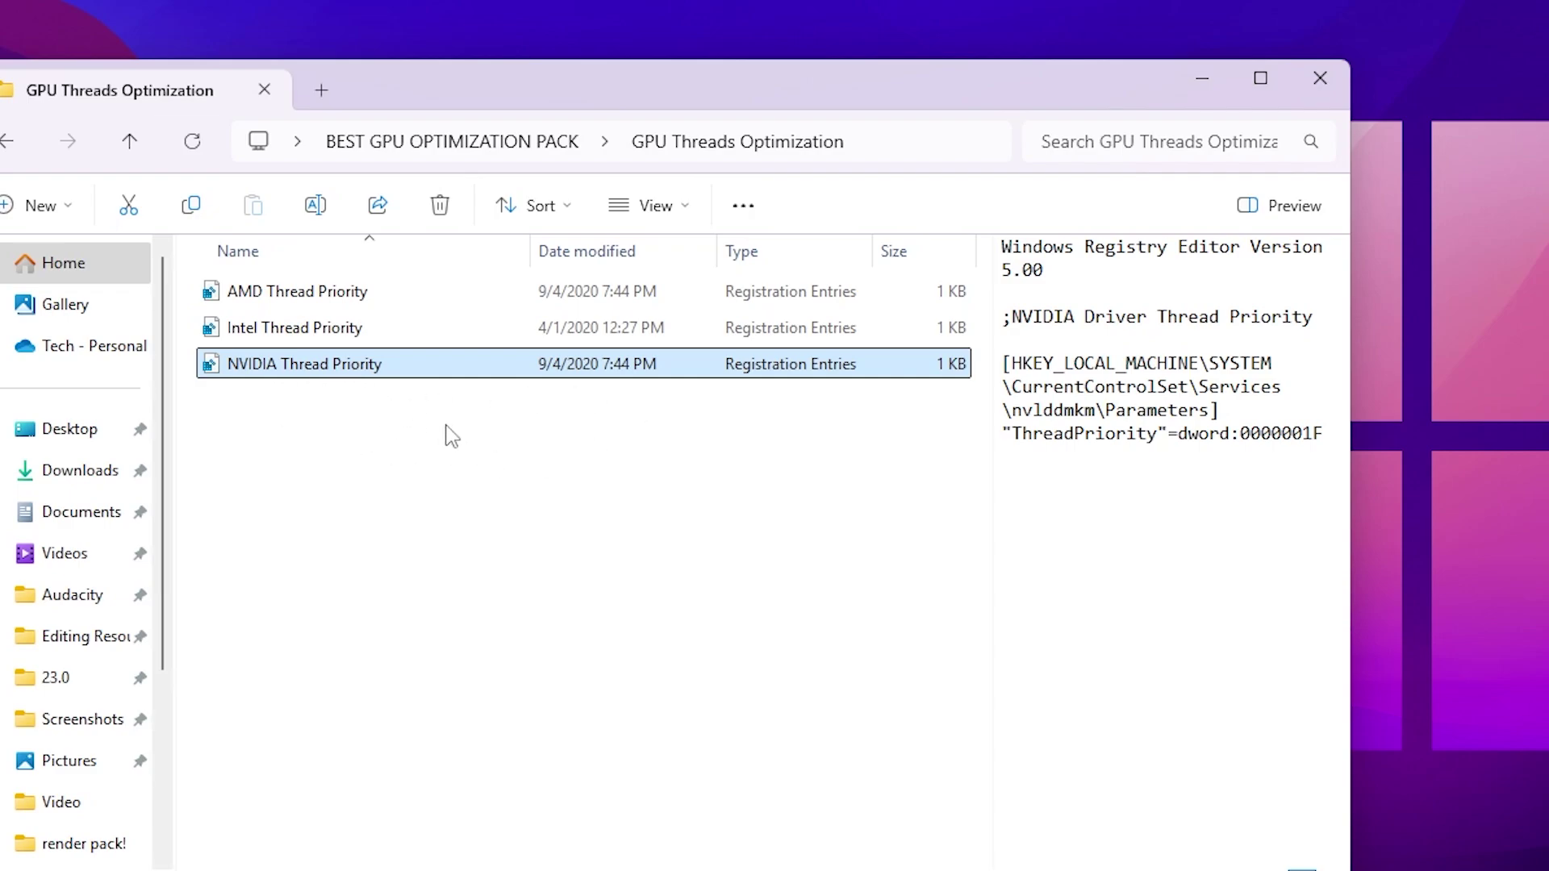
key(alt+Left)
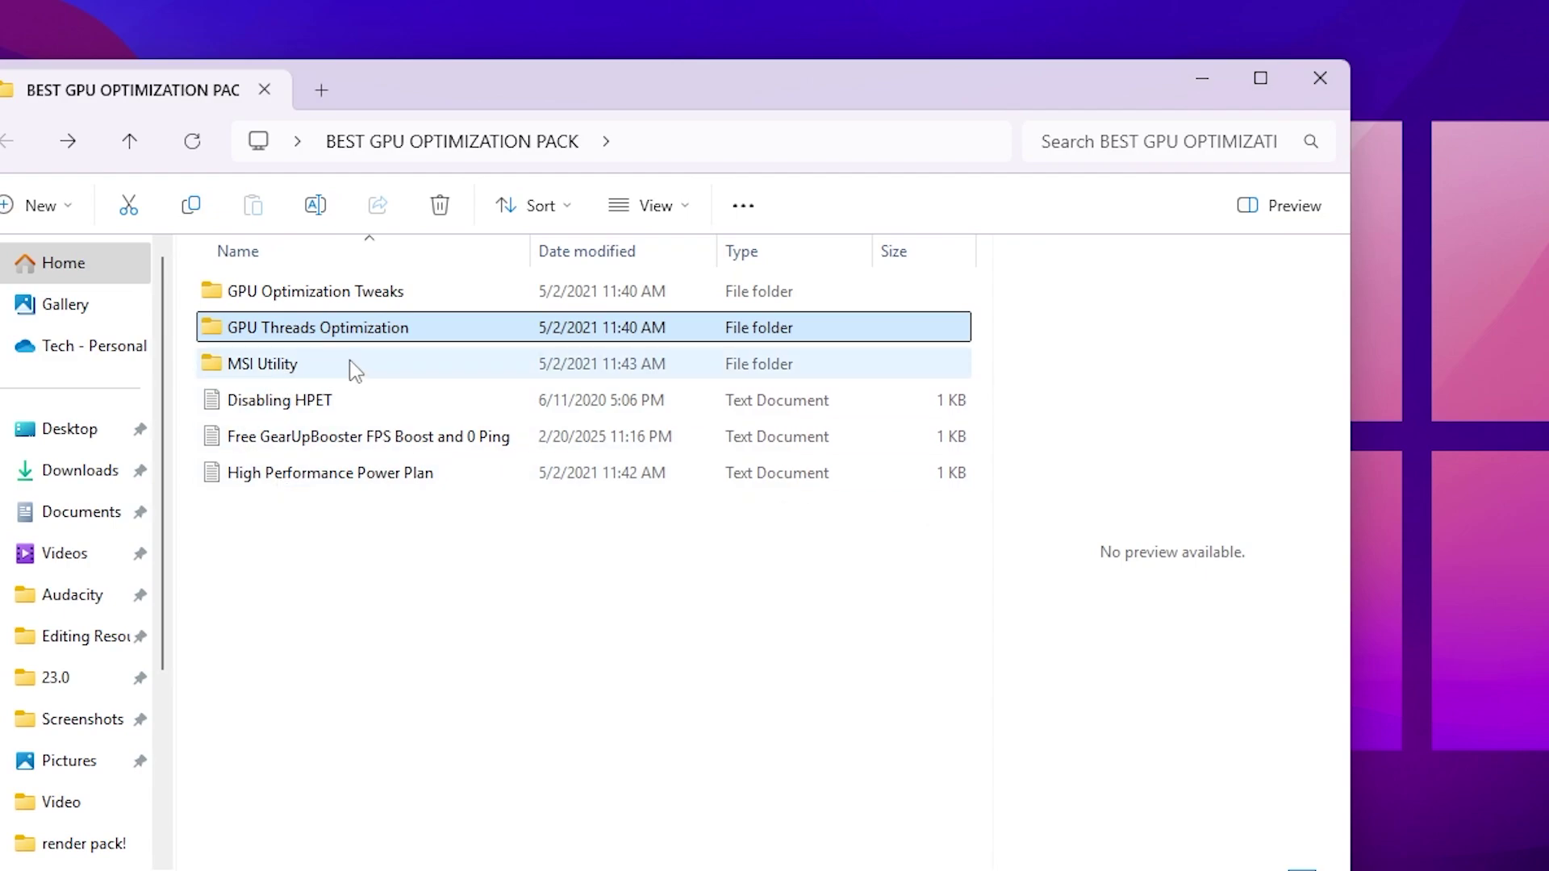
mouse_move(284, 370)
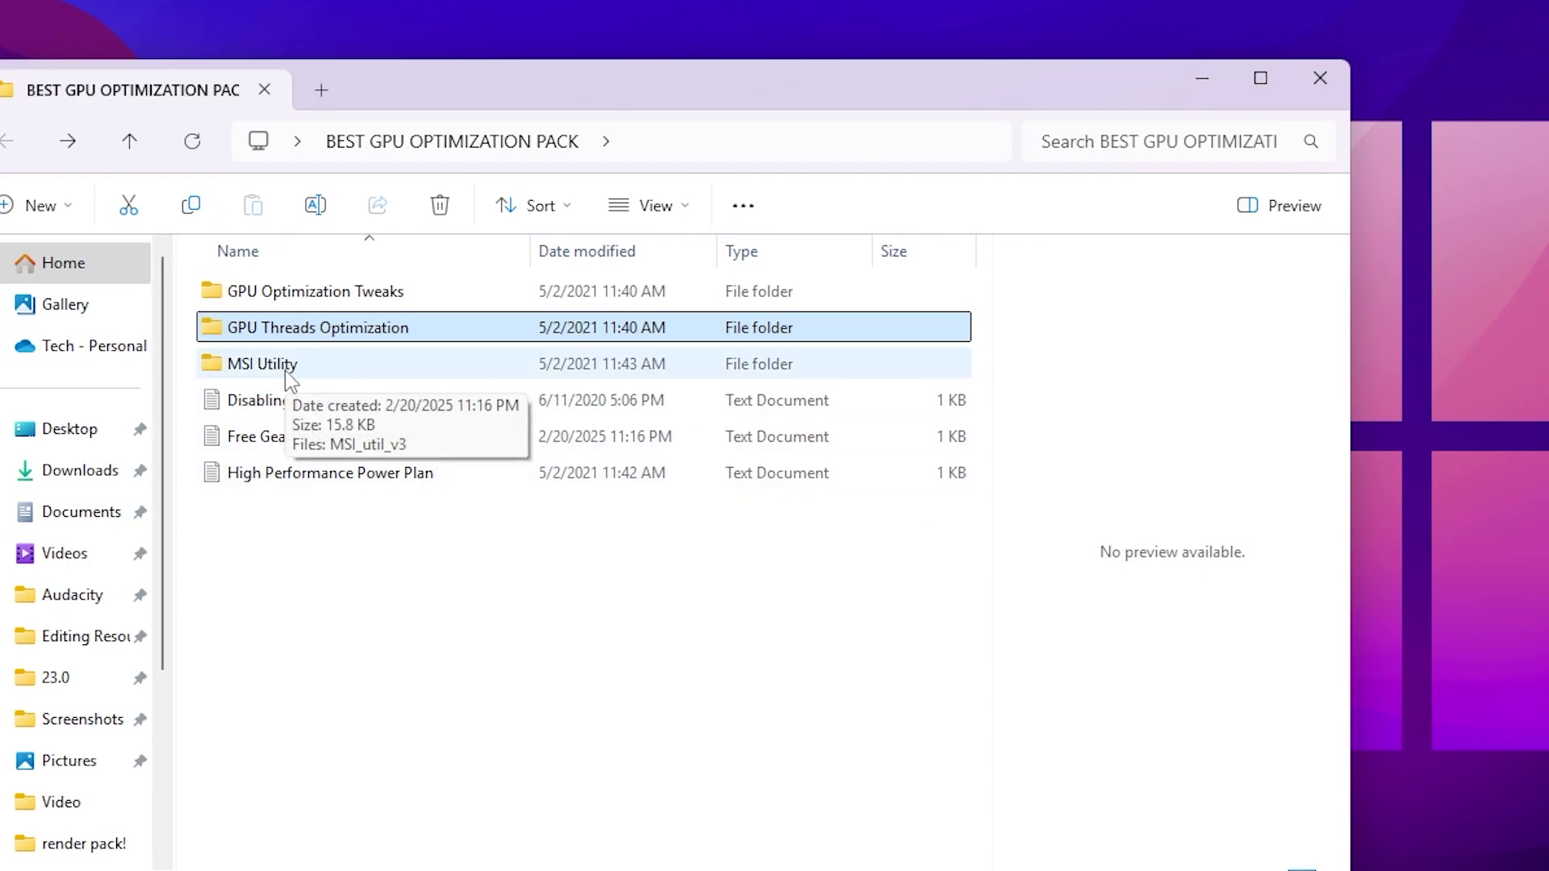
Extract MSI_util_v3.exe from its zip into MSI Utility and run it as administrator
double_click(284, 370)
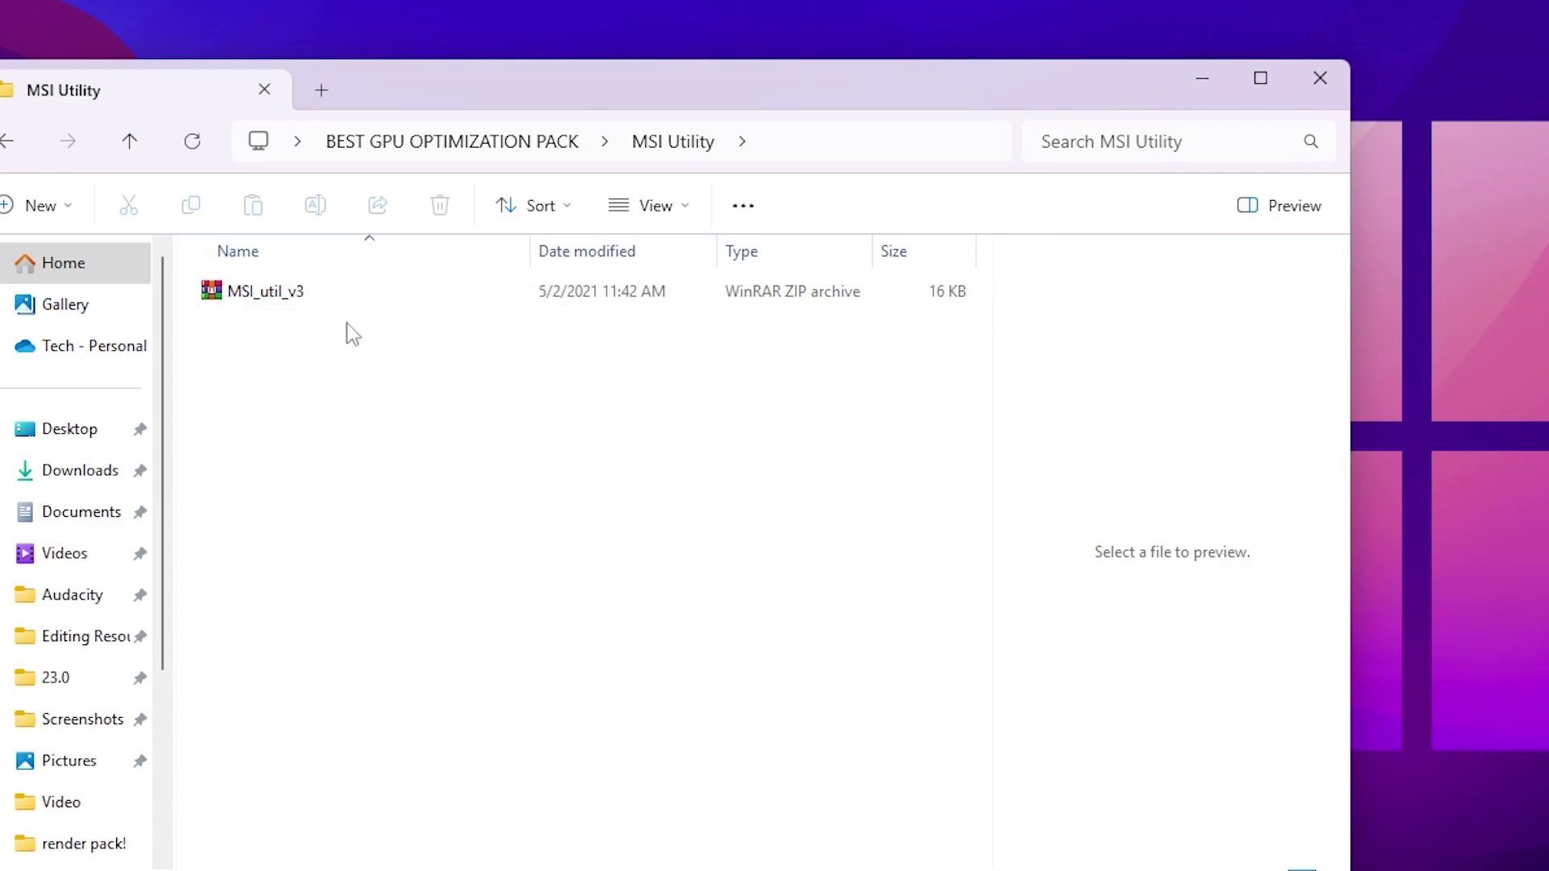
double_click(242, 290)
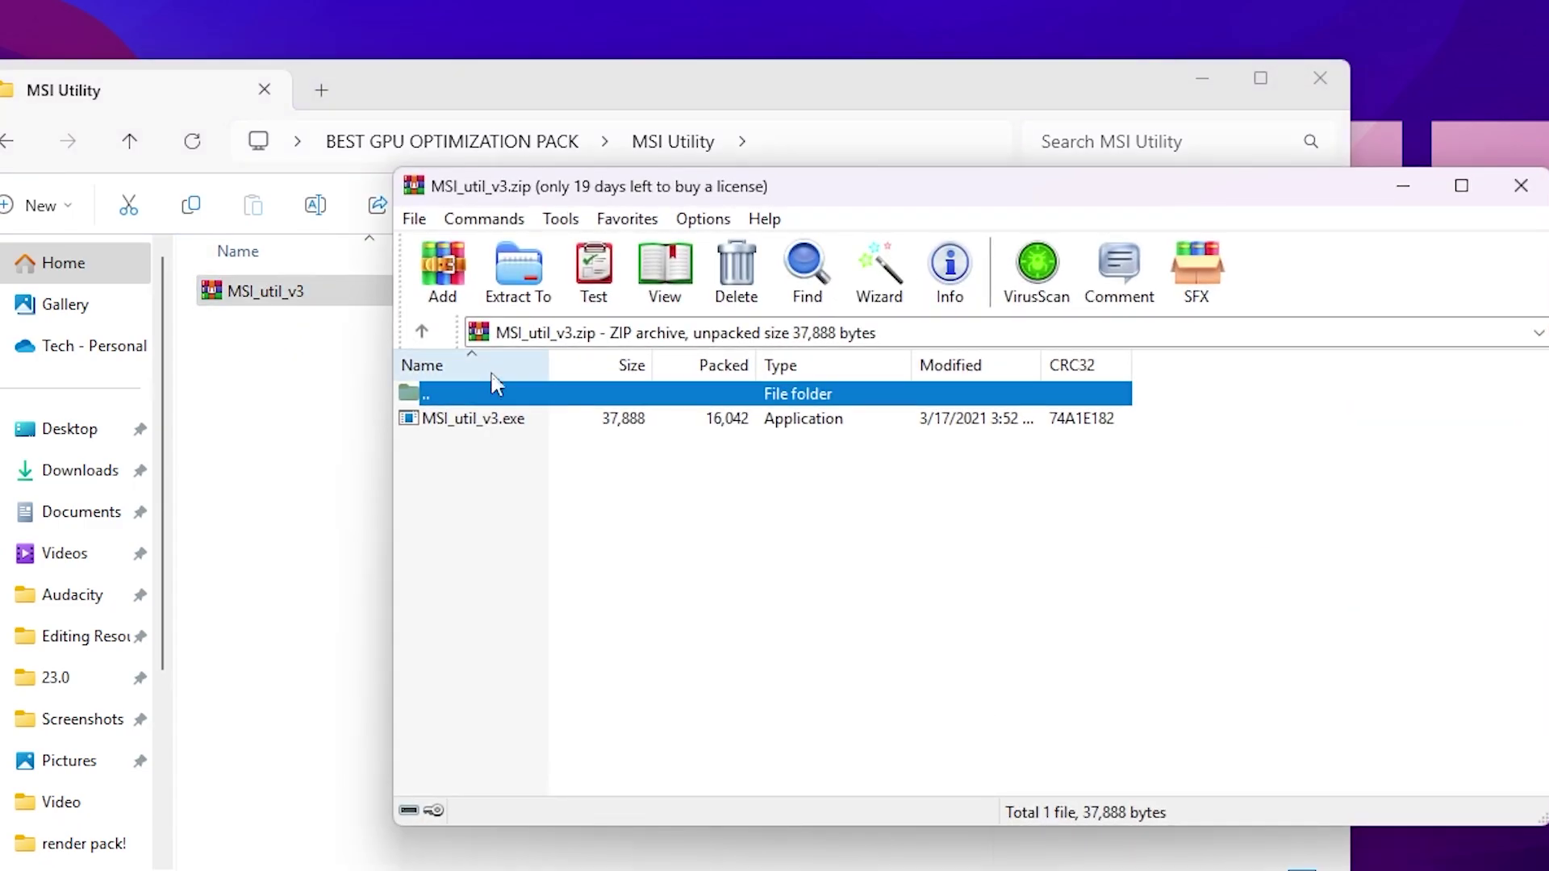
drag(483, 418, 299, 417)
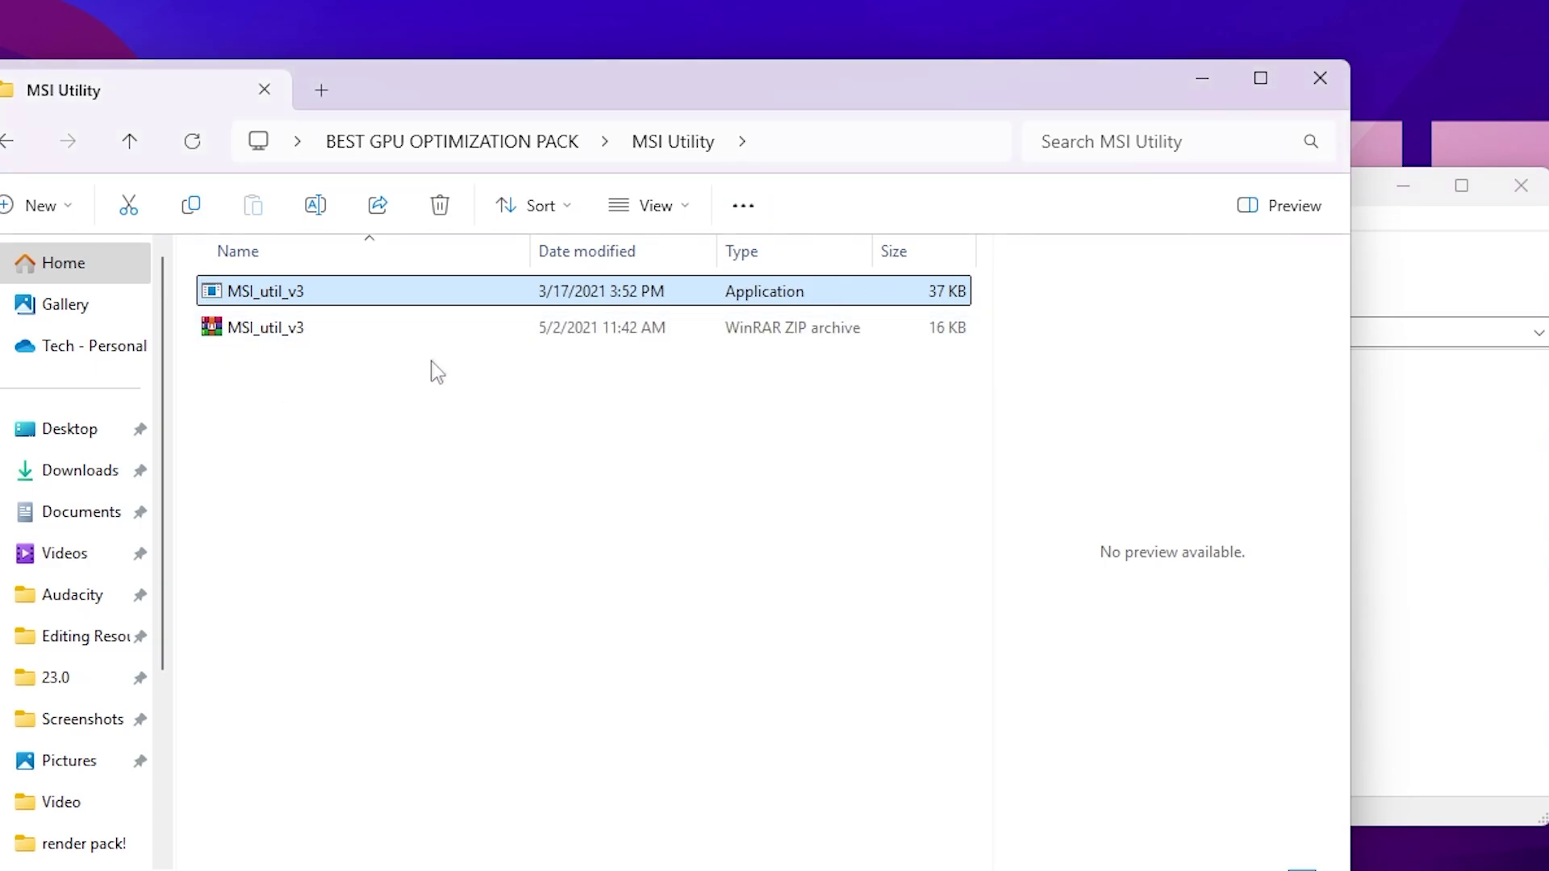
right_click(268, 298)
click(361, 390)
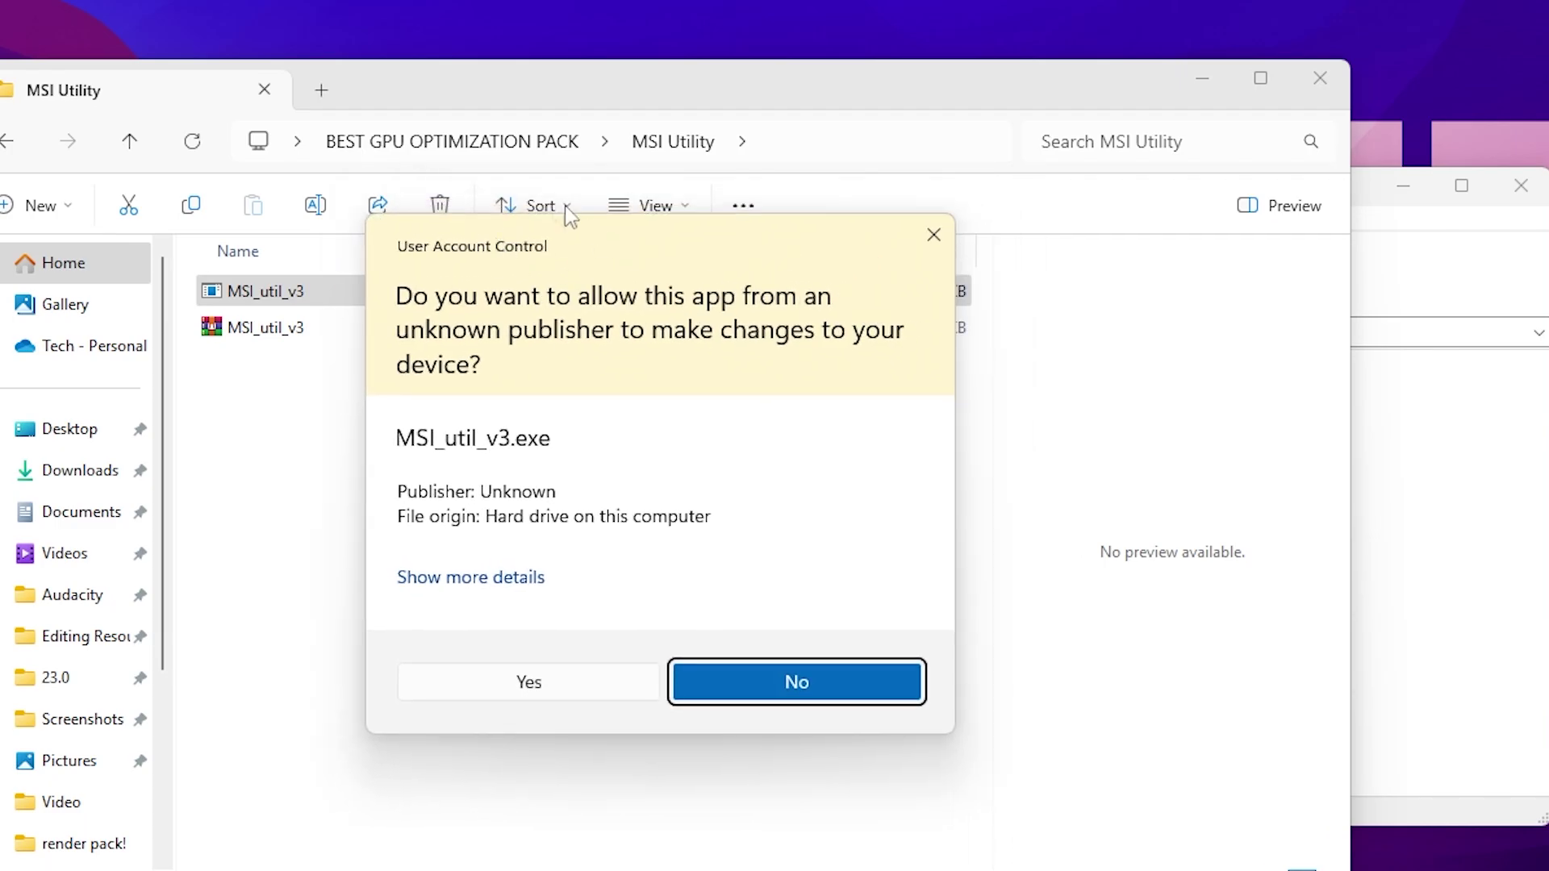
click(539, 688)
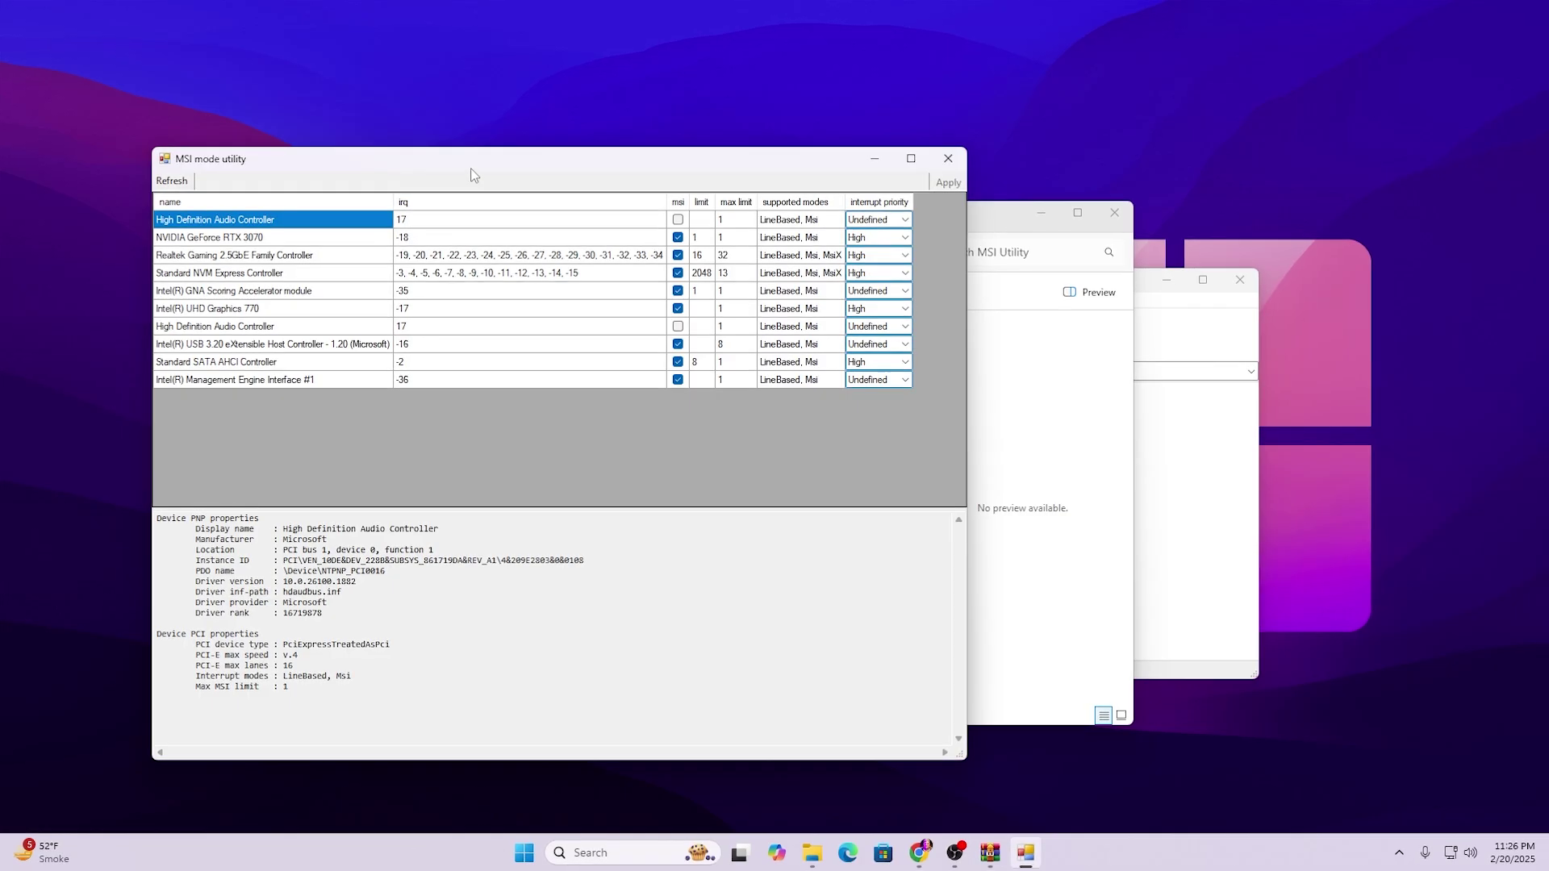
Keep the NVIDIA GeForce RTX 3070 interrupt priority at High, then close the utility
drag(280, 6, 623, 7)
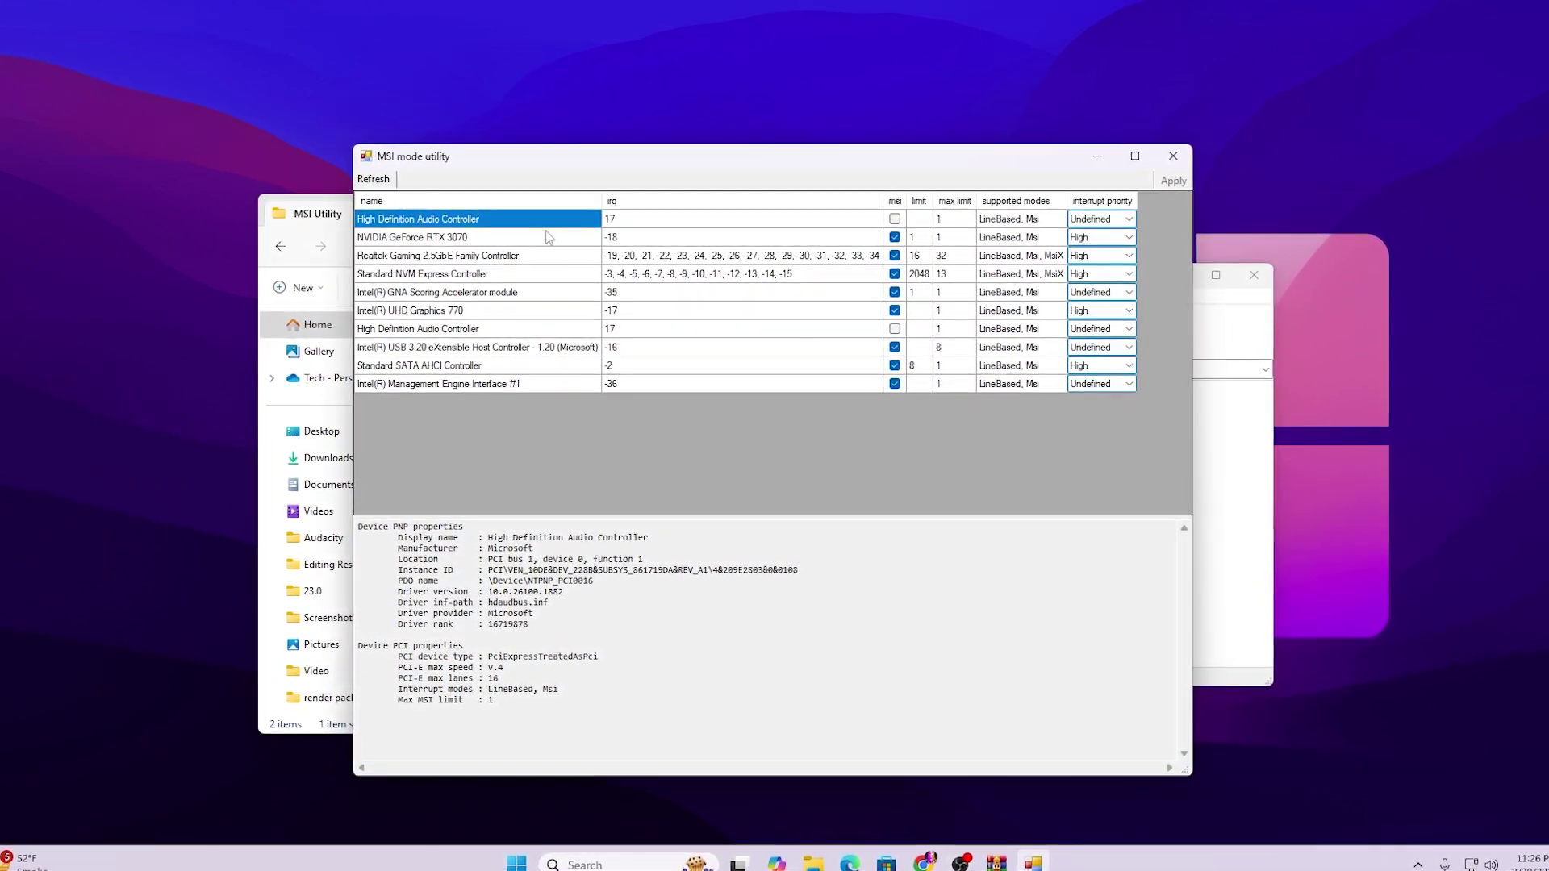
click(443, 231)
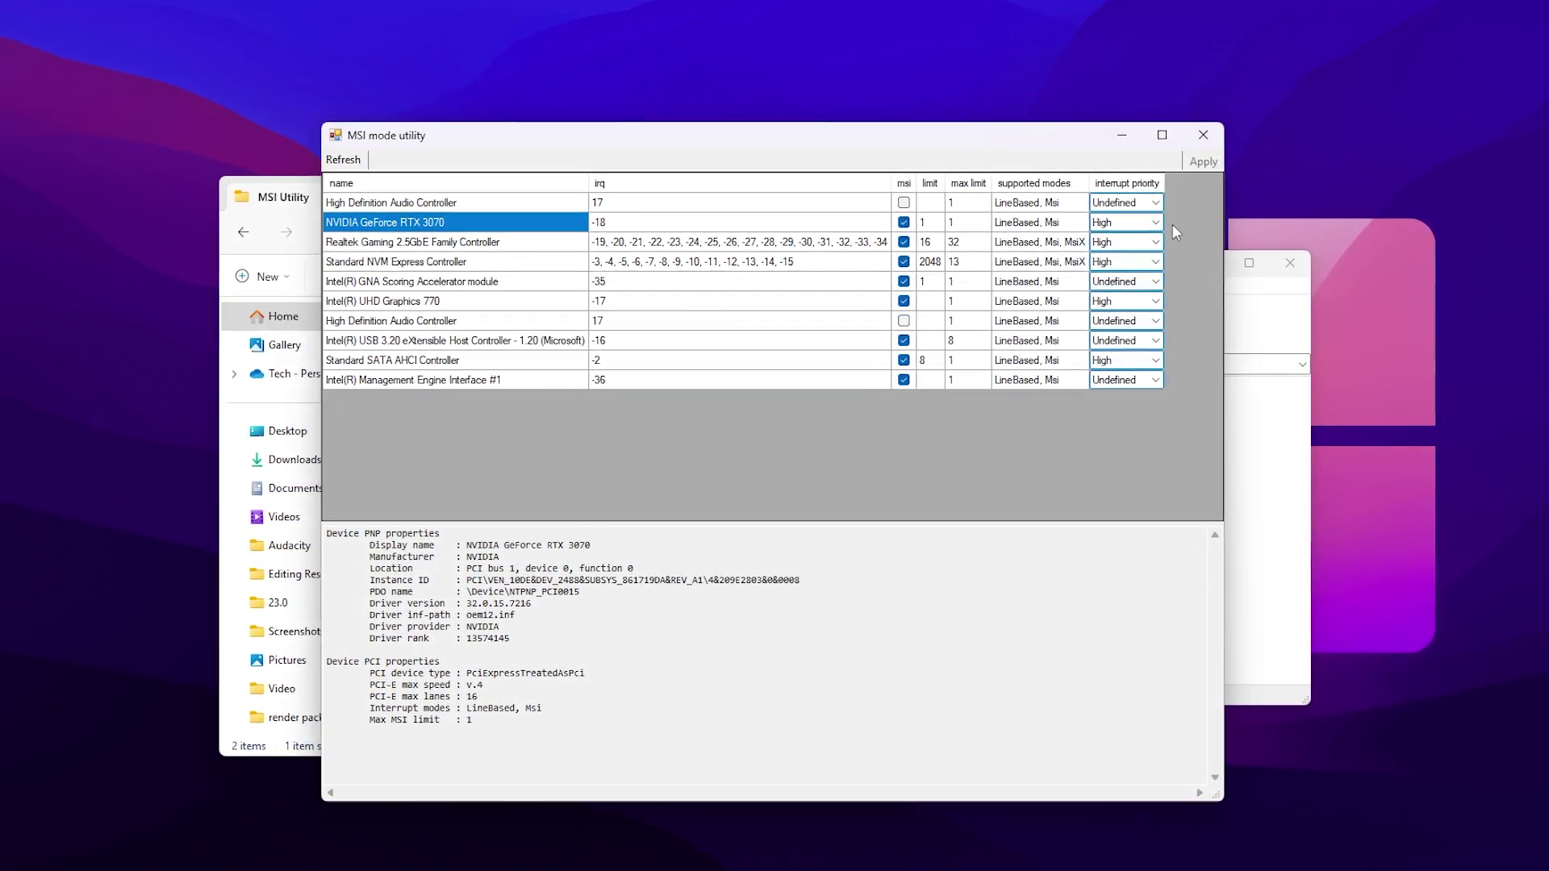
click(1134, 222)
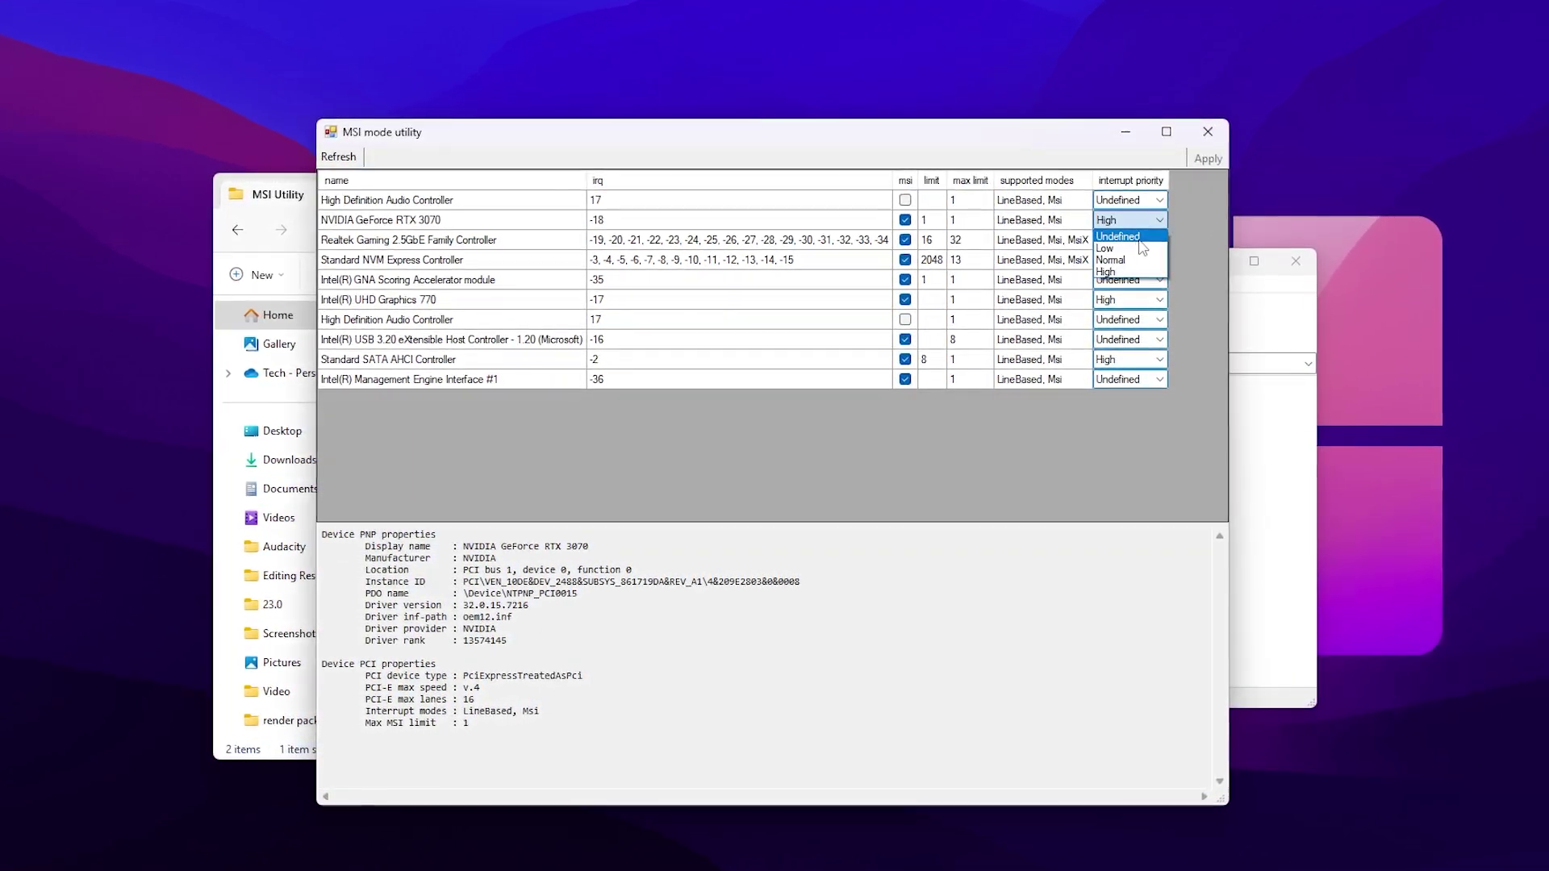
click(1125, 272)
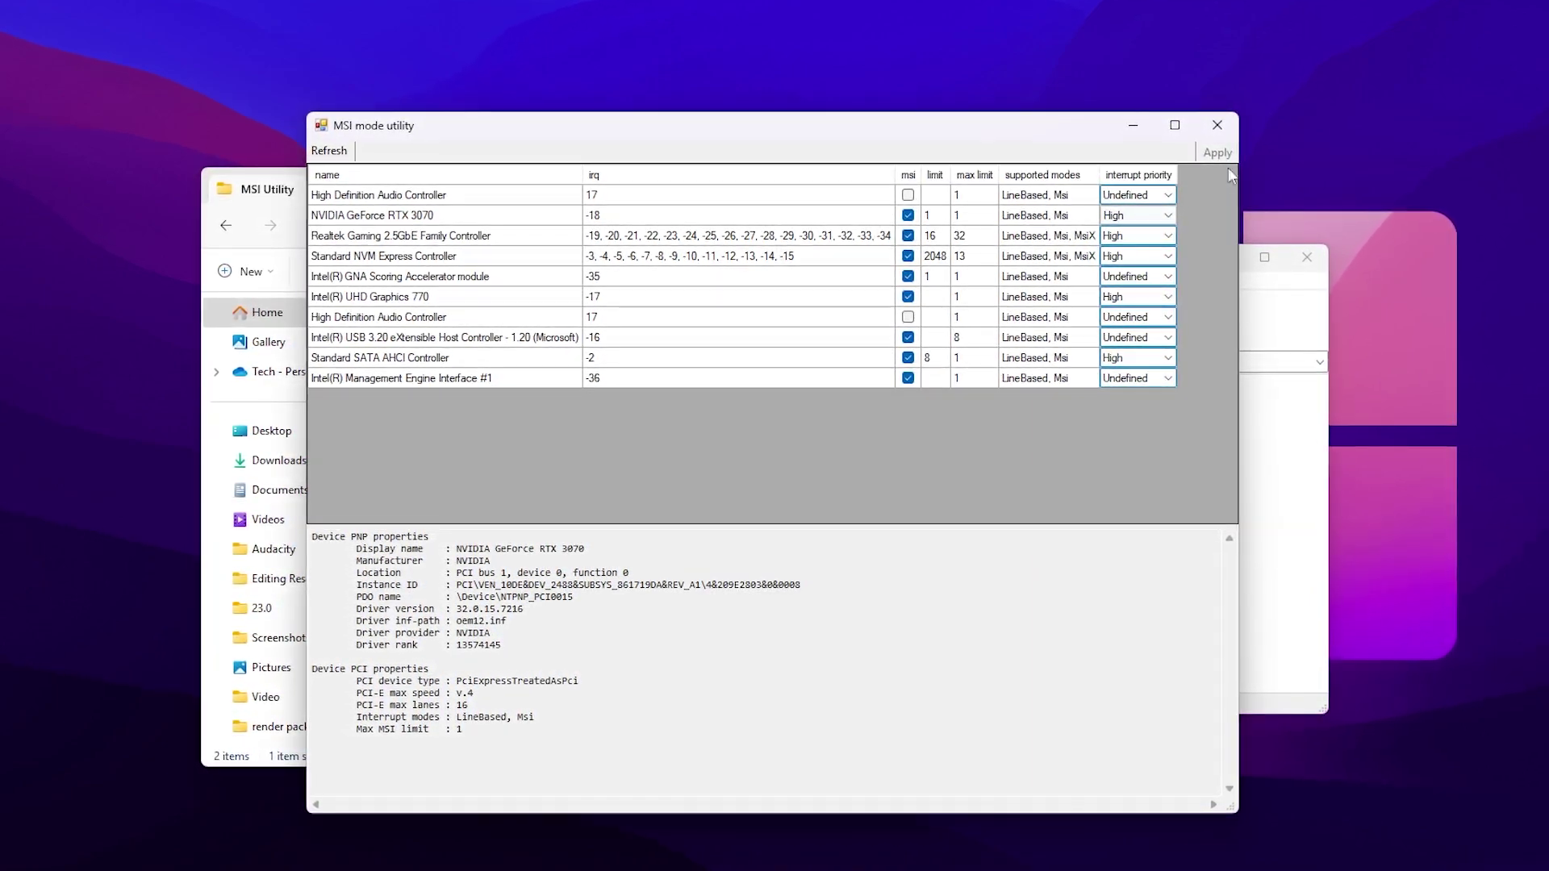
click(1219, 124)
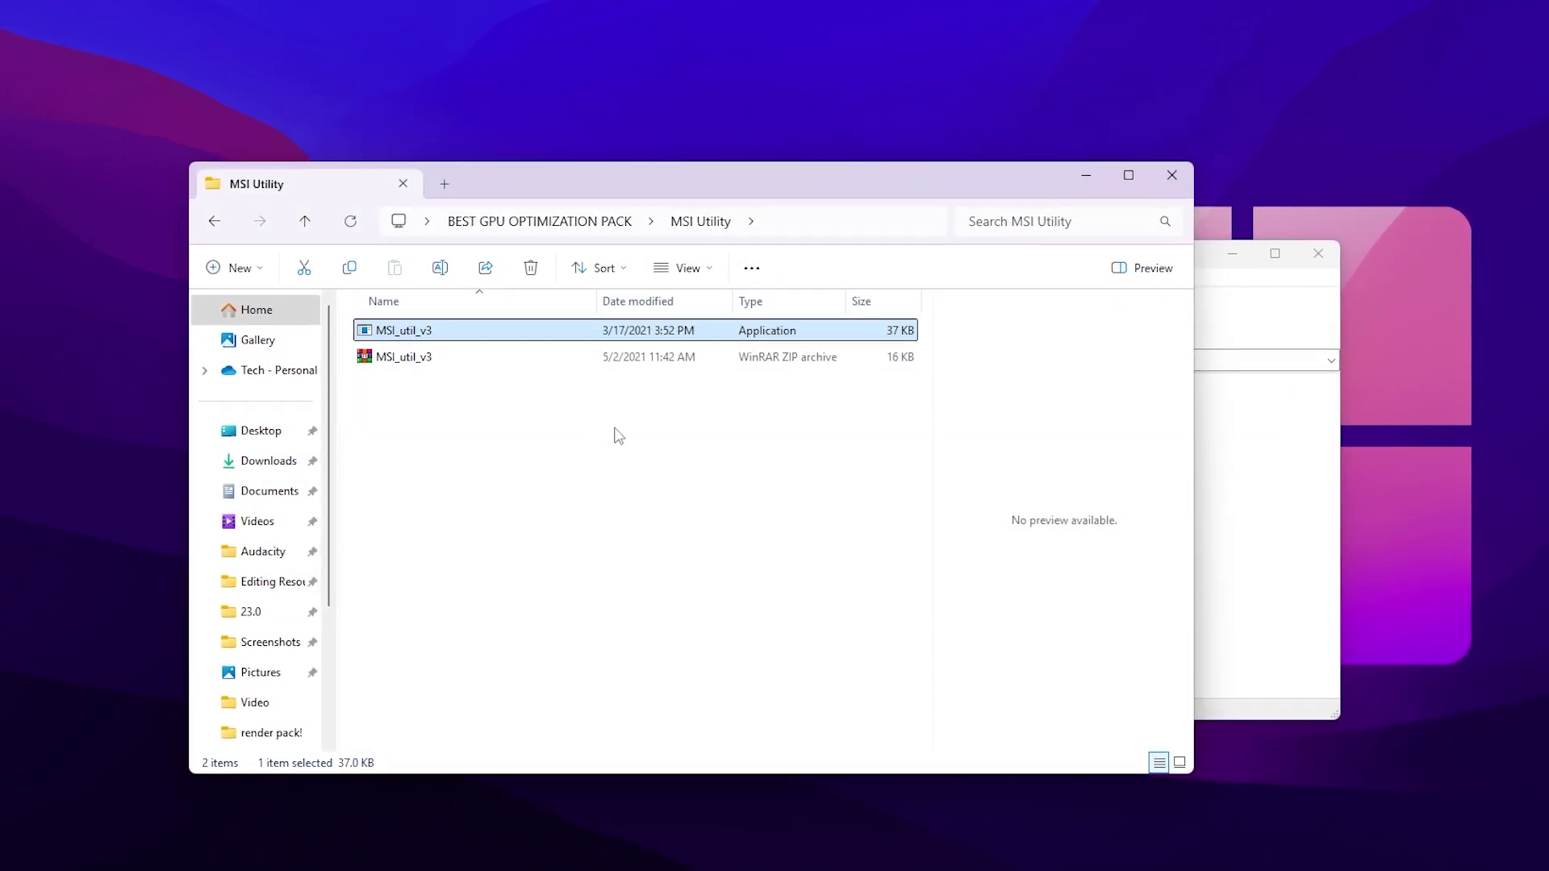
Open the Disabling HPET notes and select the bcdedit commands
key(BackSpace)
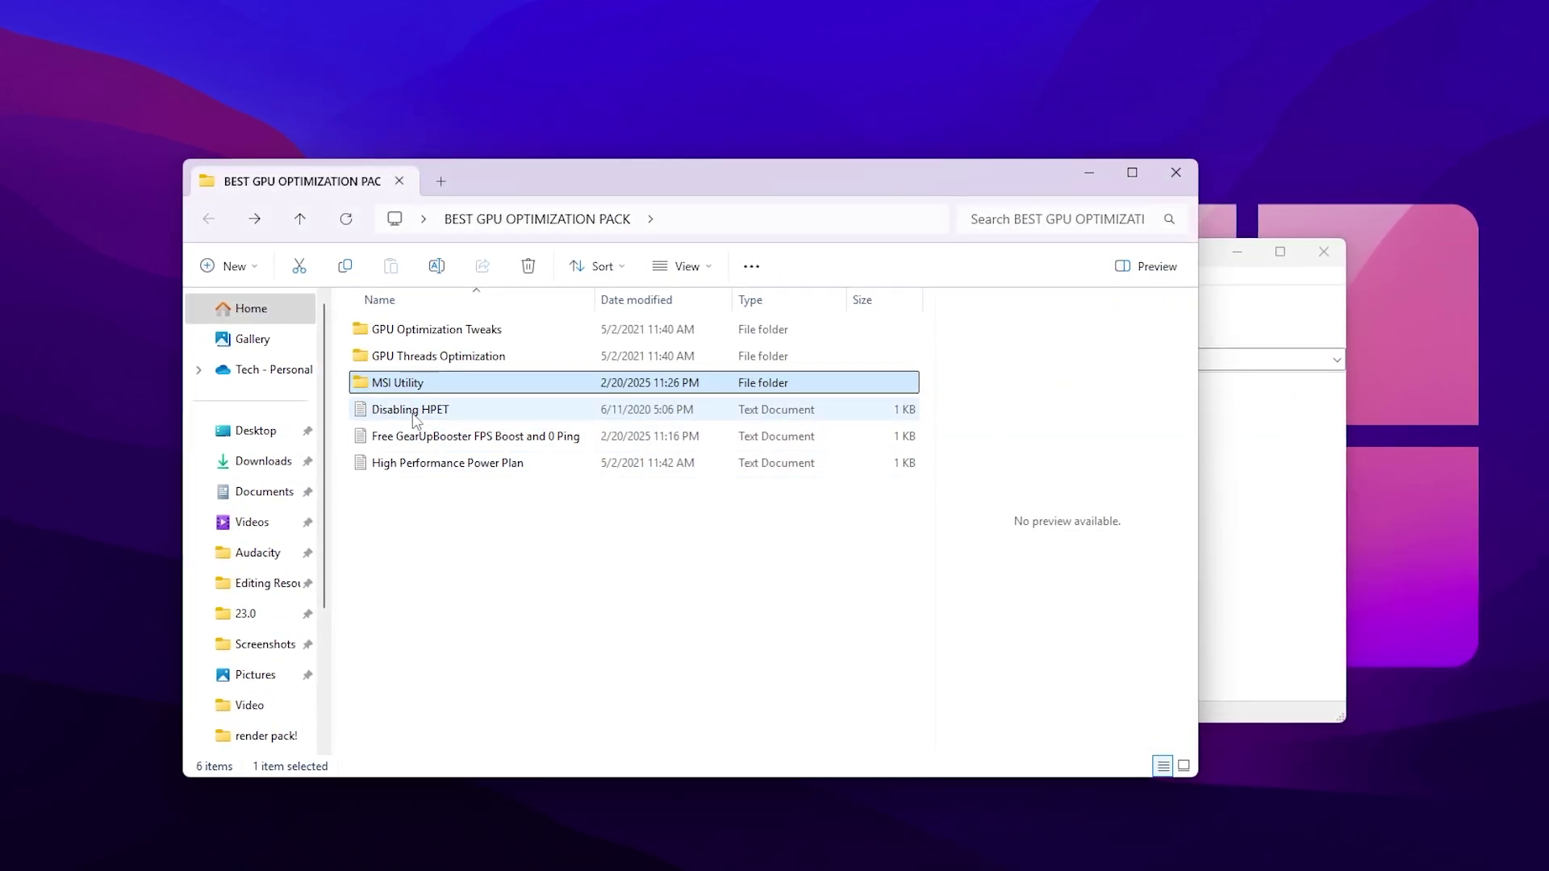
double_click(440, 411)
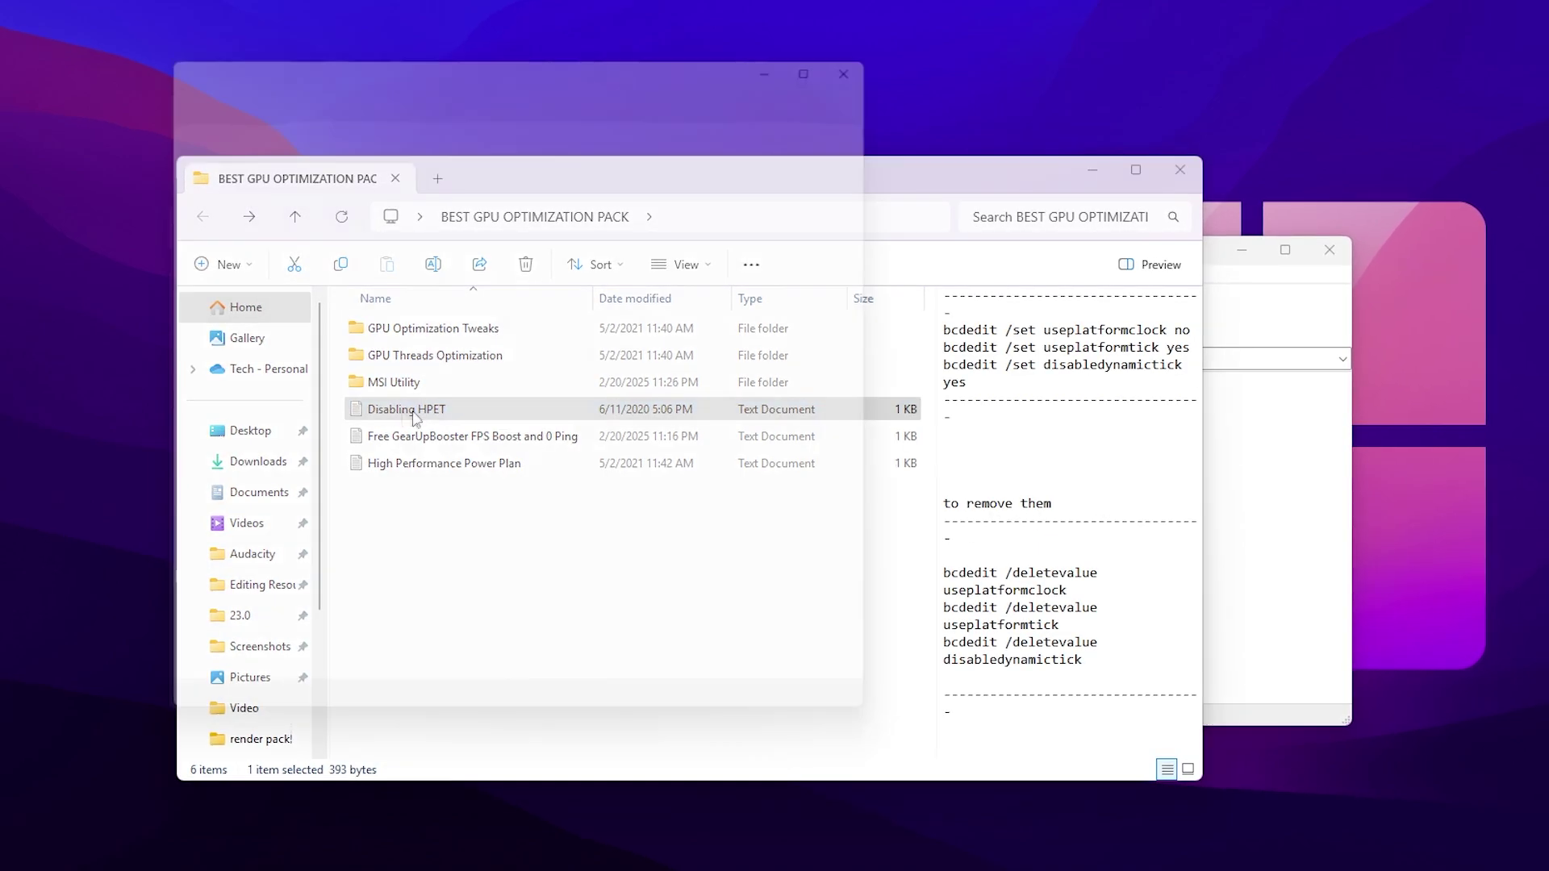
drag(756, 49, 908, 75)
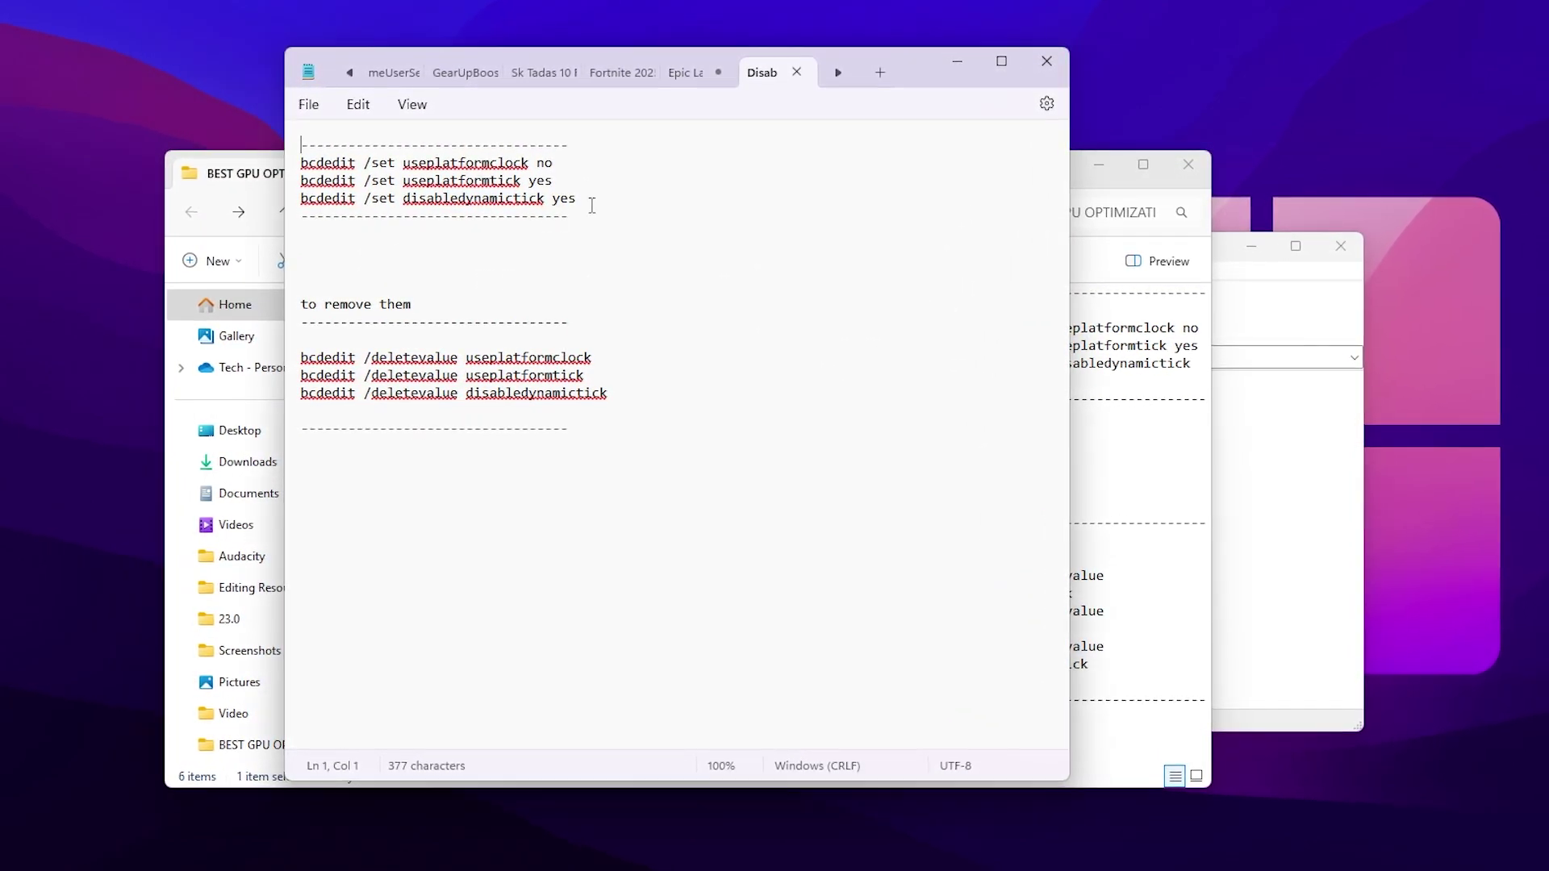
drag(592, 206, 308, 165)
drag(607, 393, 329, 363)
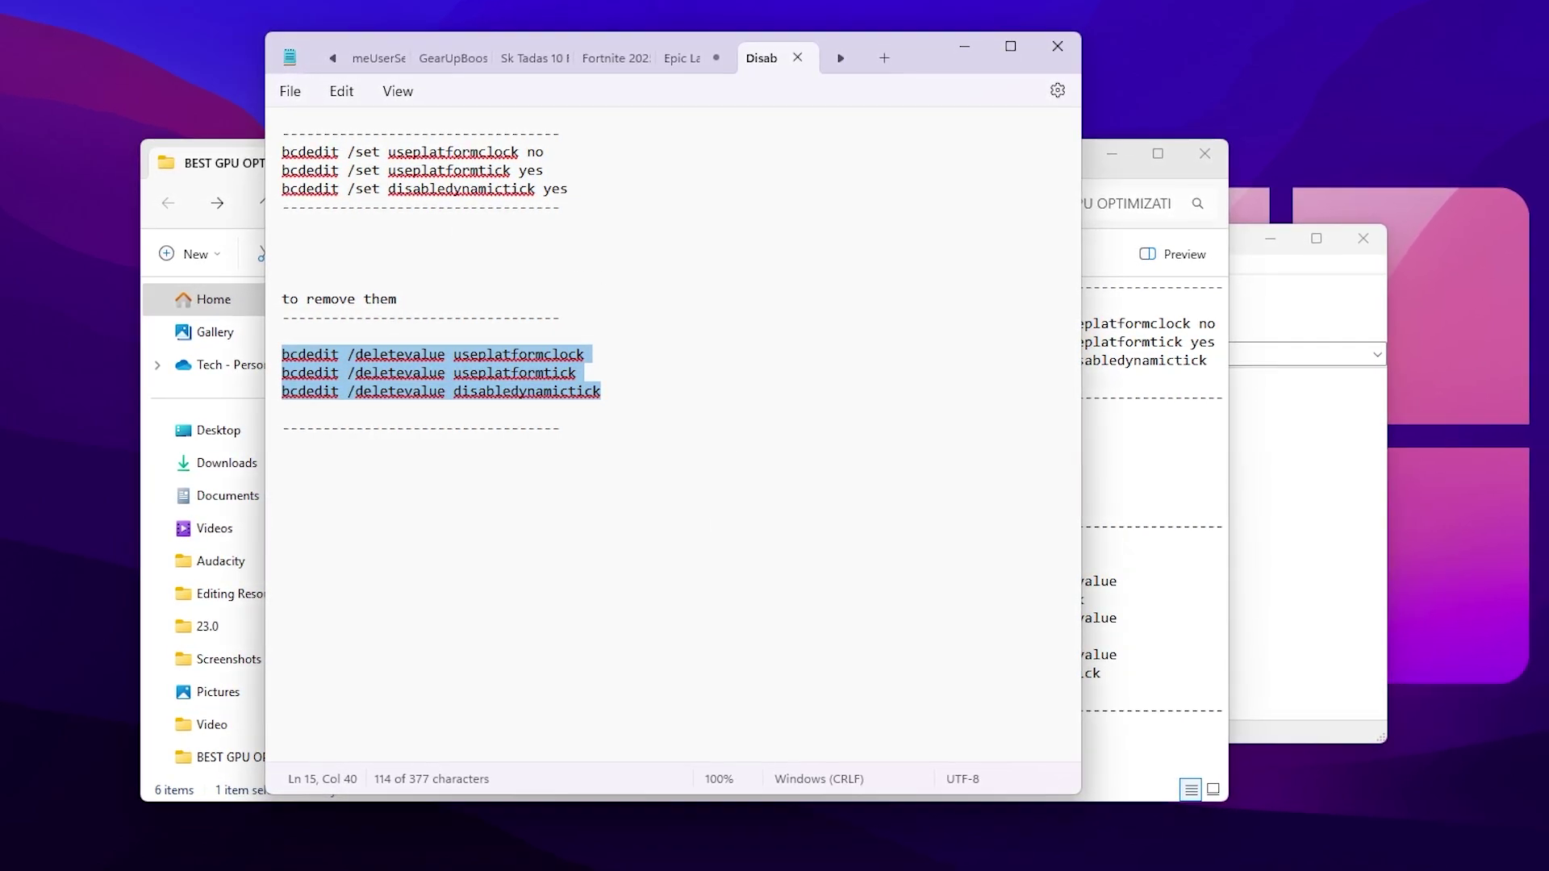
Launch Command Prompt as administrator via a 'cmd' search
key(super)
text(cmd)
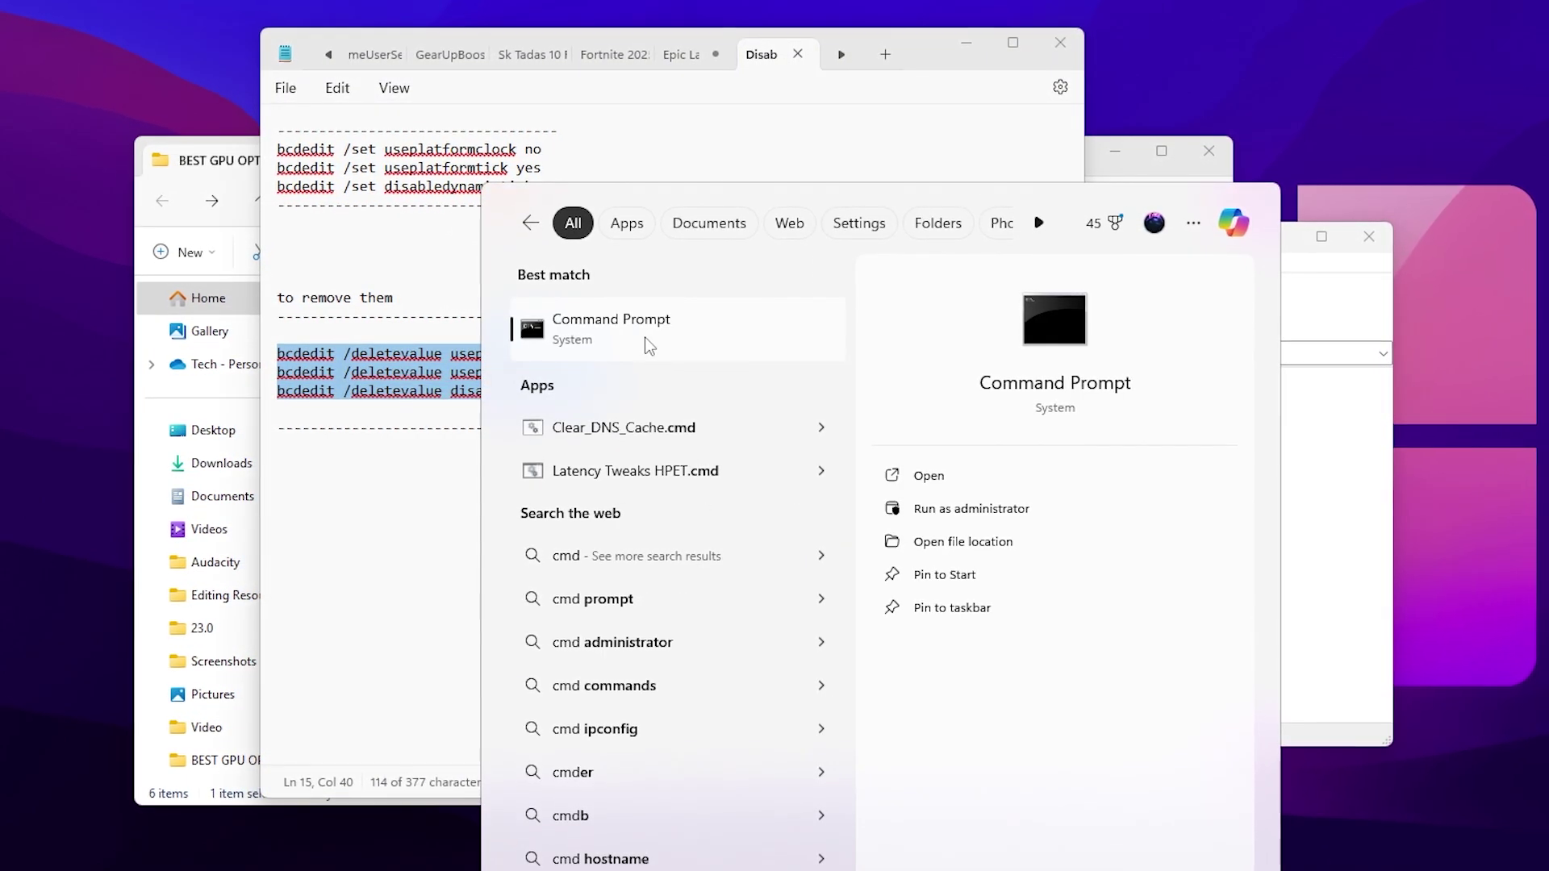
click(960, 509)
click(729, 596)
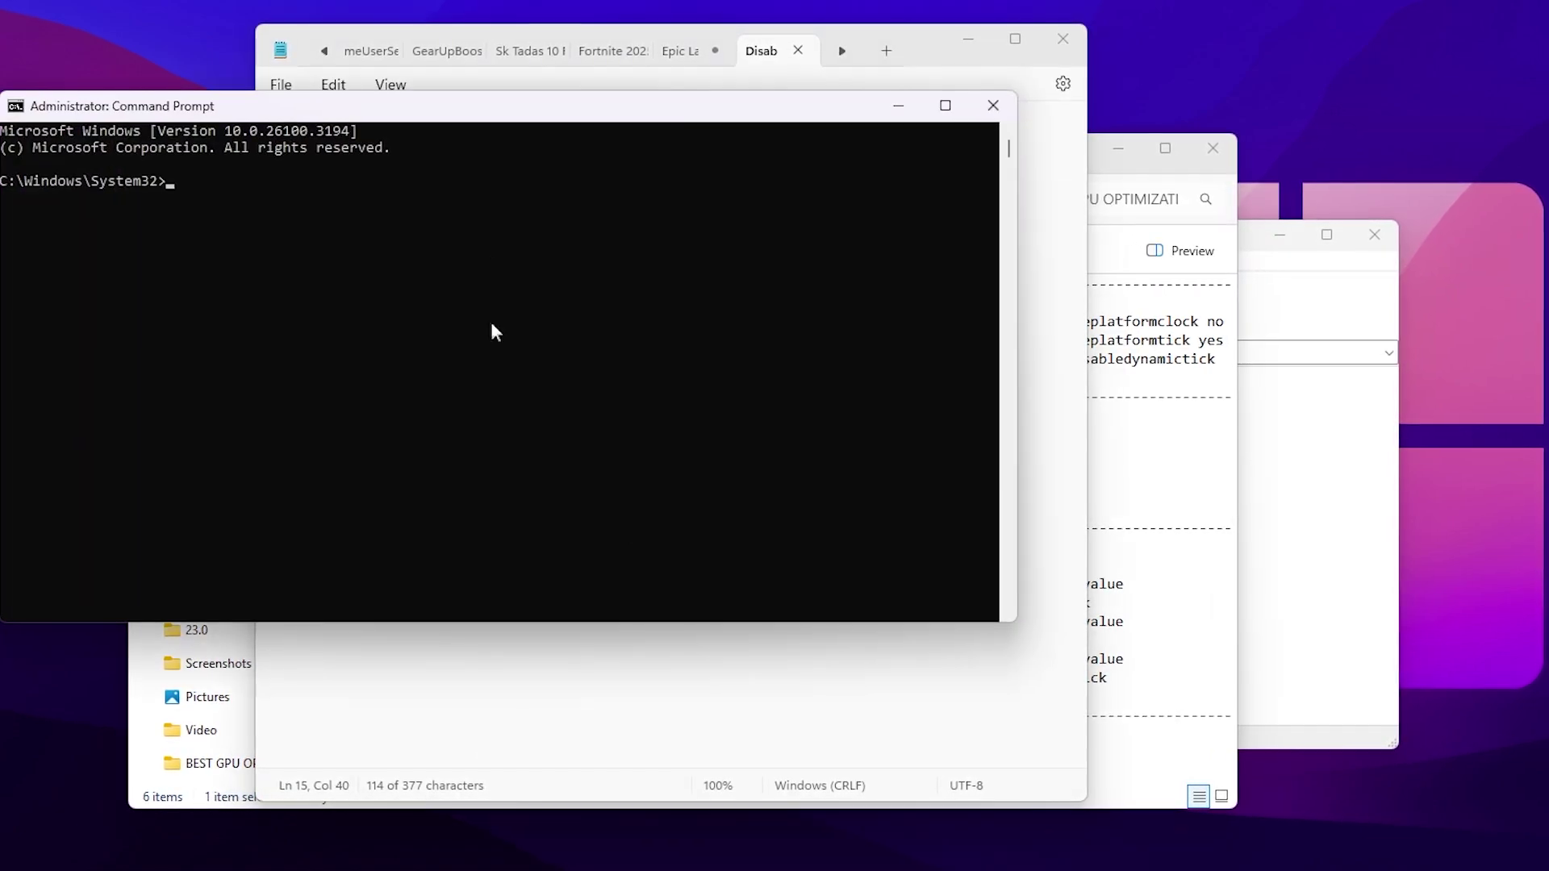
drag(452, 113, 742, 320)
Paste and run the three bcdedit /set commands, then close Command Prompt and the notes
drag(562, 182, 395, 161)
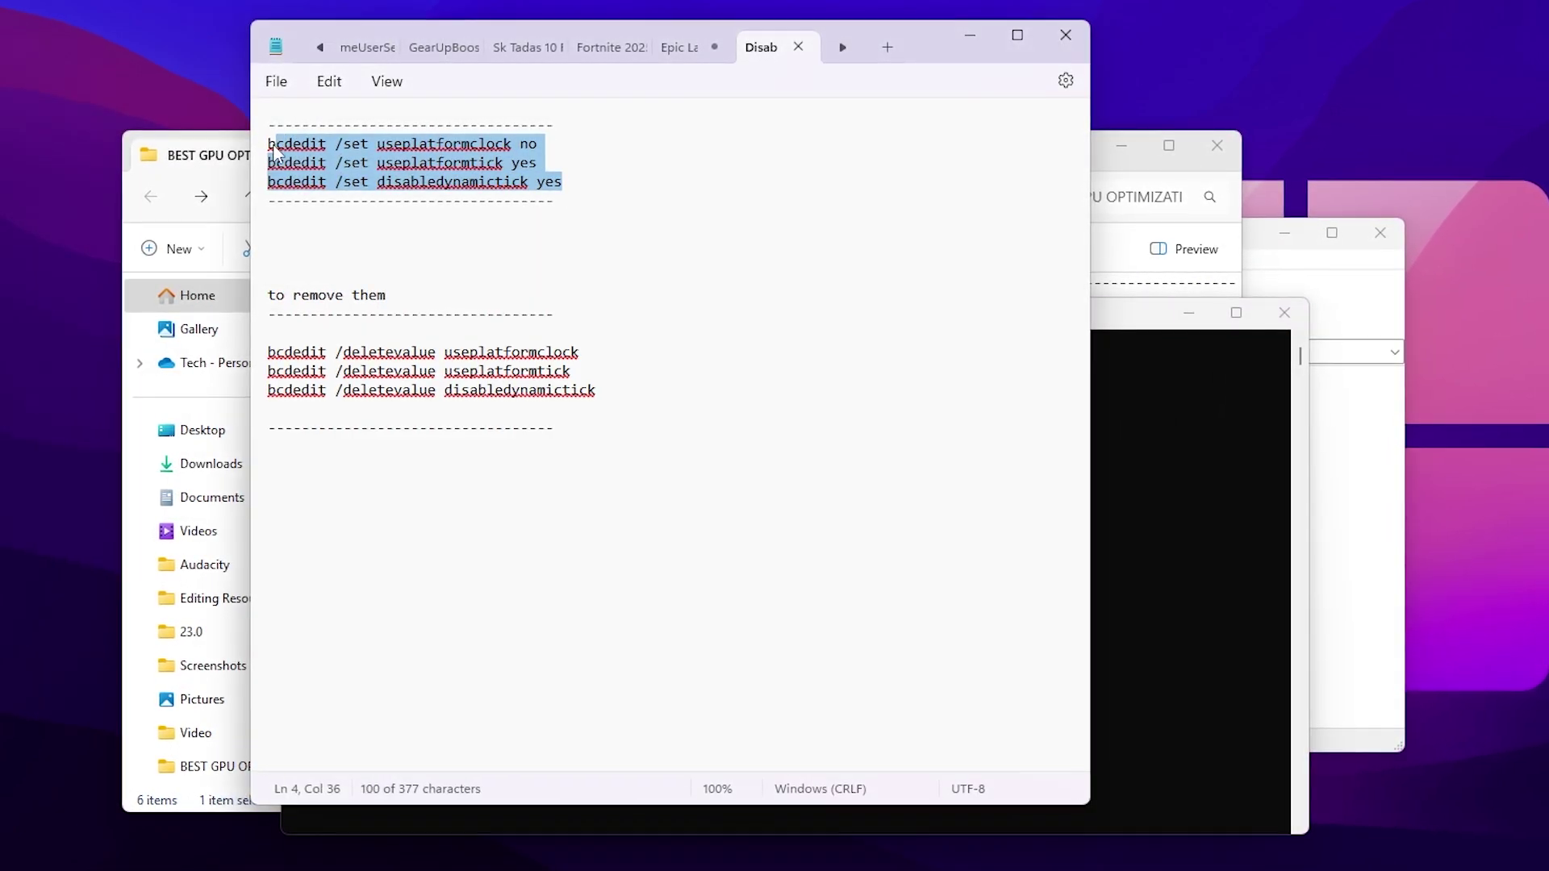
click(1172, 481)
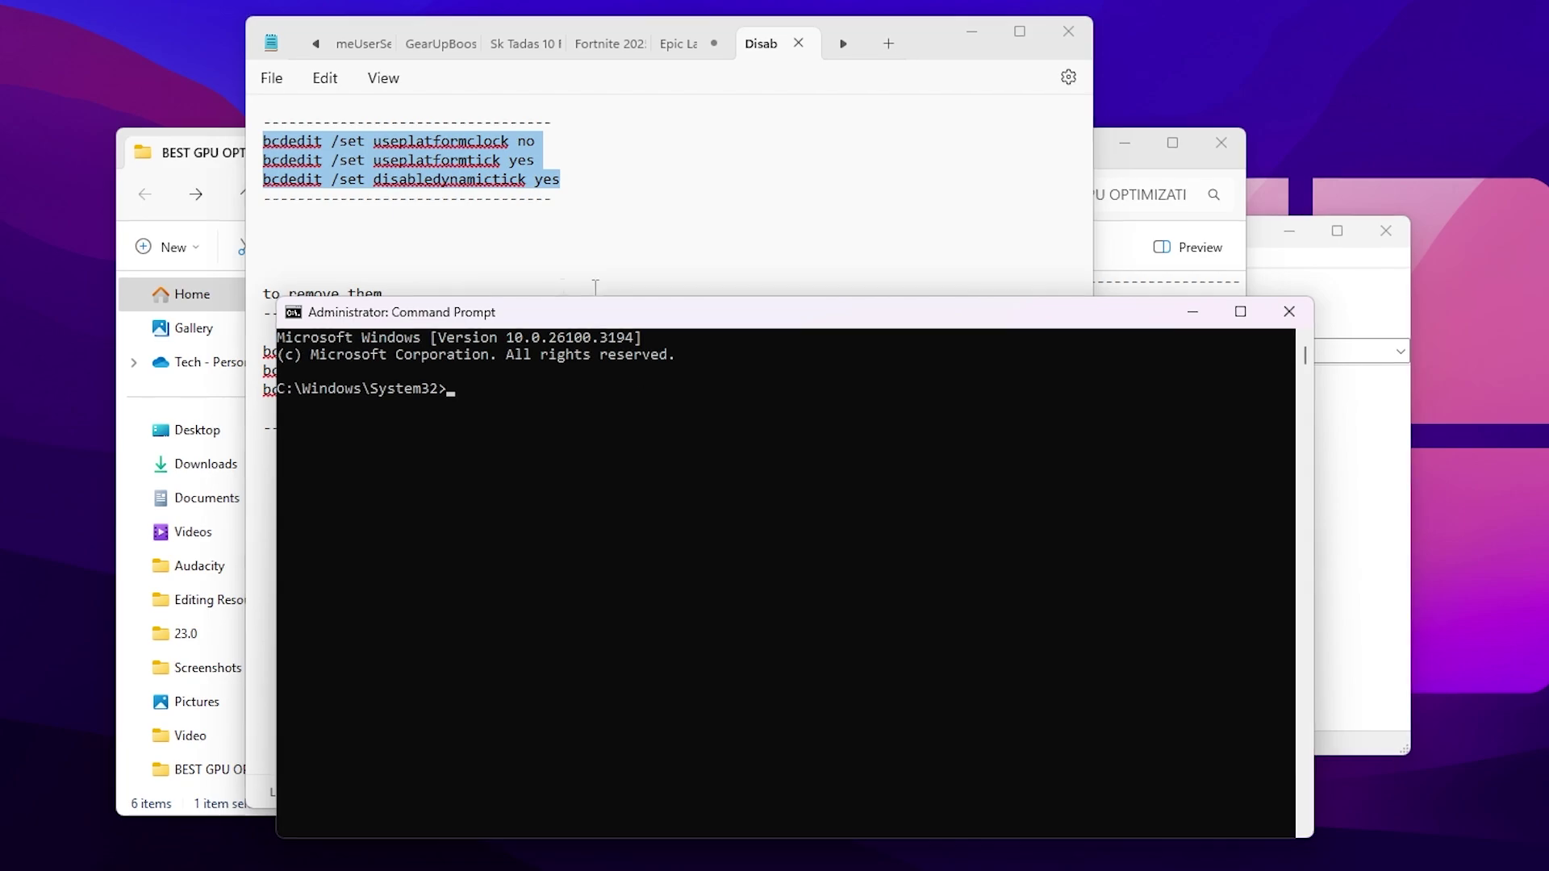
drag(506, 323, 473, 209)
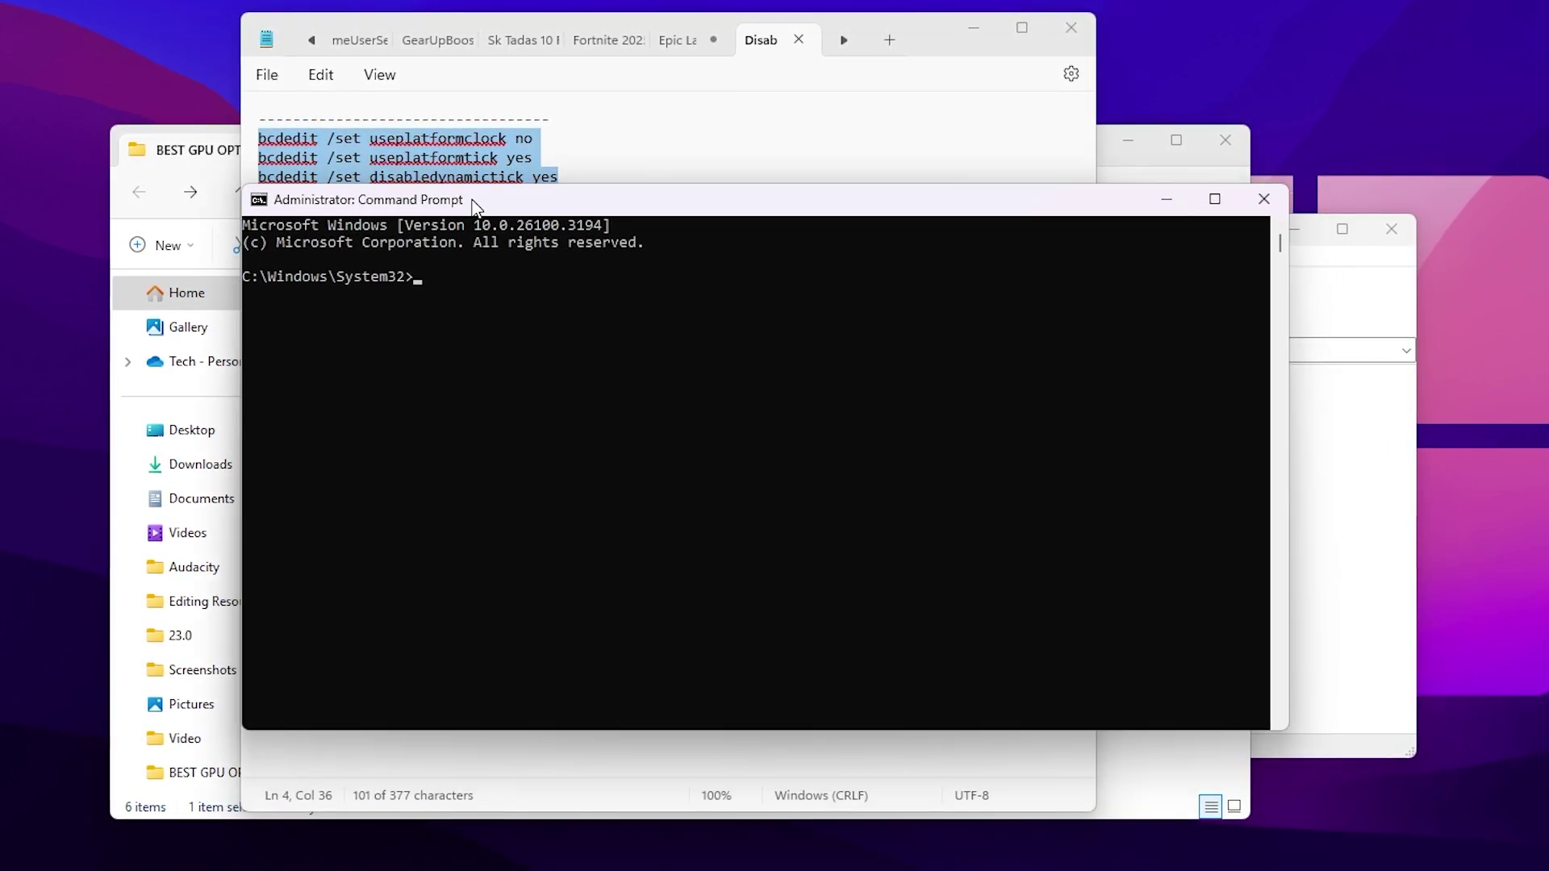
right_click(782, 334)
key(Return)
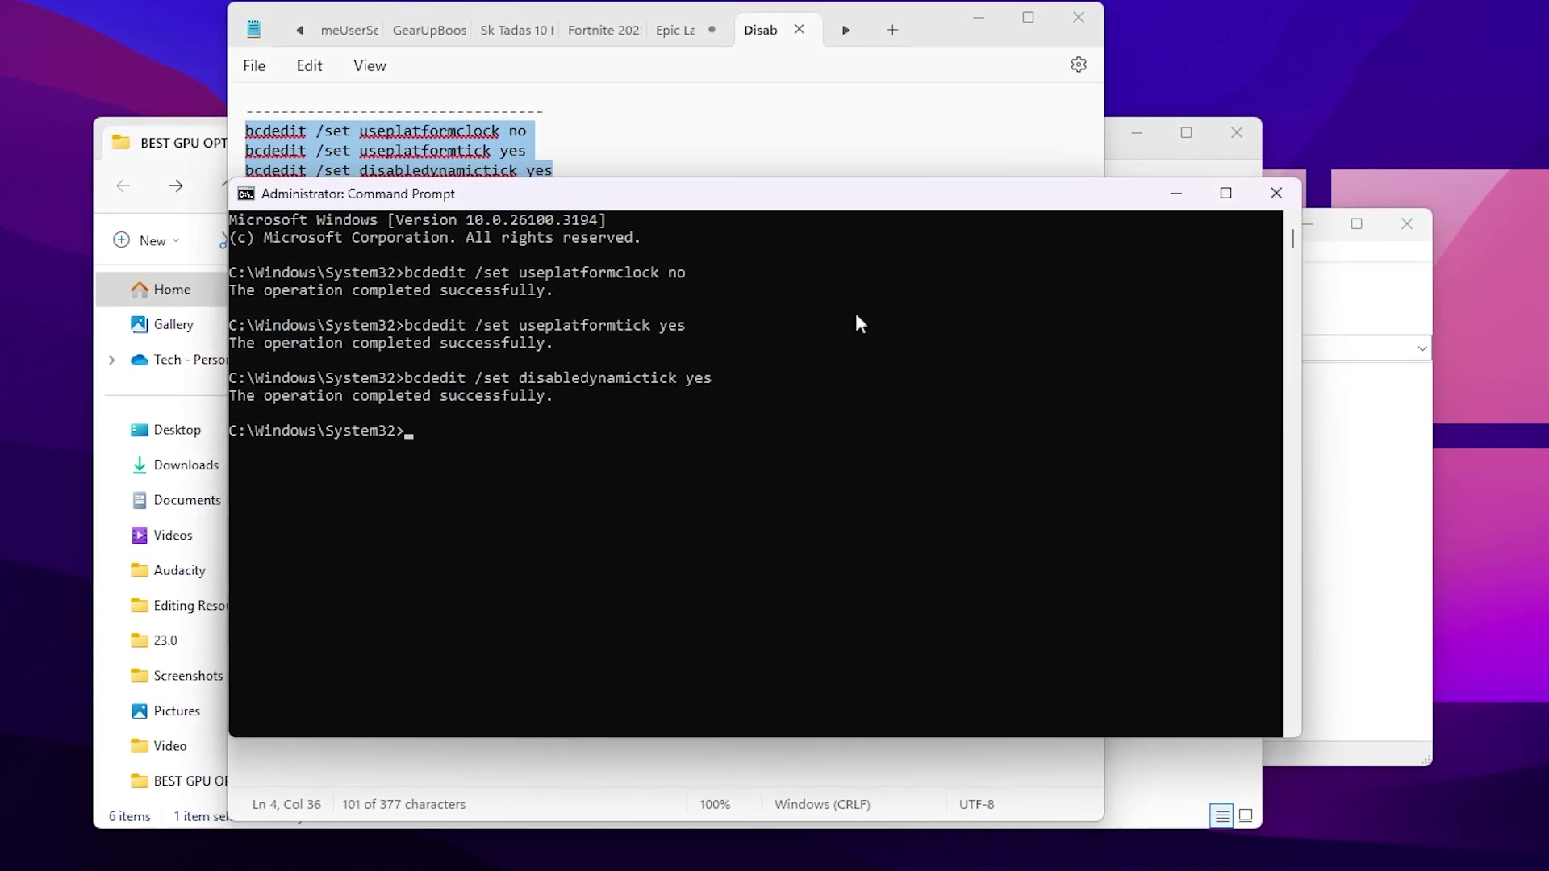
click(1273, 193)
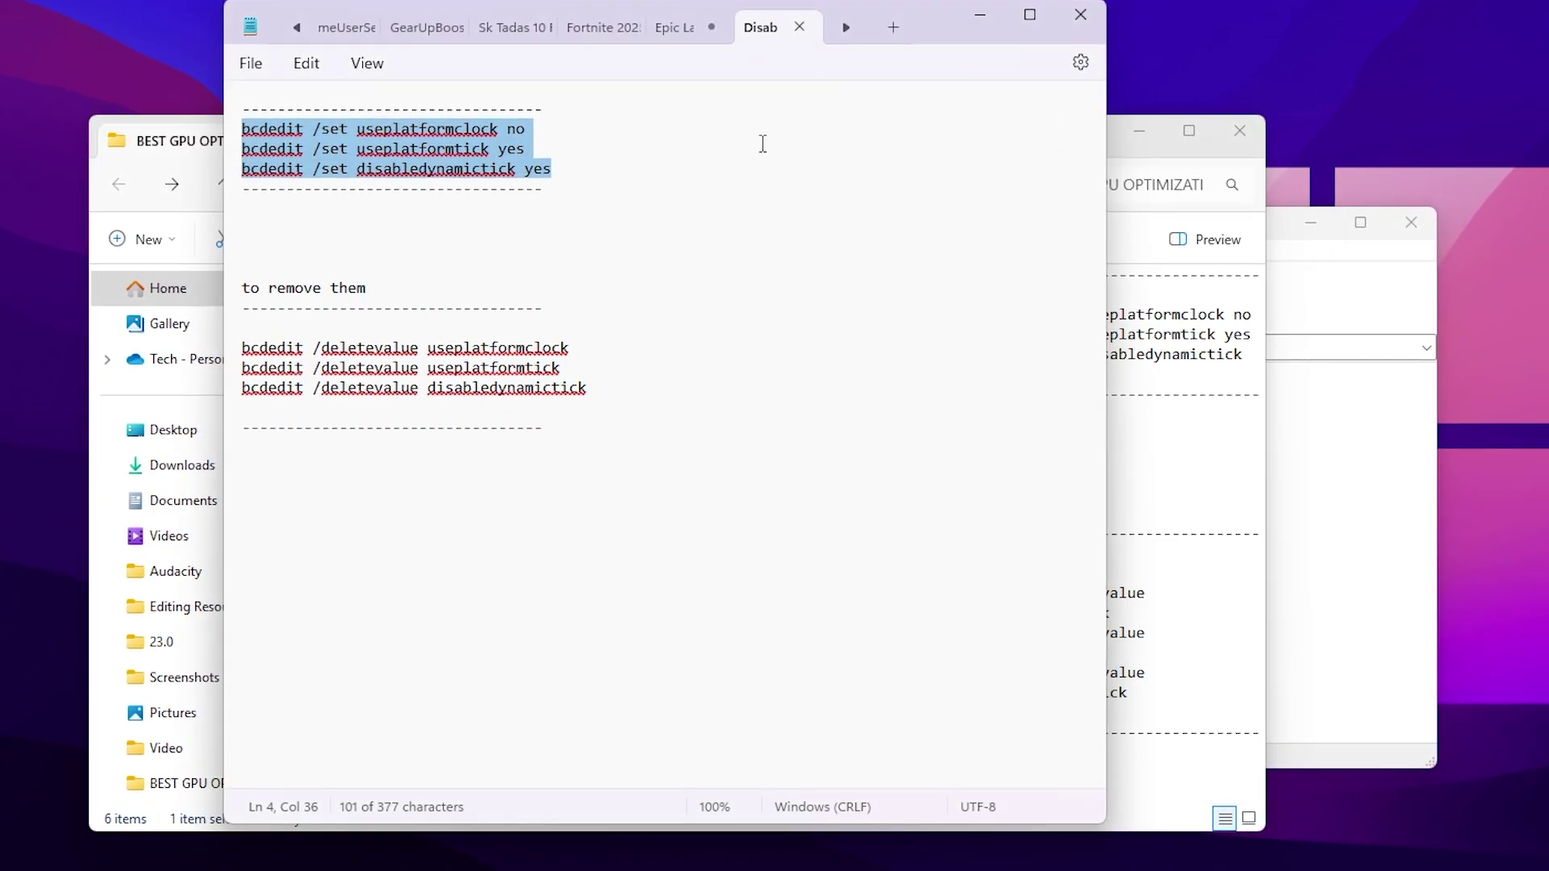
key(alt+F4)
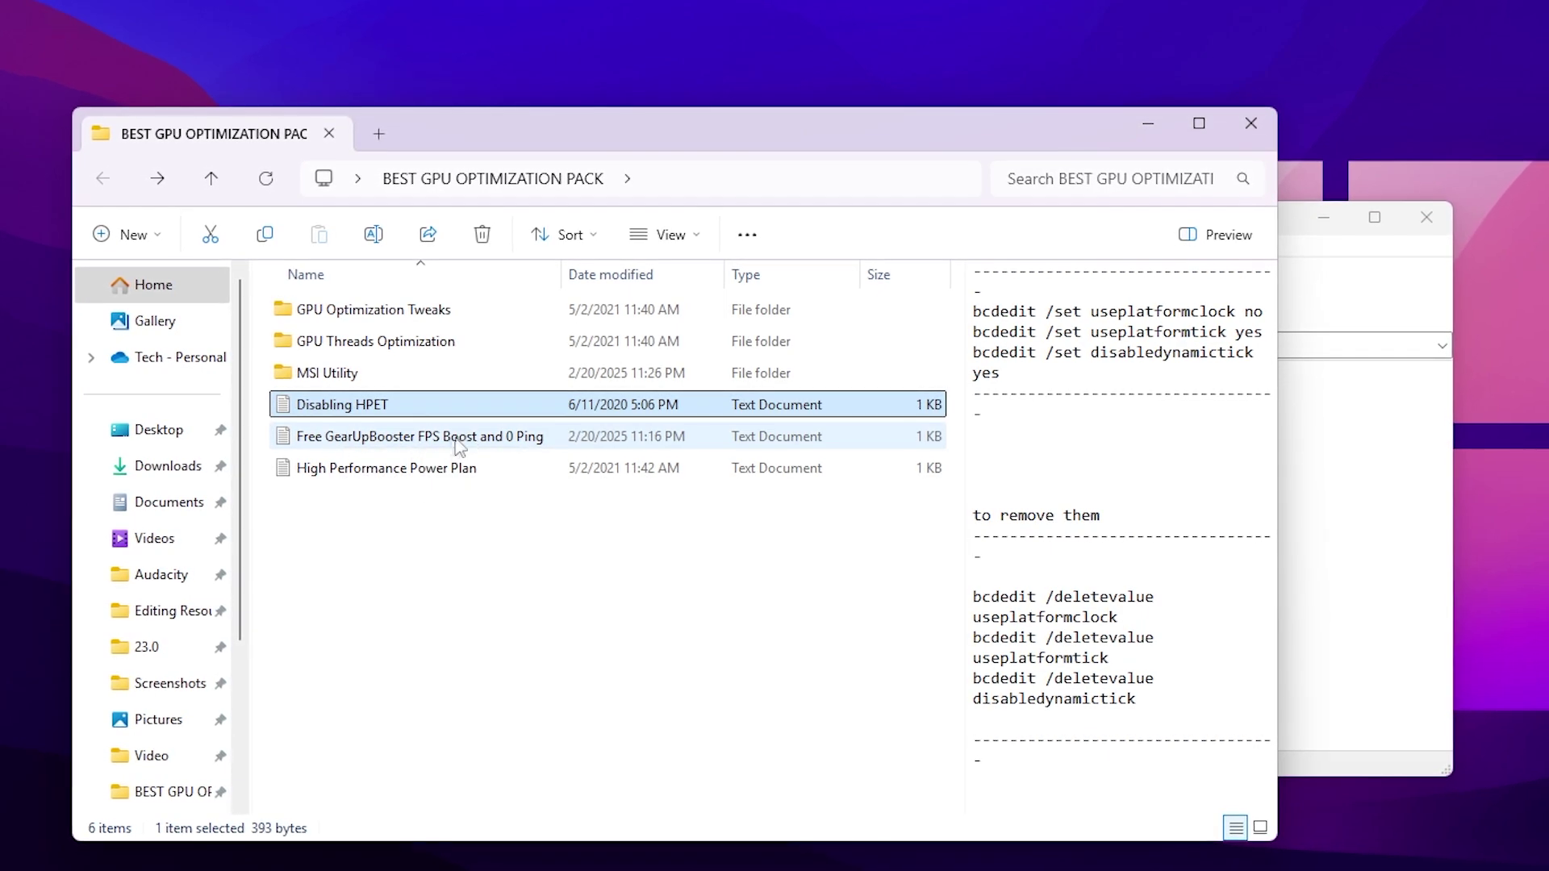
Copy the download link from the Free GearUpBooster FPS Boost and 0 Ping notes
double_click(388, 436)
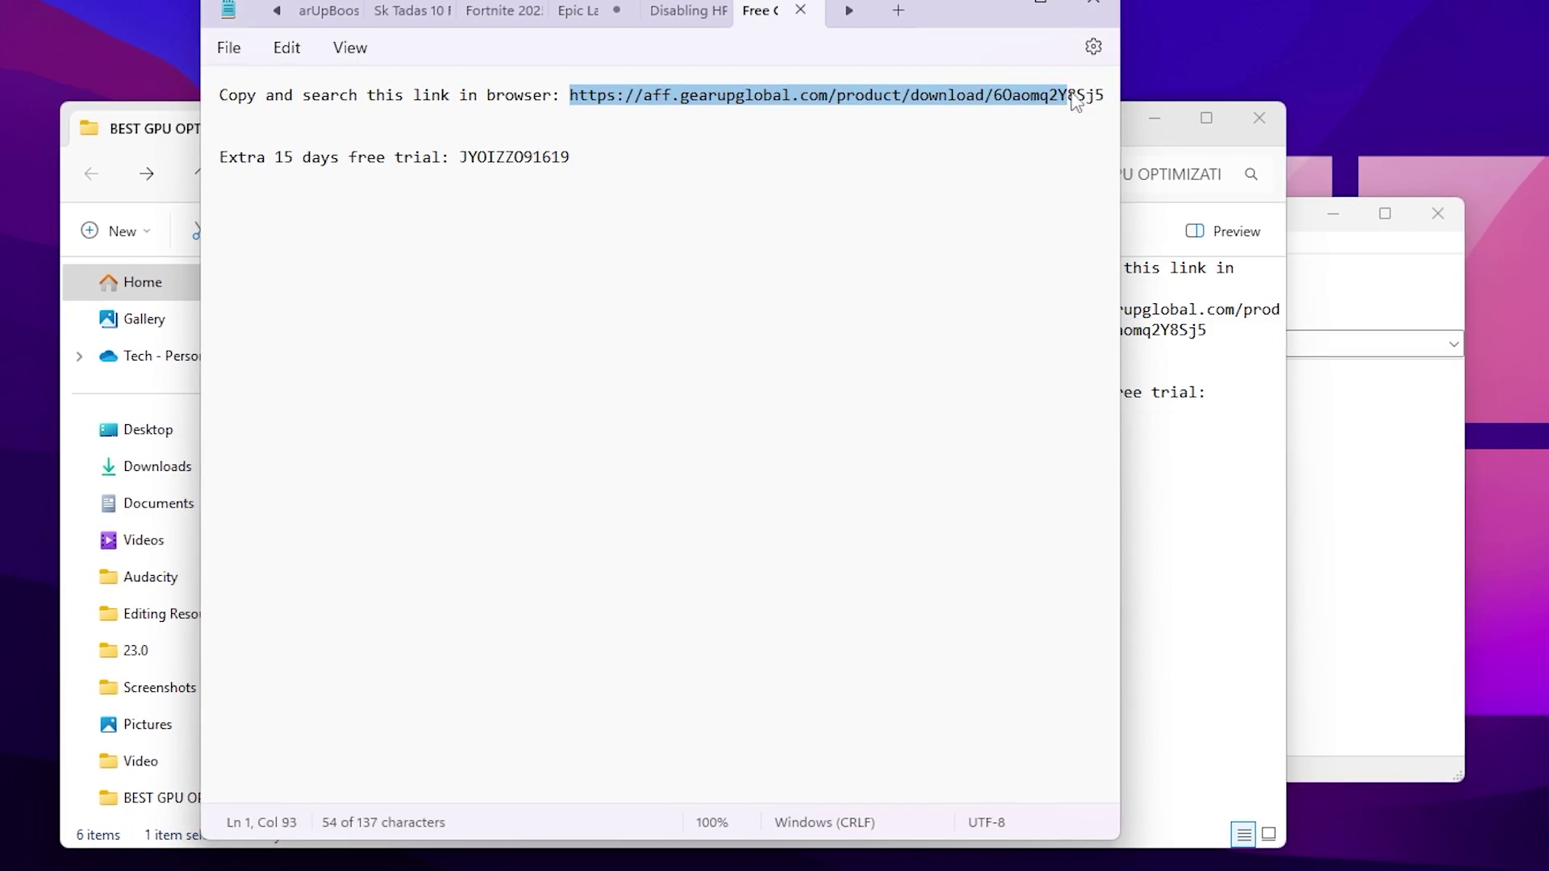
right_click(691, 95)
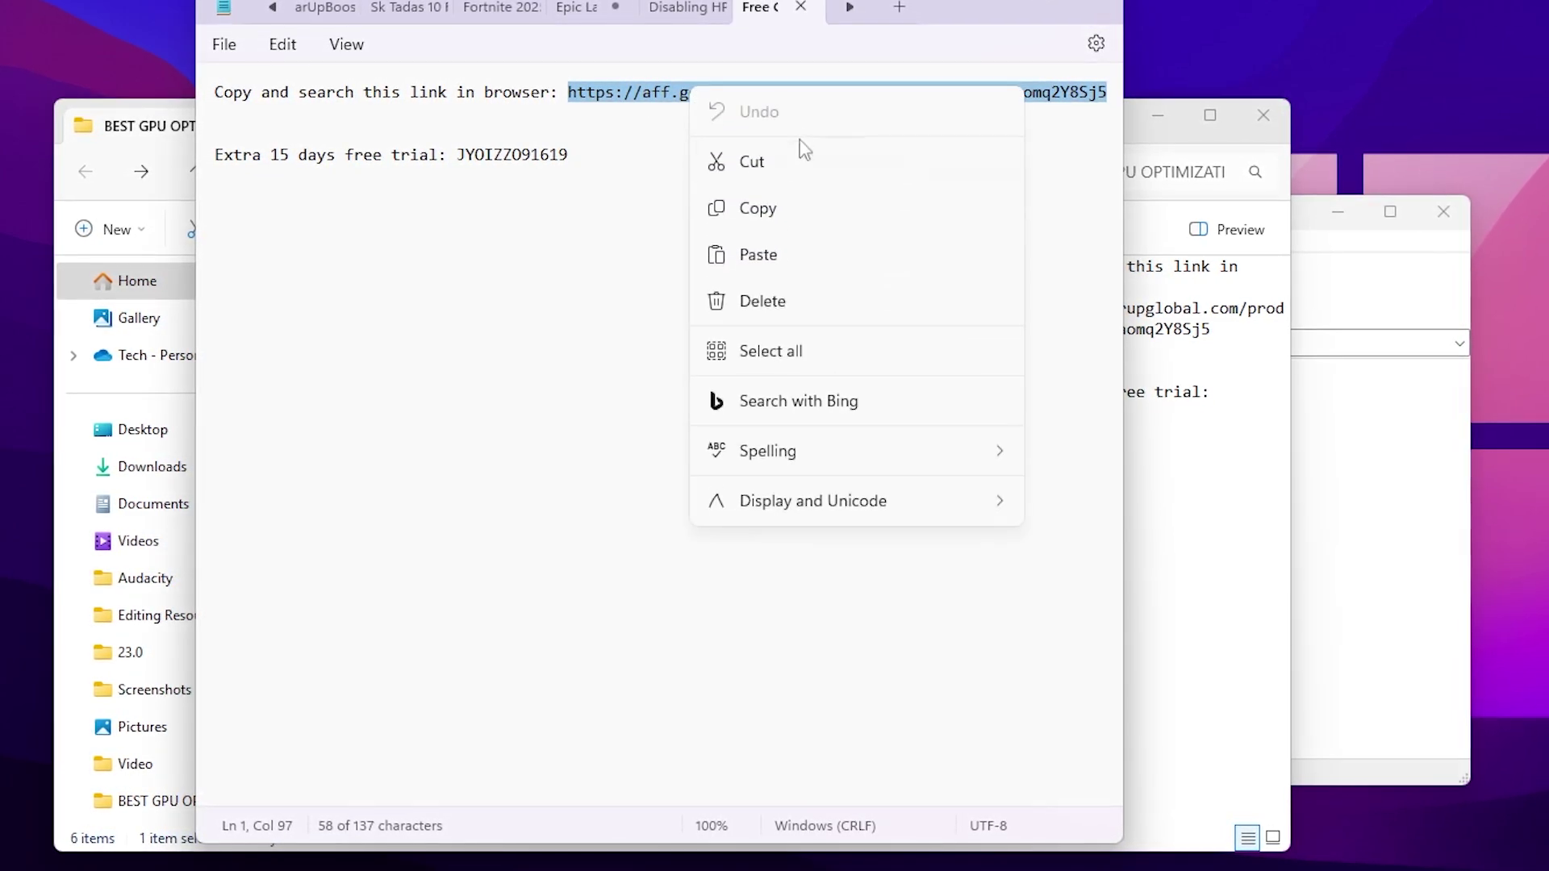
click(743, 207)
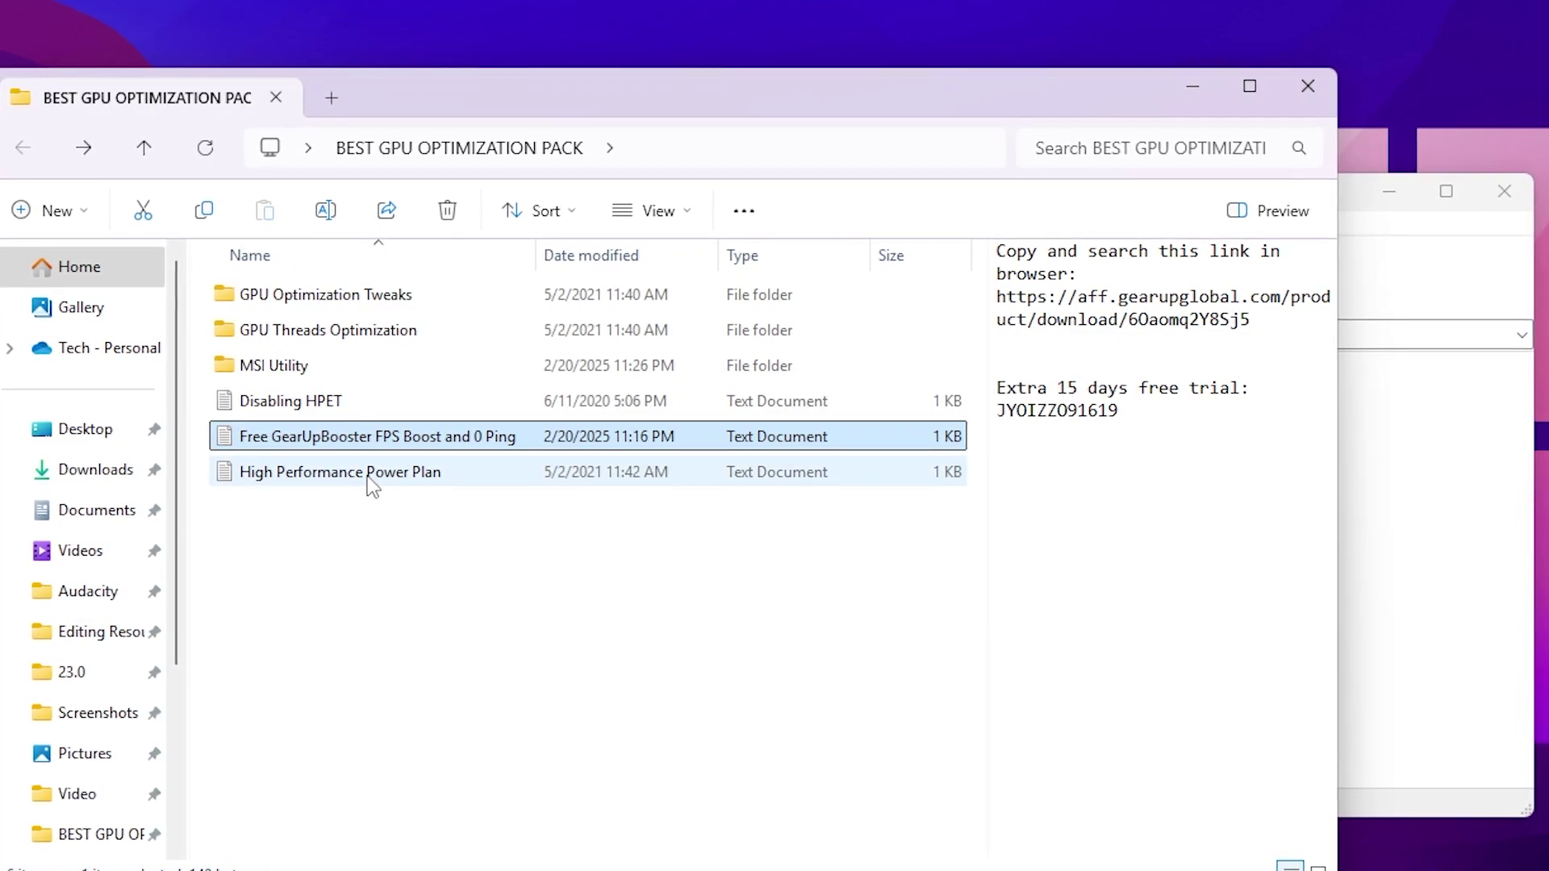
Run the powercfg -duplicatescheme line from the High Performance Power Plan note in an admin Command Prompt
double_click(325, 484)
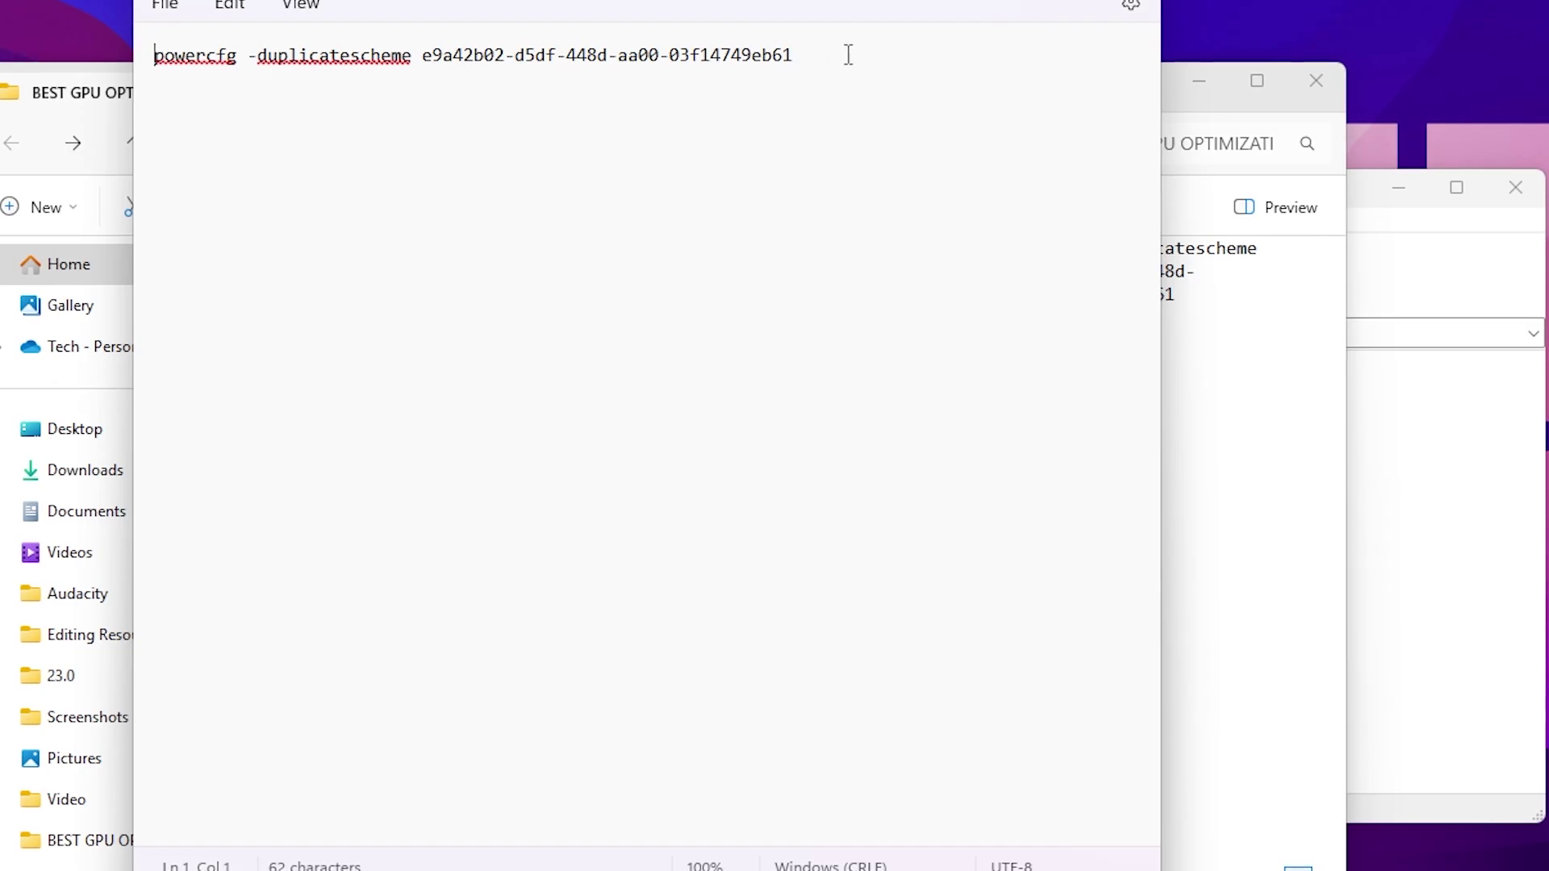
key(ctrl+a)
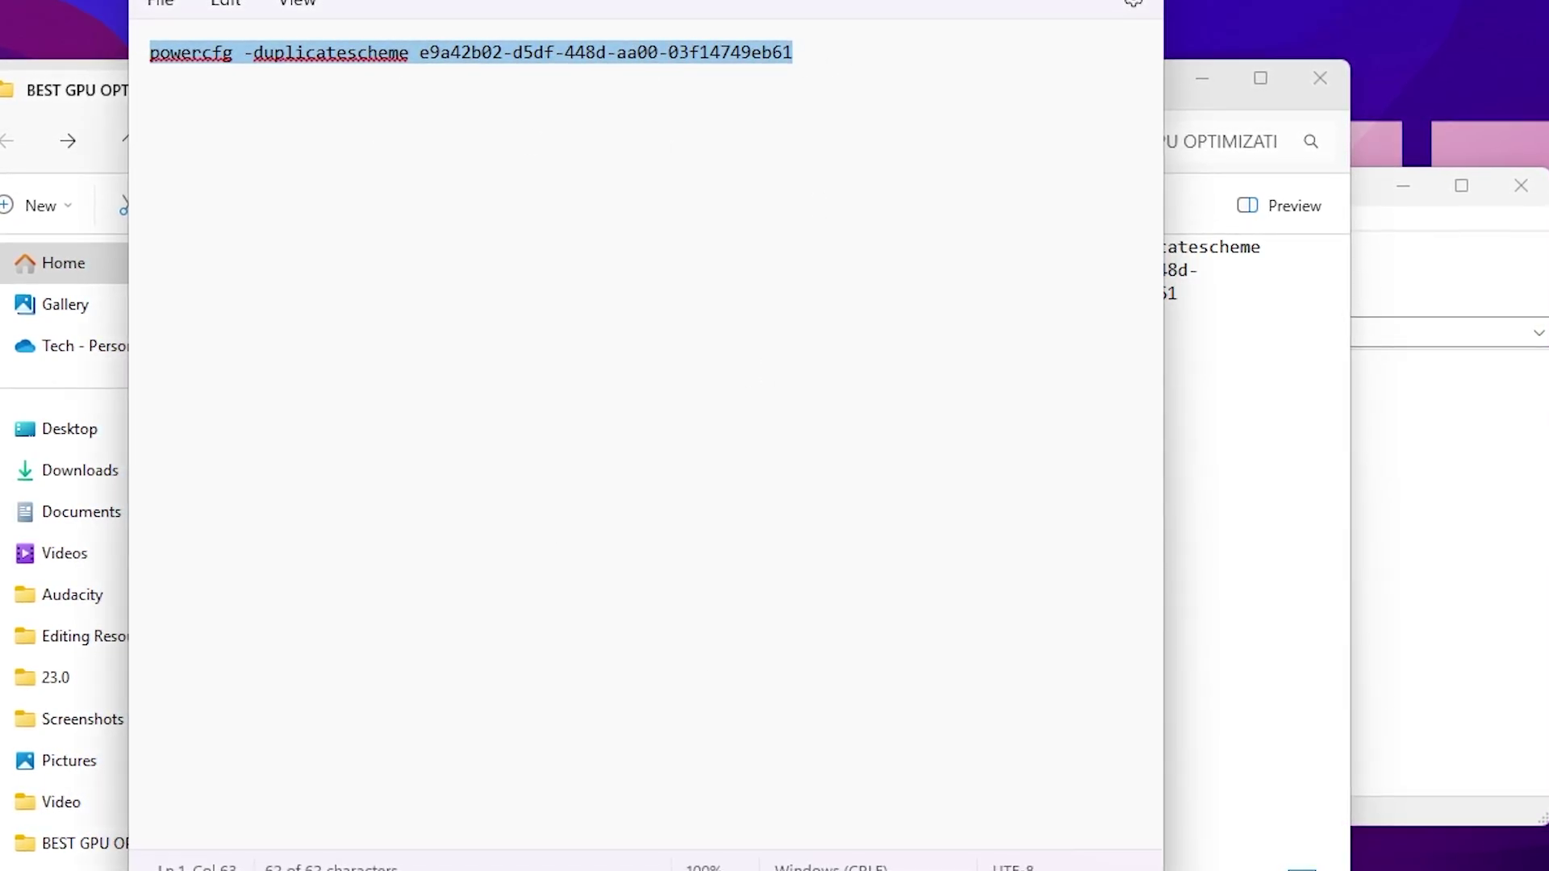
key(super)
text(cmd)
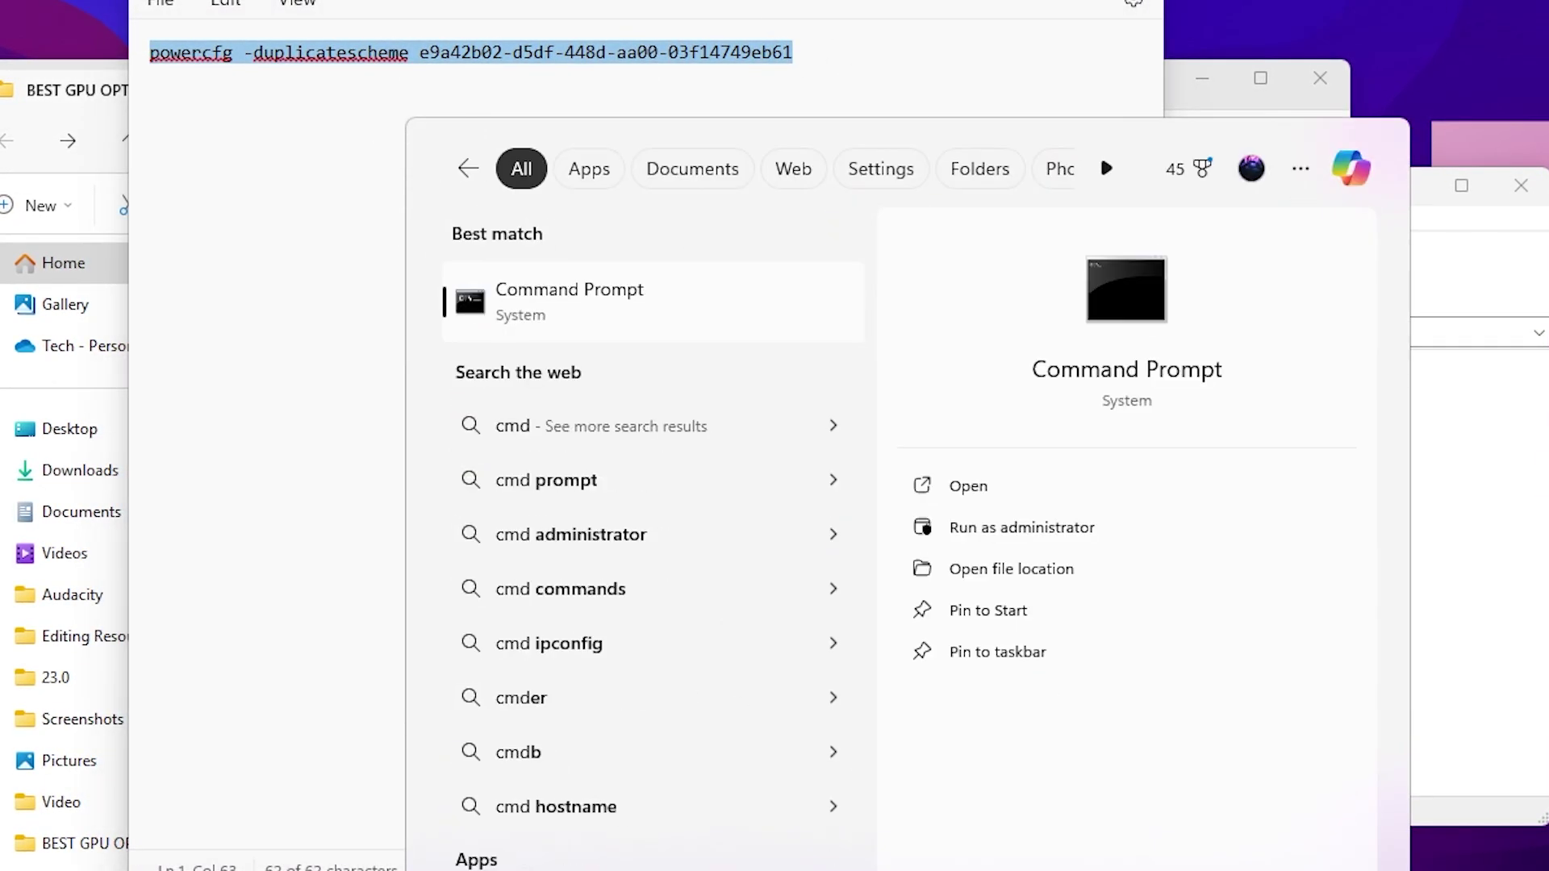
click(985, 533)
click(701, 626)
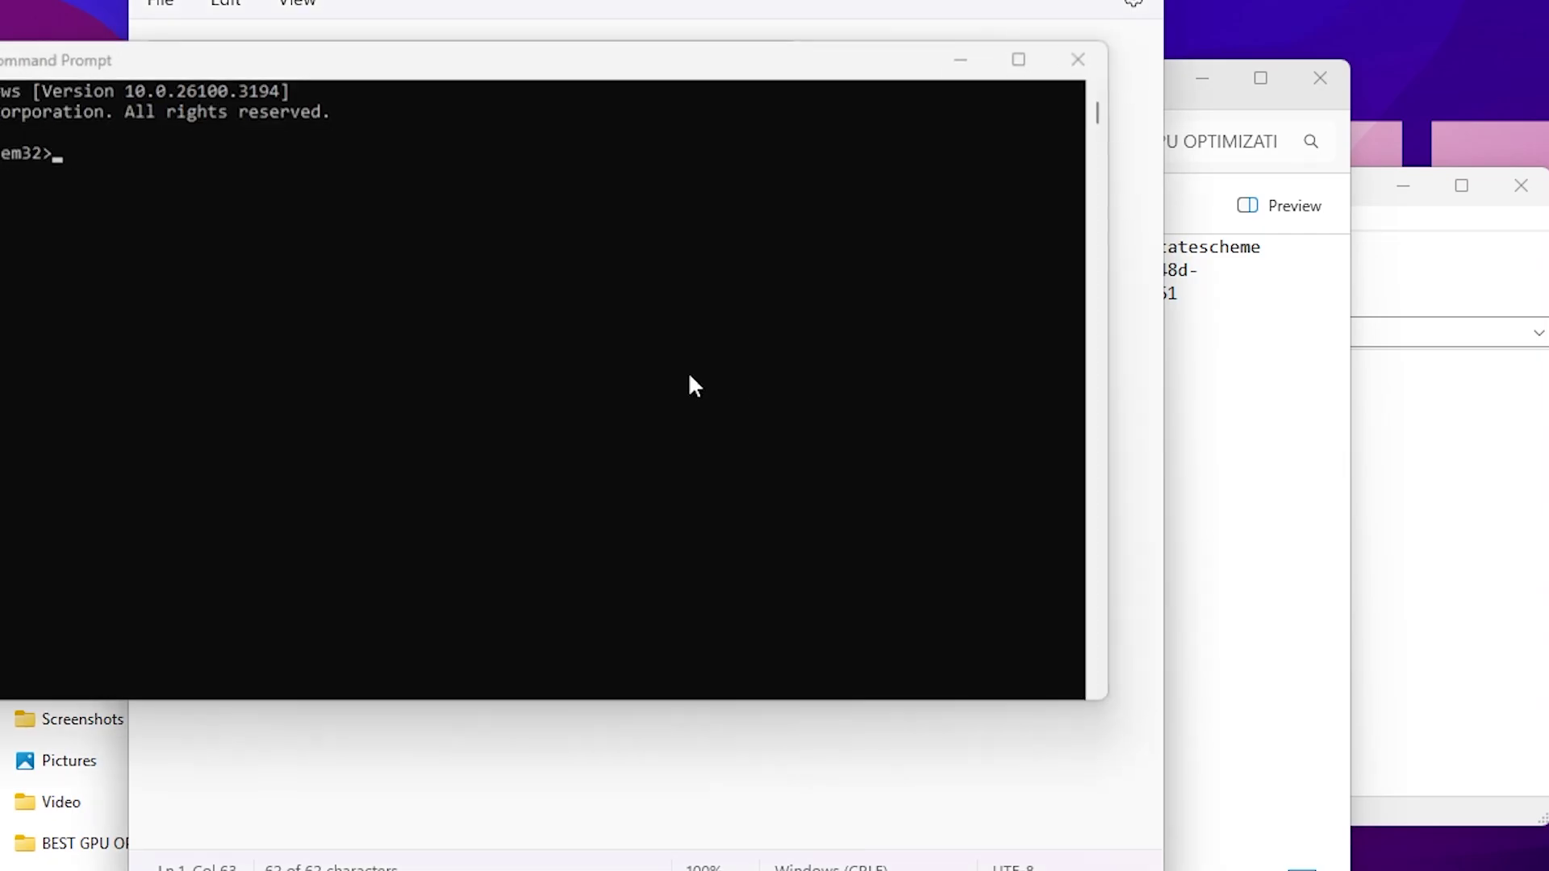
drag(270, 61, 534, 62)
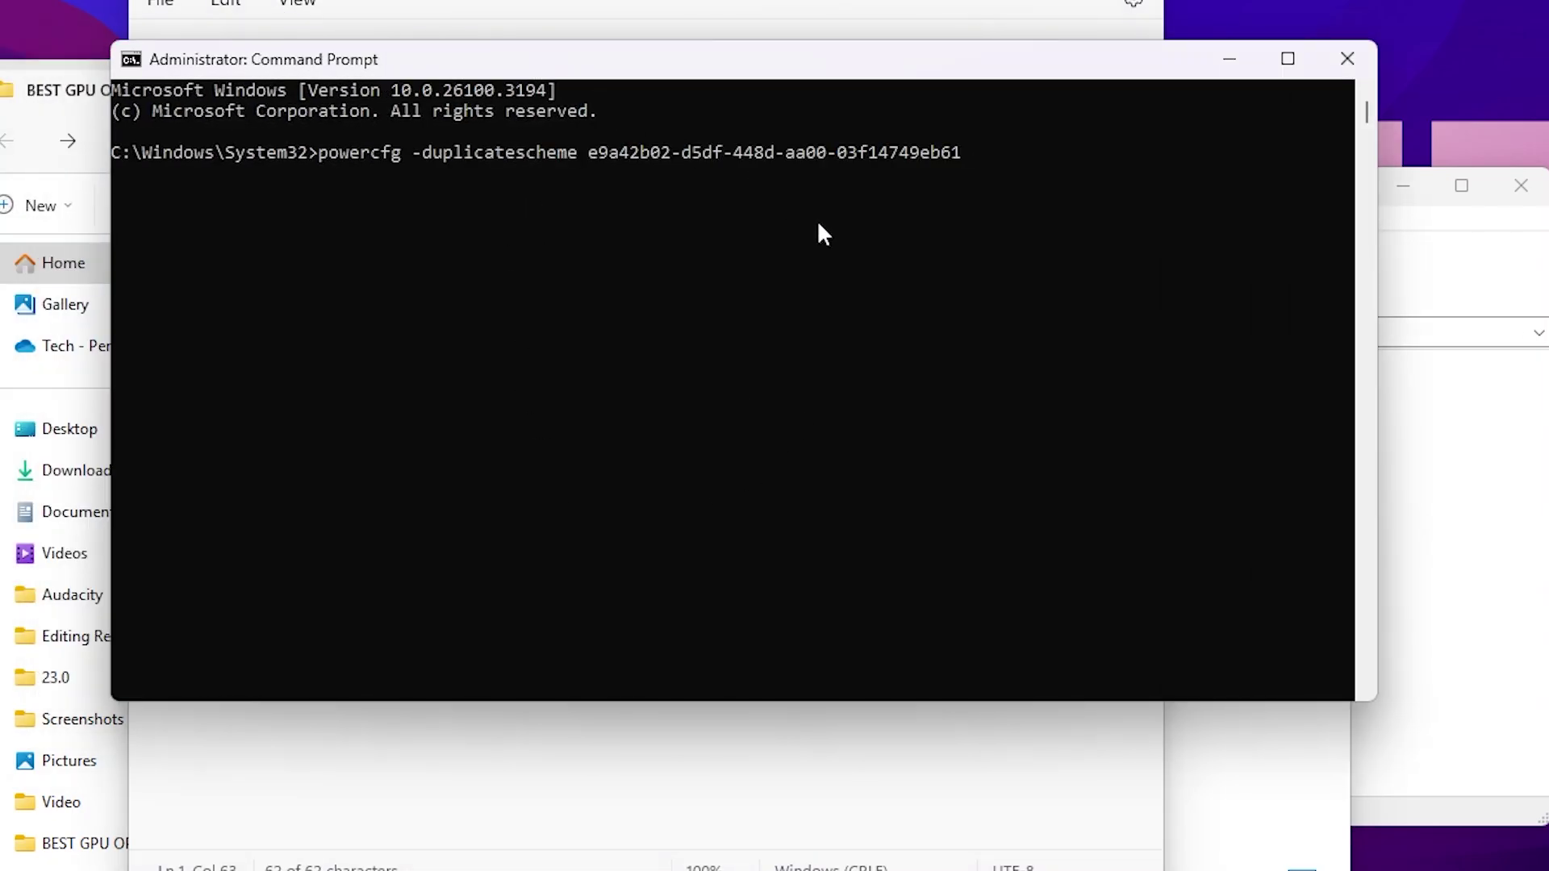
key(Return)
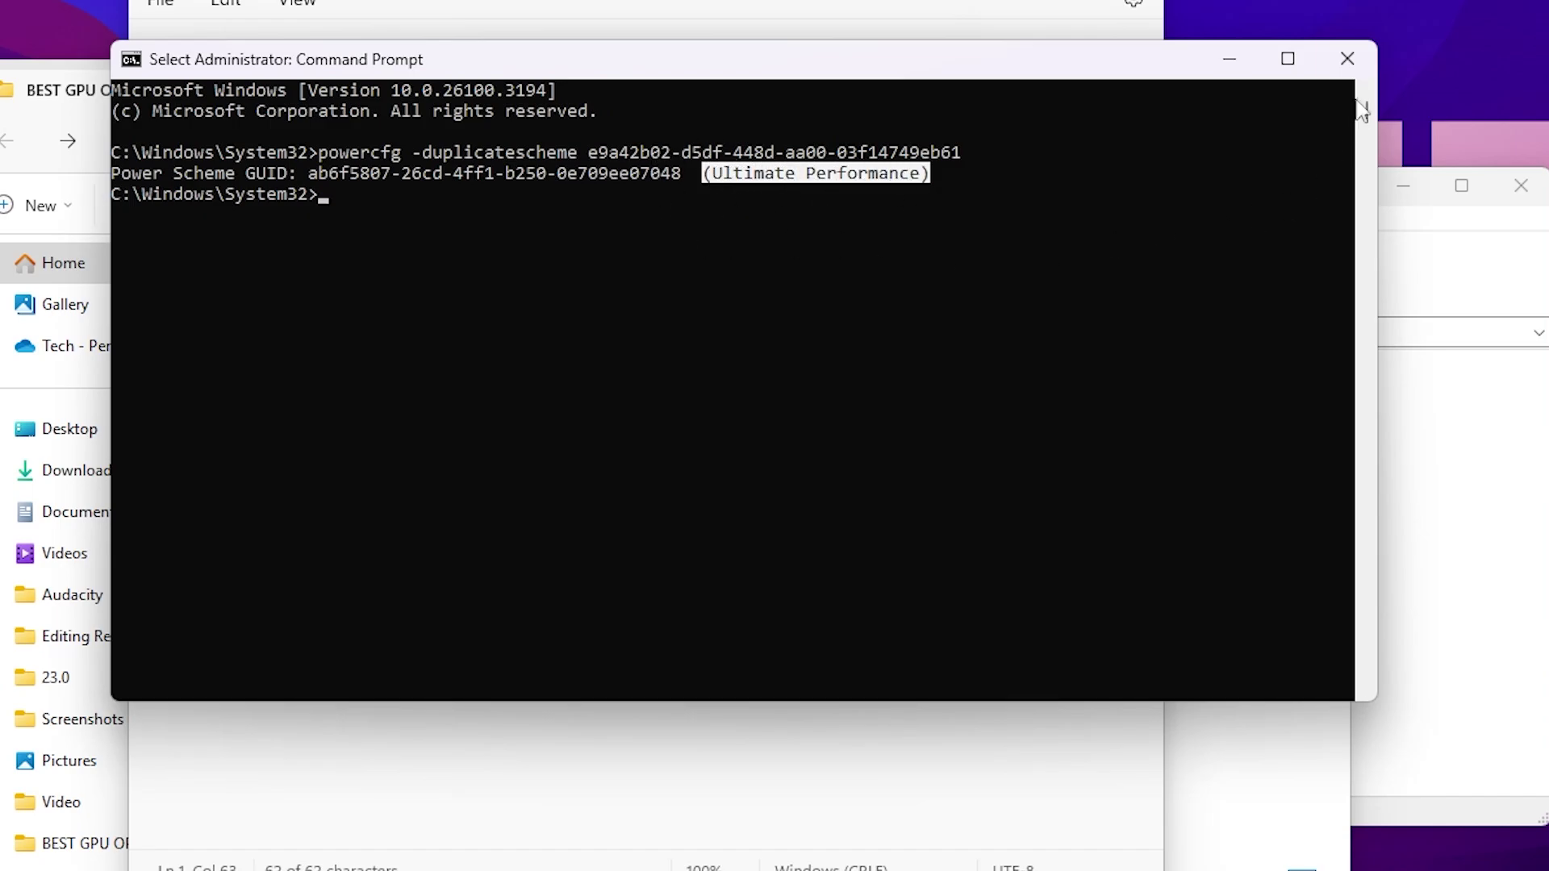
click(1364, 70)
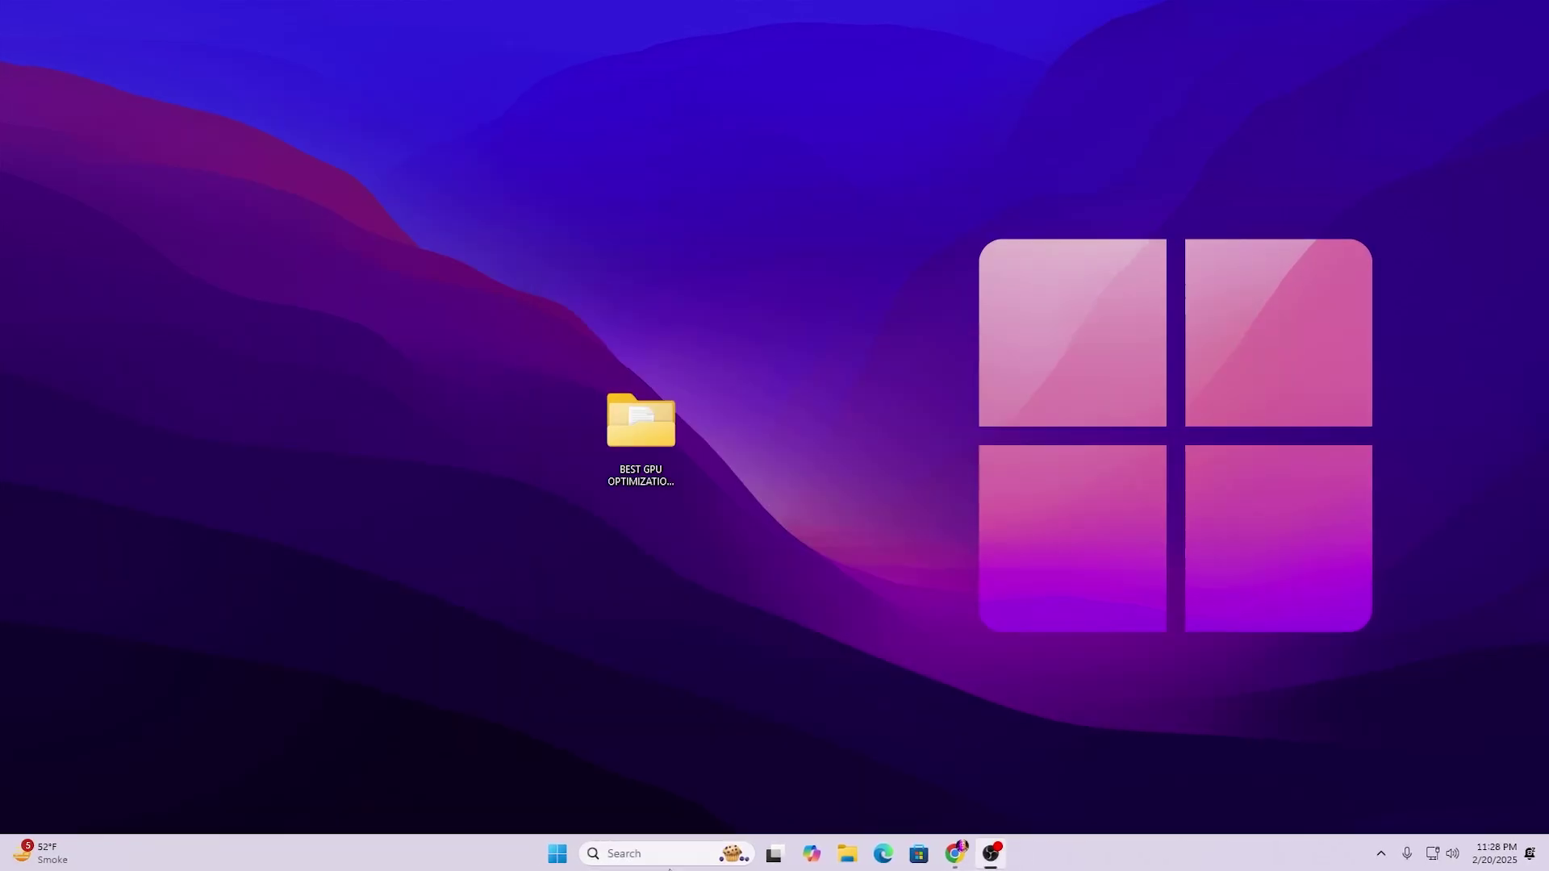
Search 'power' and open the Choose a power plan settings
click(633, 855)
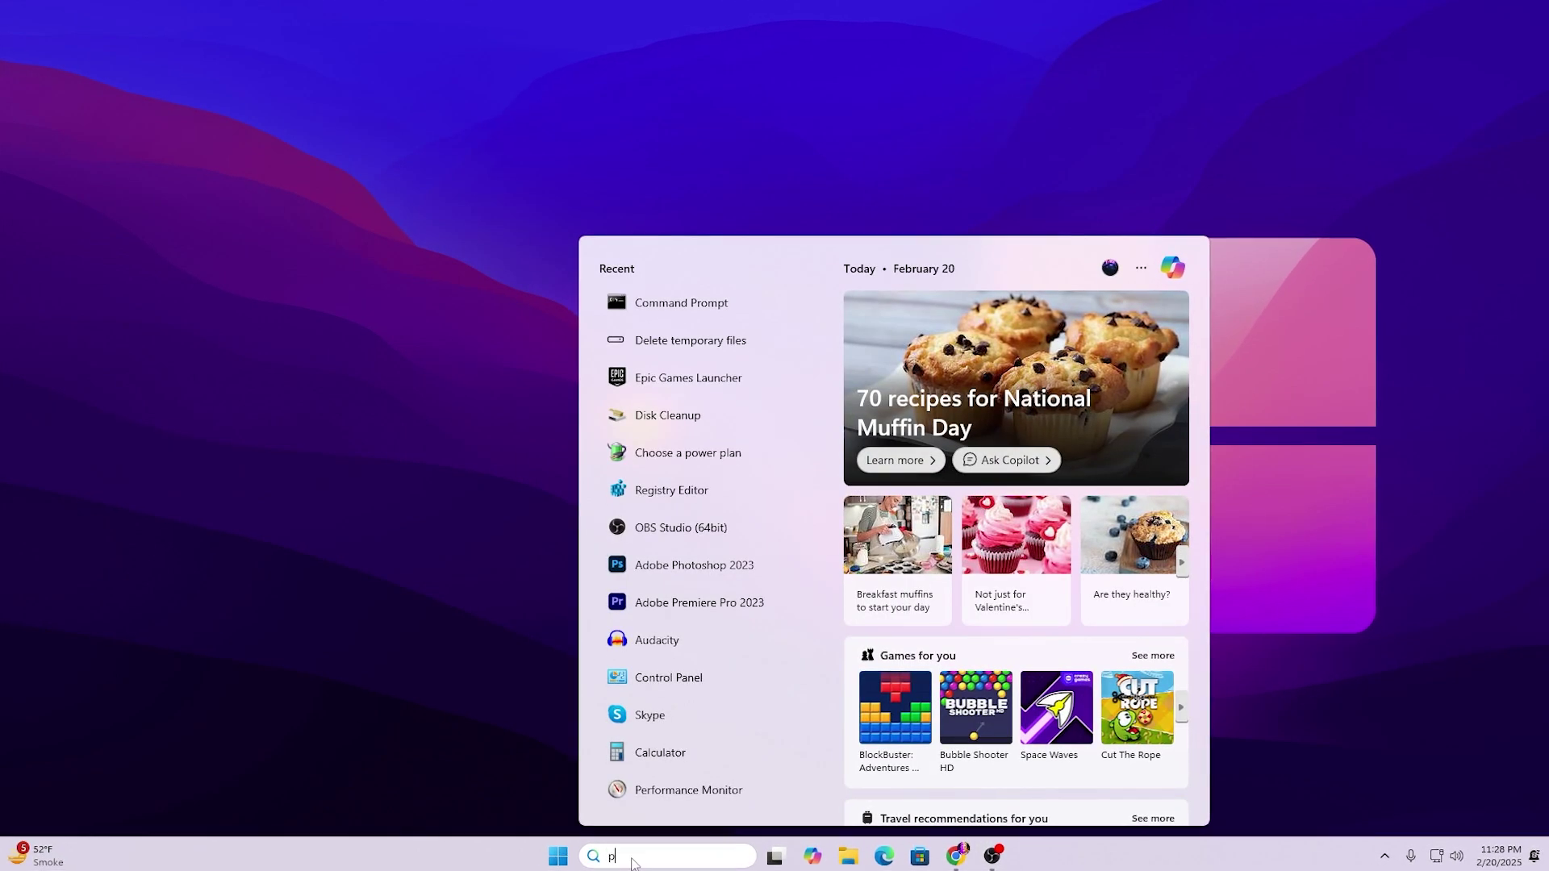
text(power)
click(678, 370)
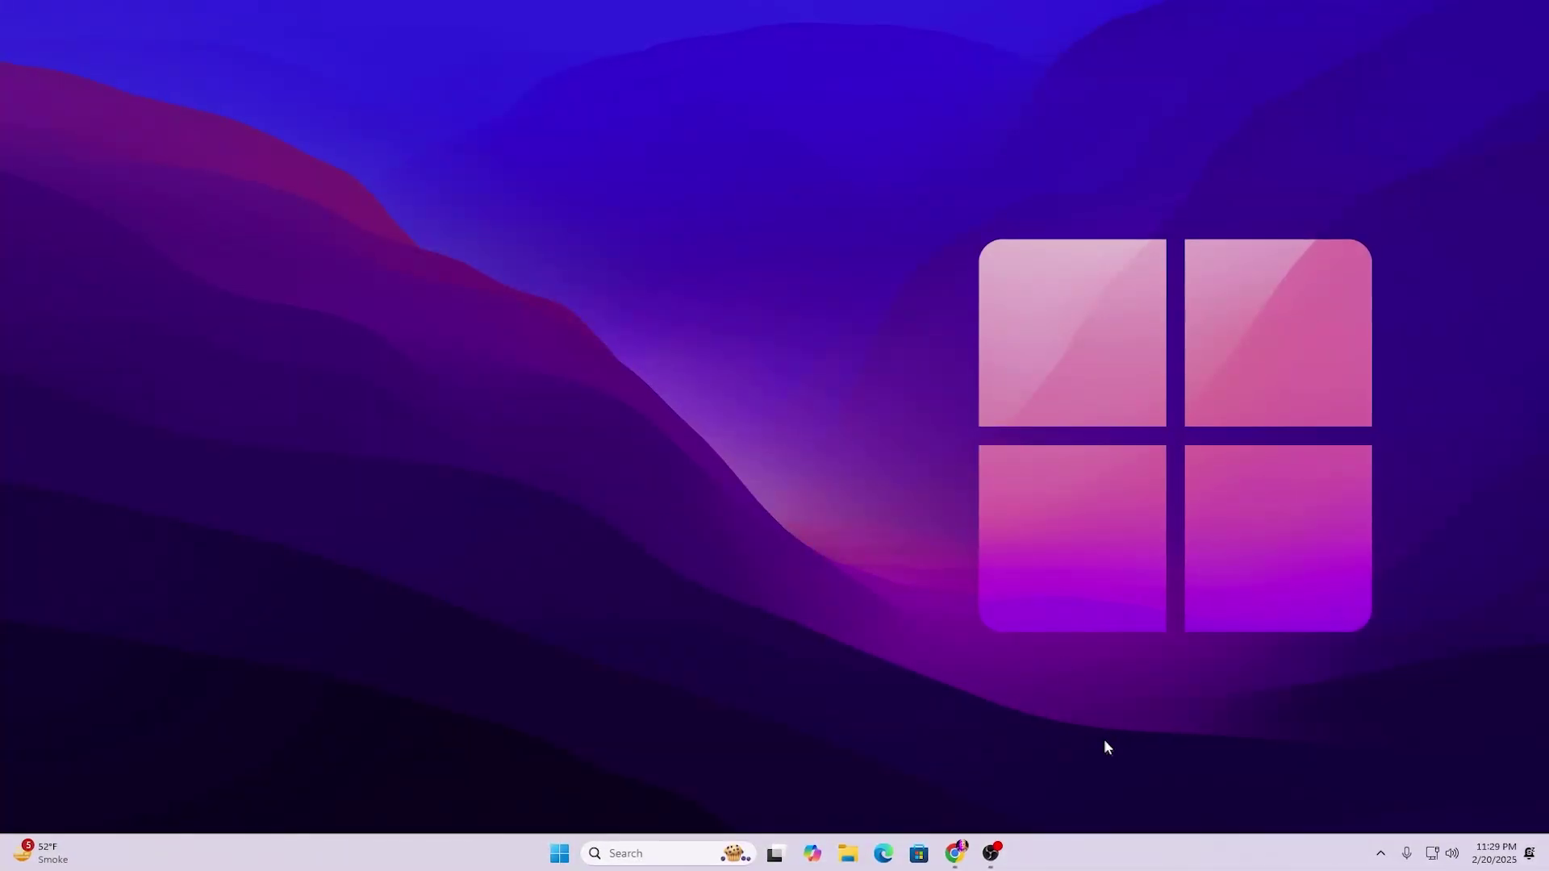
Open Task Manager from the taskbar and go to its Services list
right_click(1123, 853)
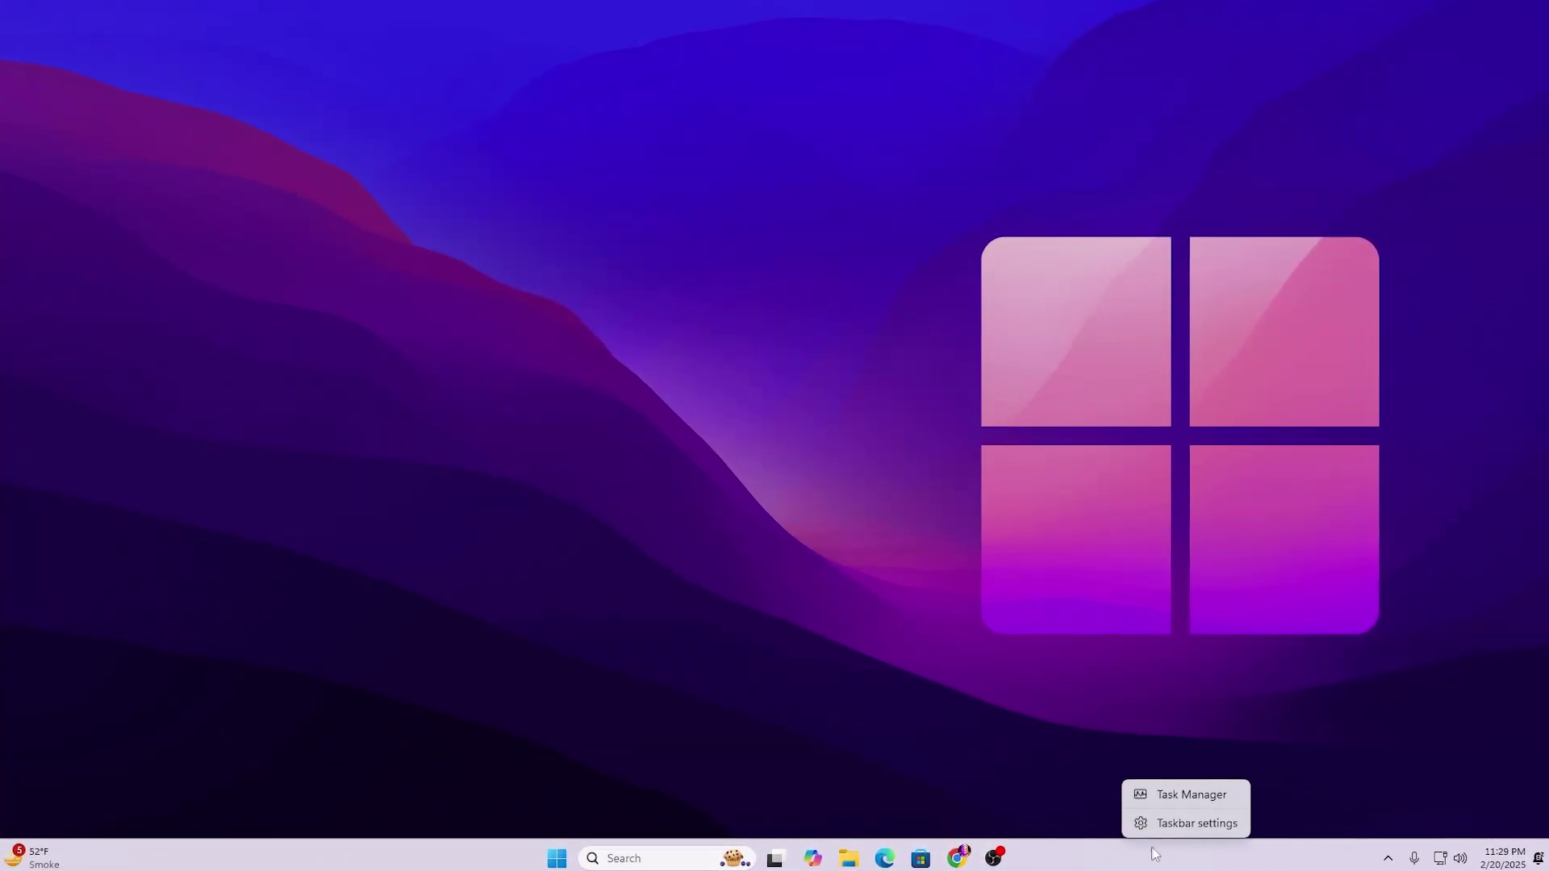
click(1180, 798)
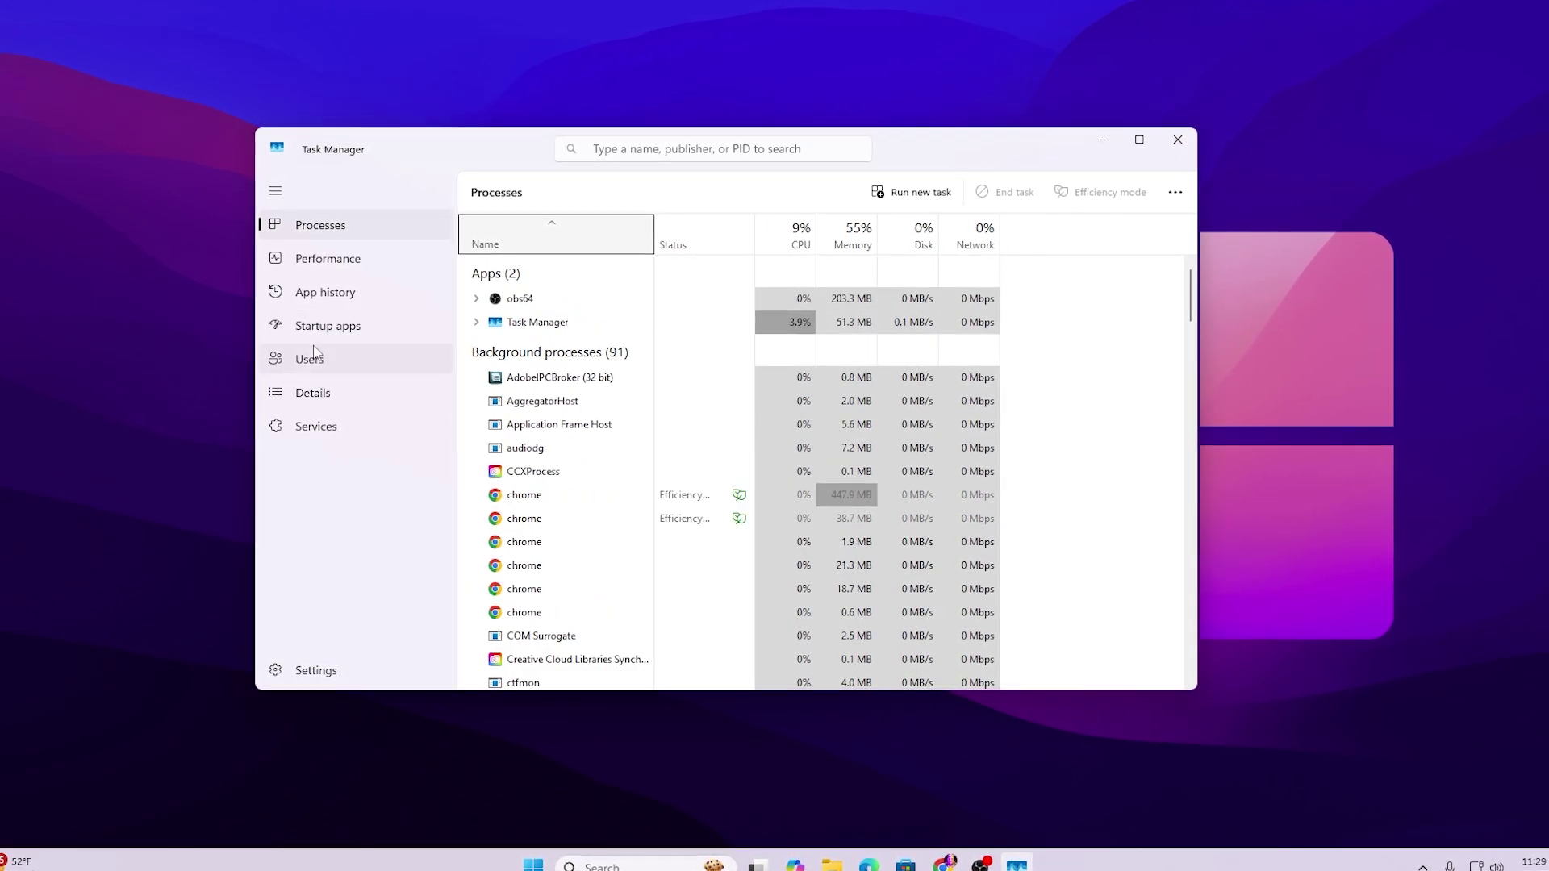
click(334, 329)
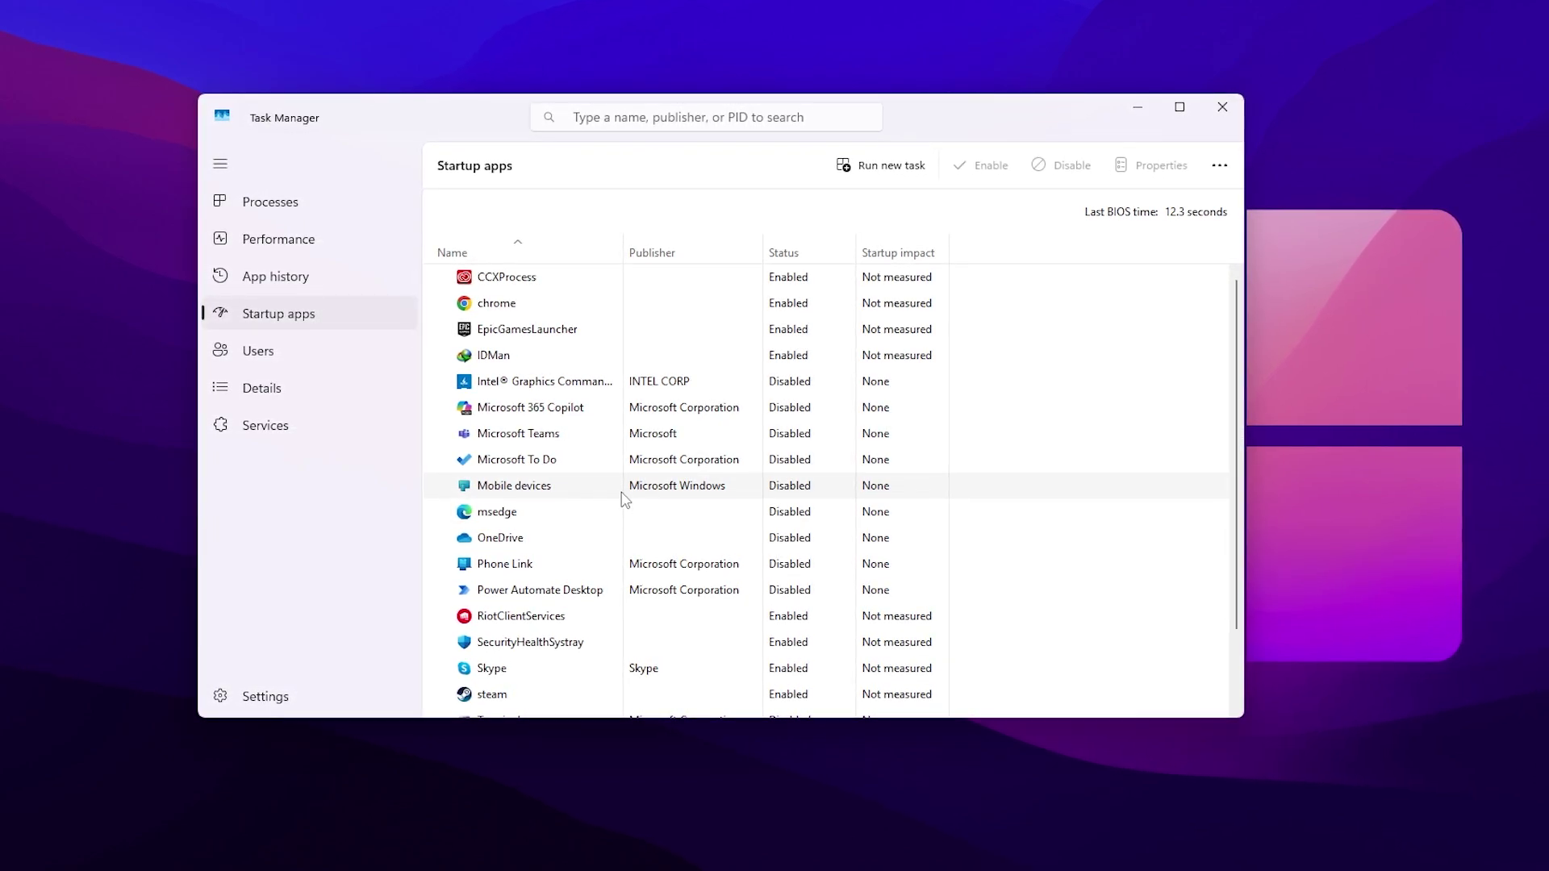
click(283, 428)
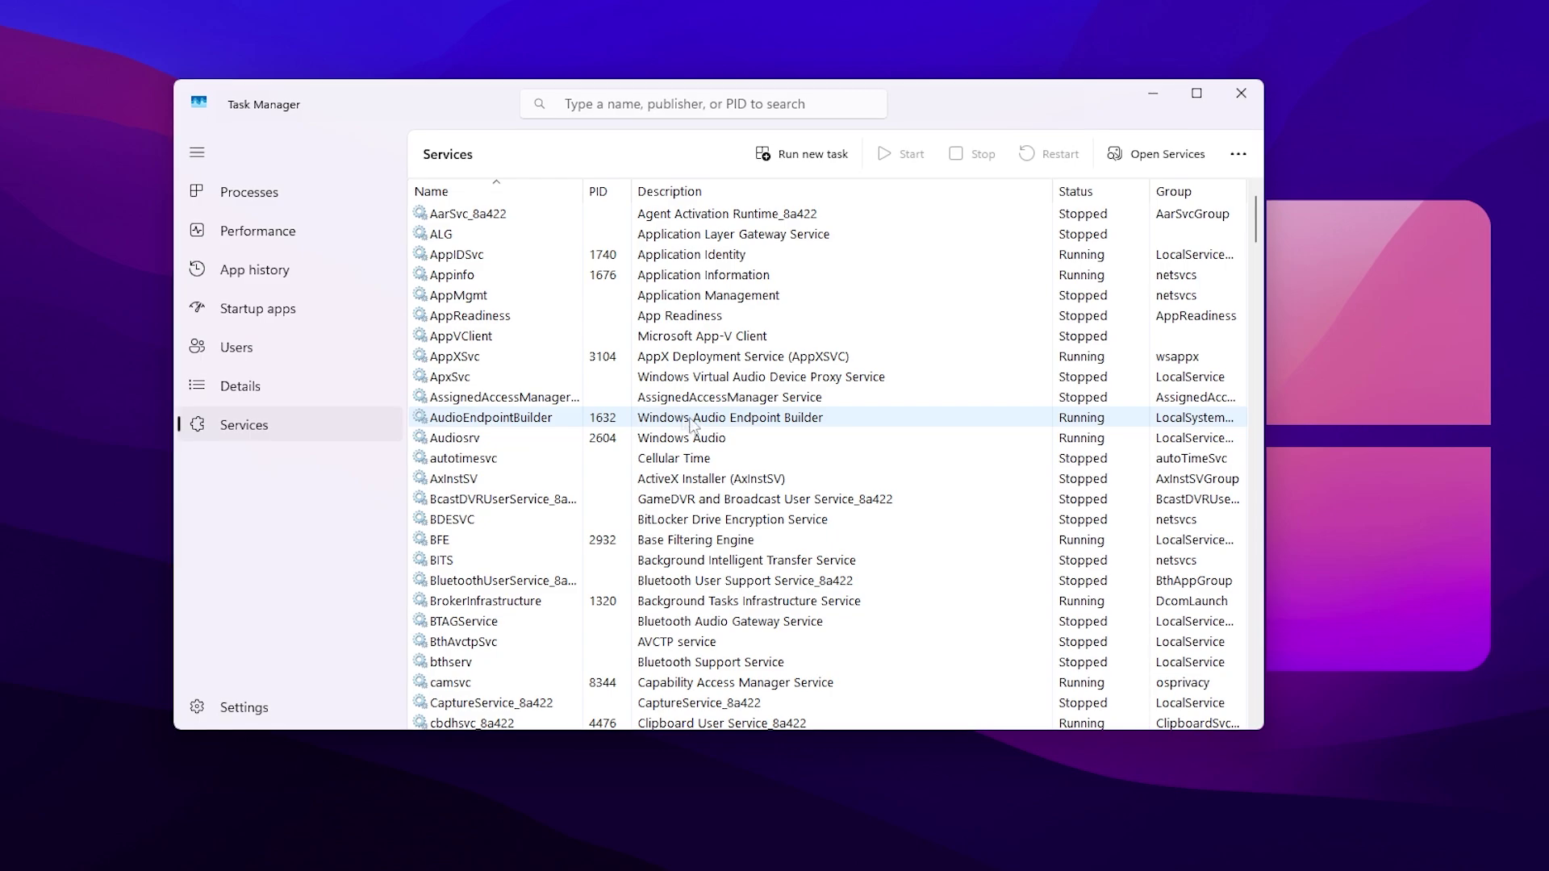
Stop the XblAuthManager service and close Task Manager
click(478, 356)
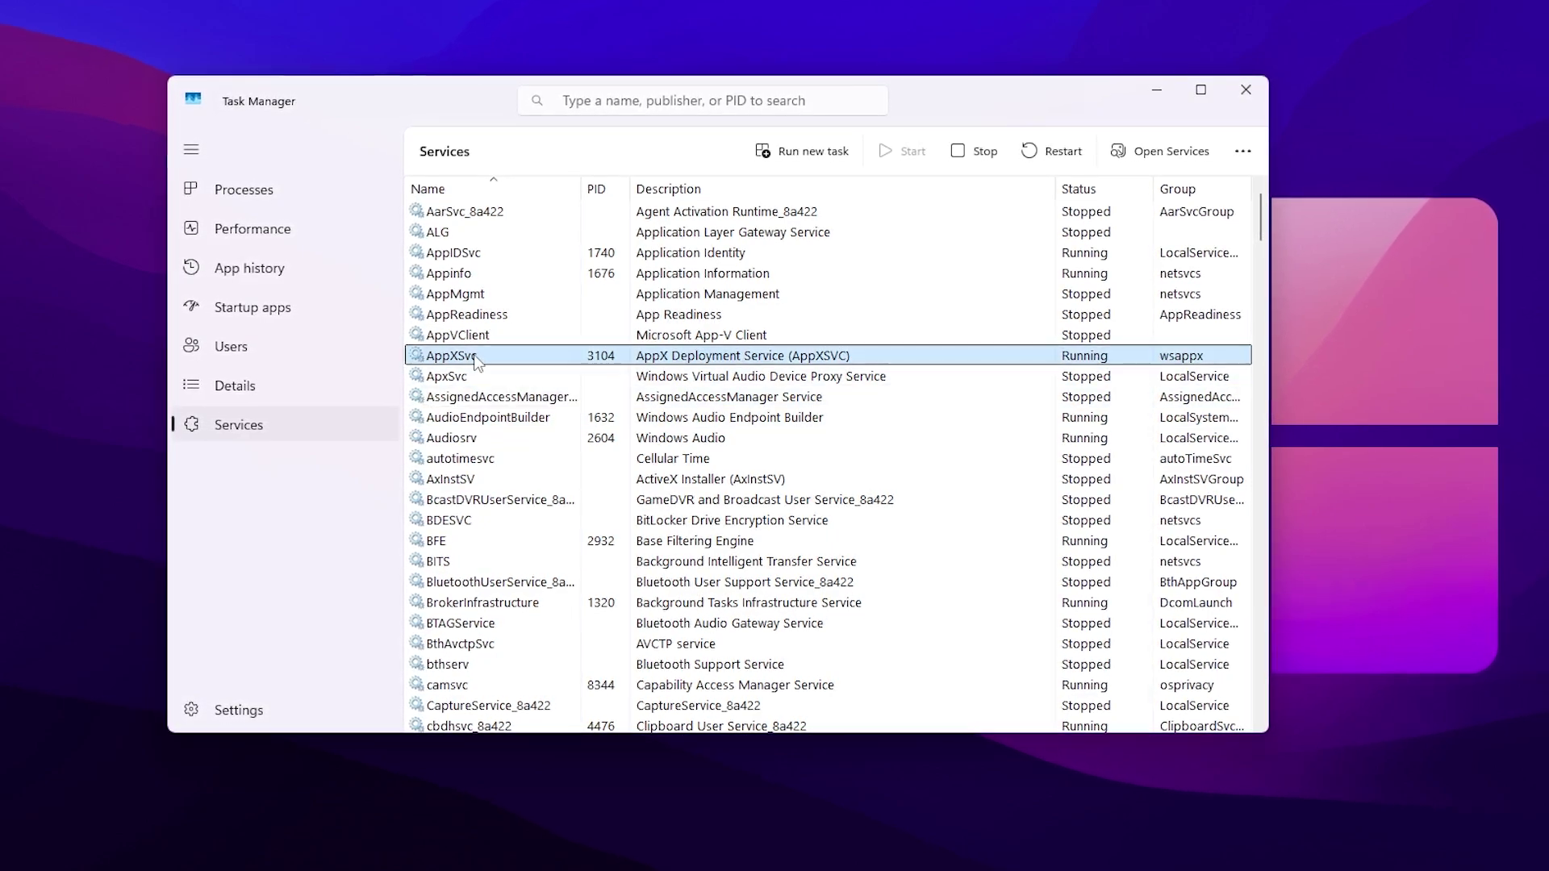
key(w)
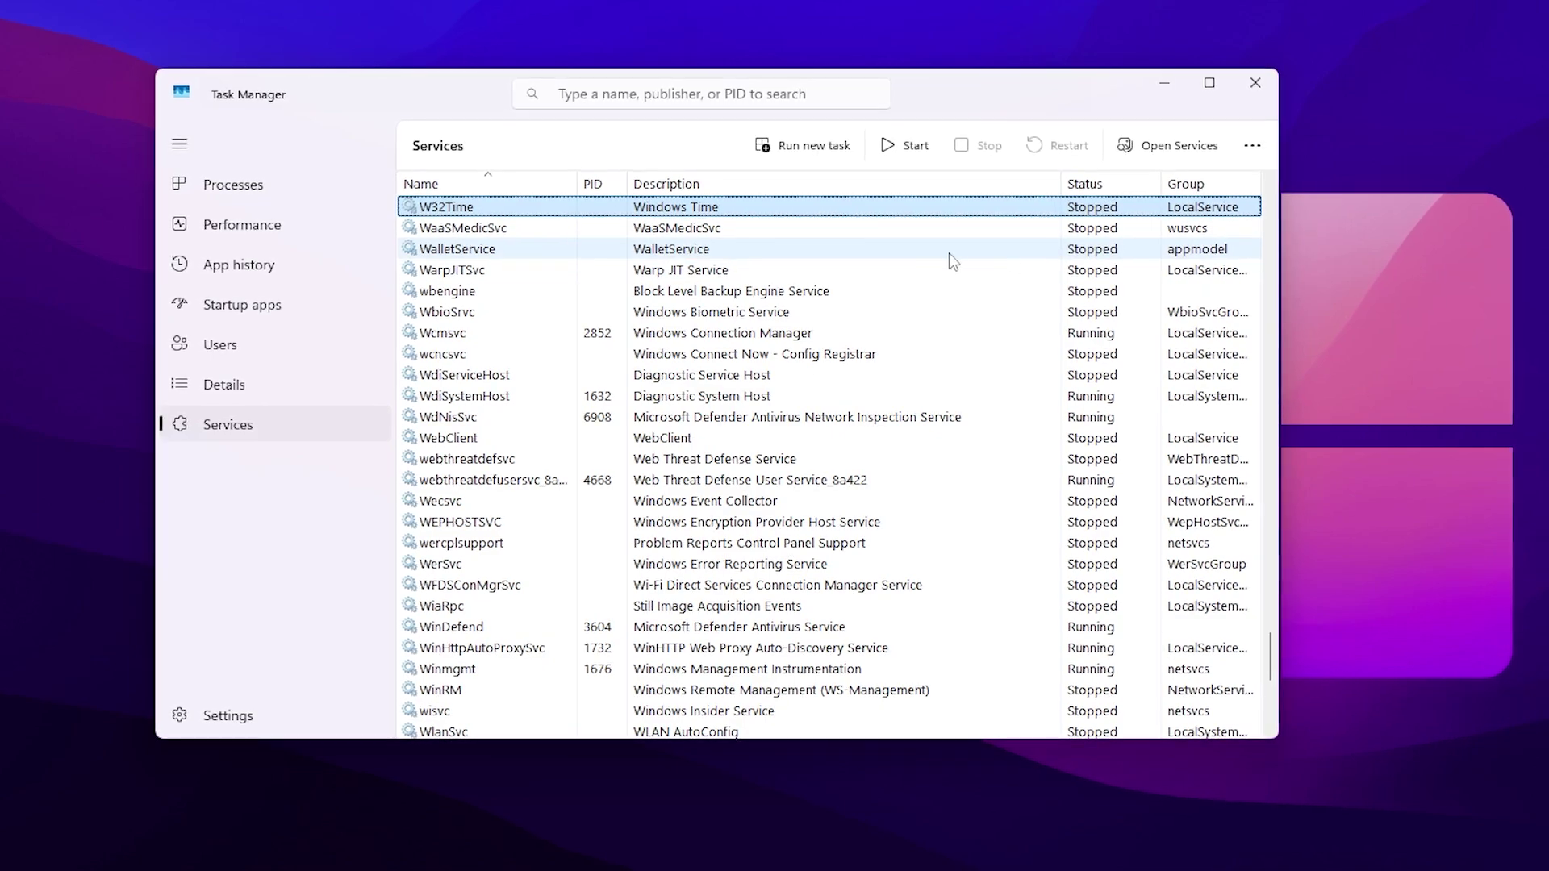
scroll(952, 260, down, 7)
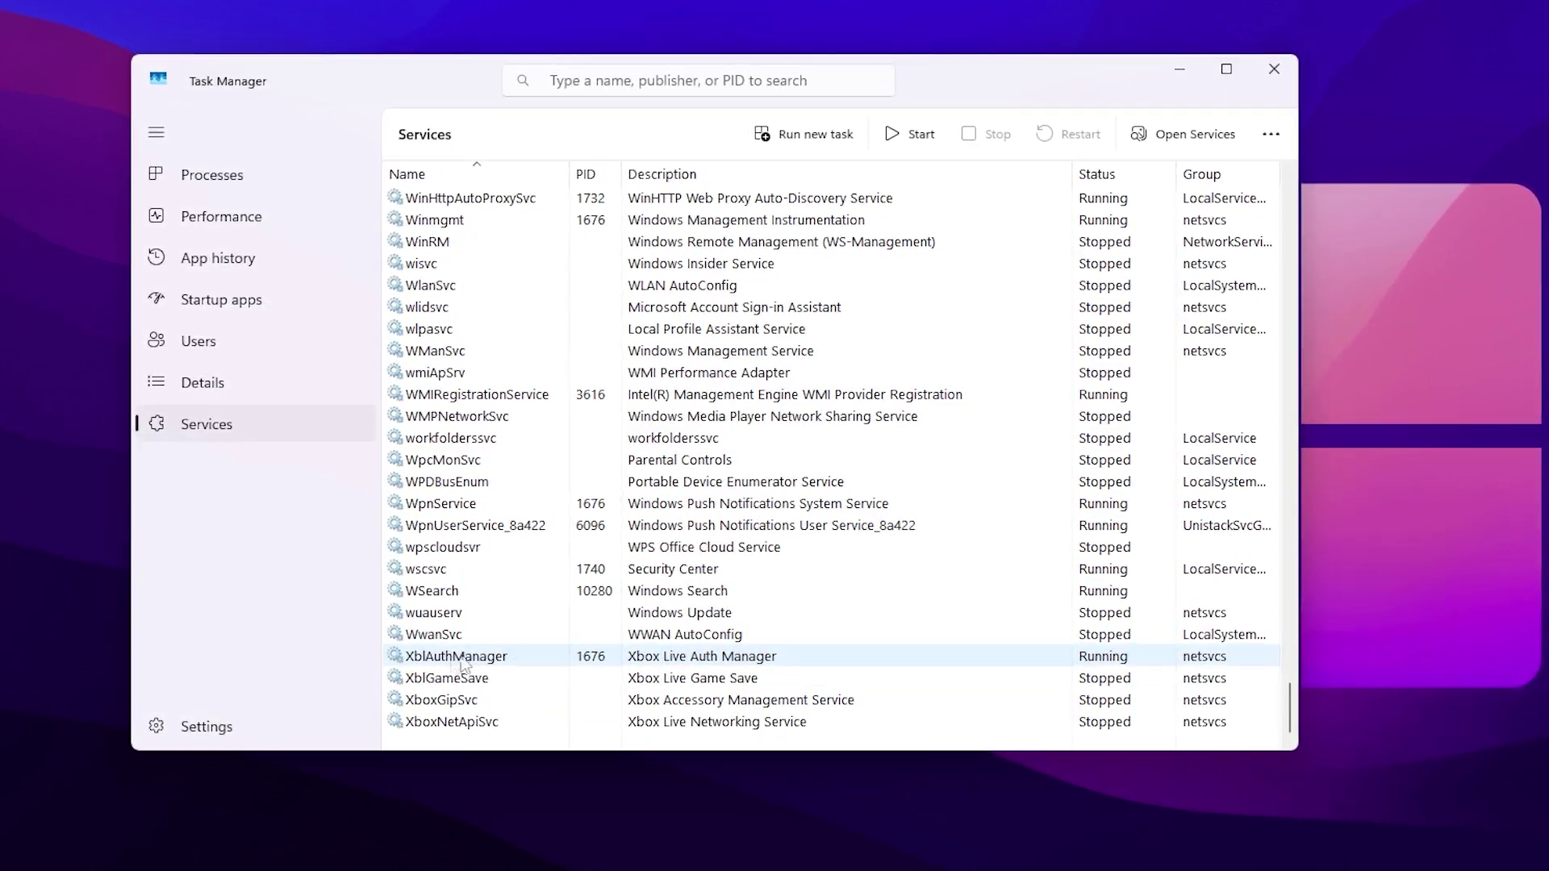
right_click(462, 664)
click(488, 699)
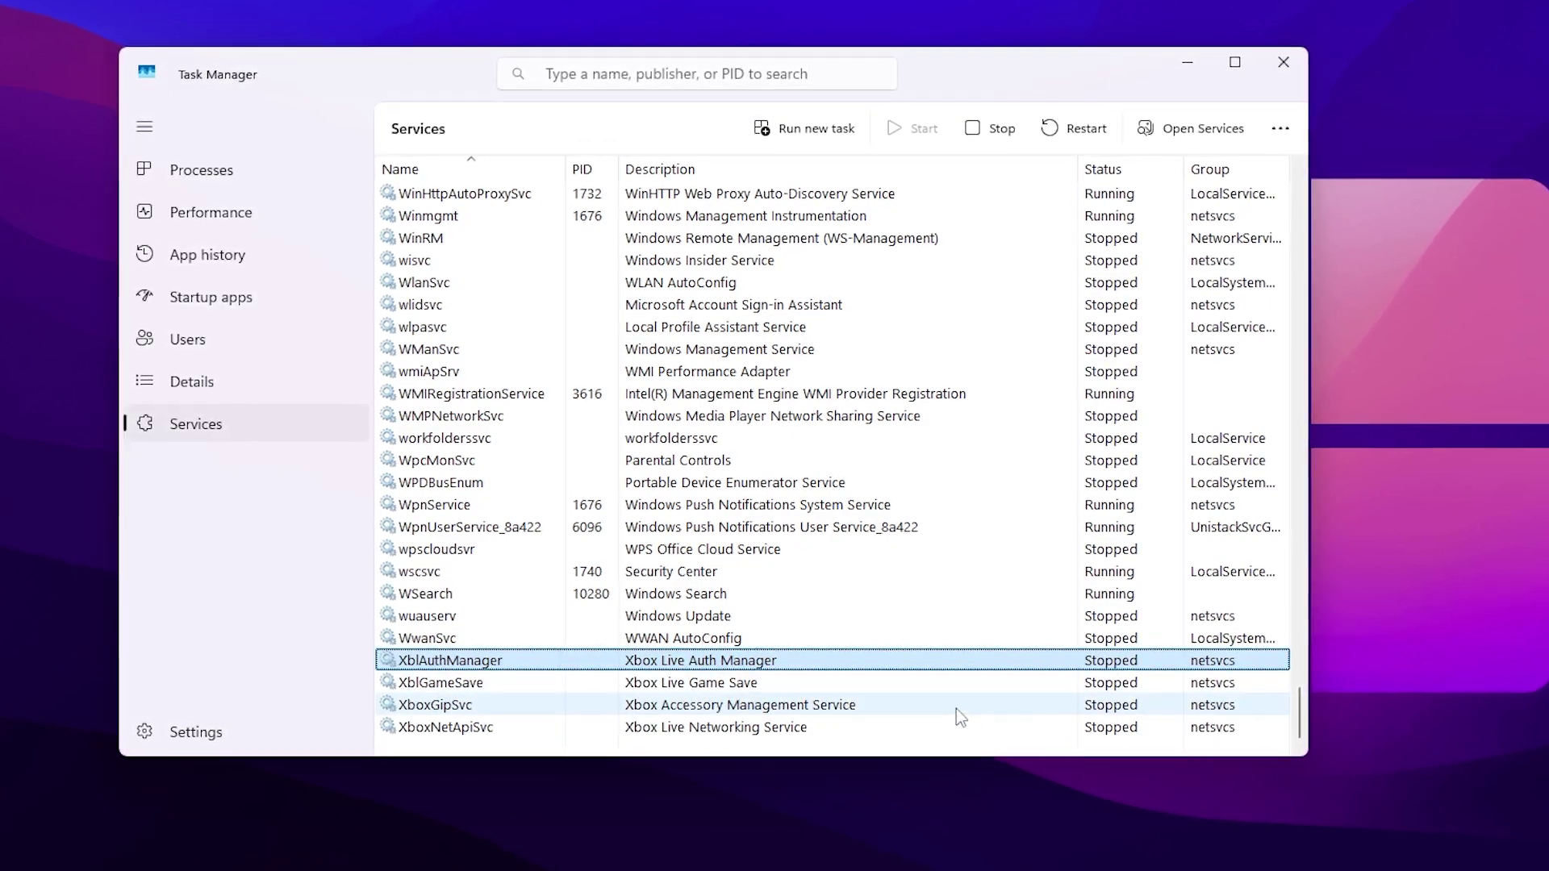
click(1289, 60)
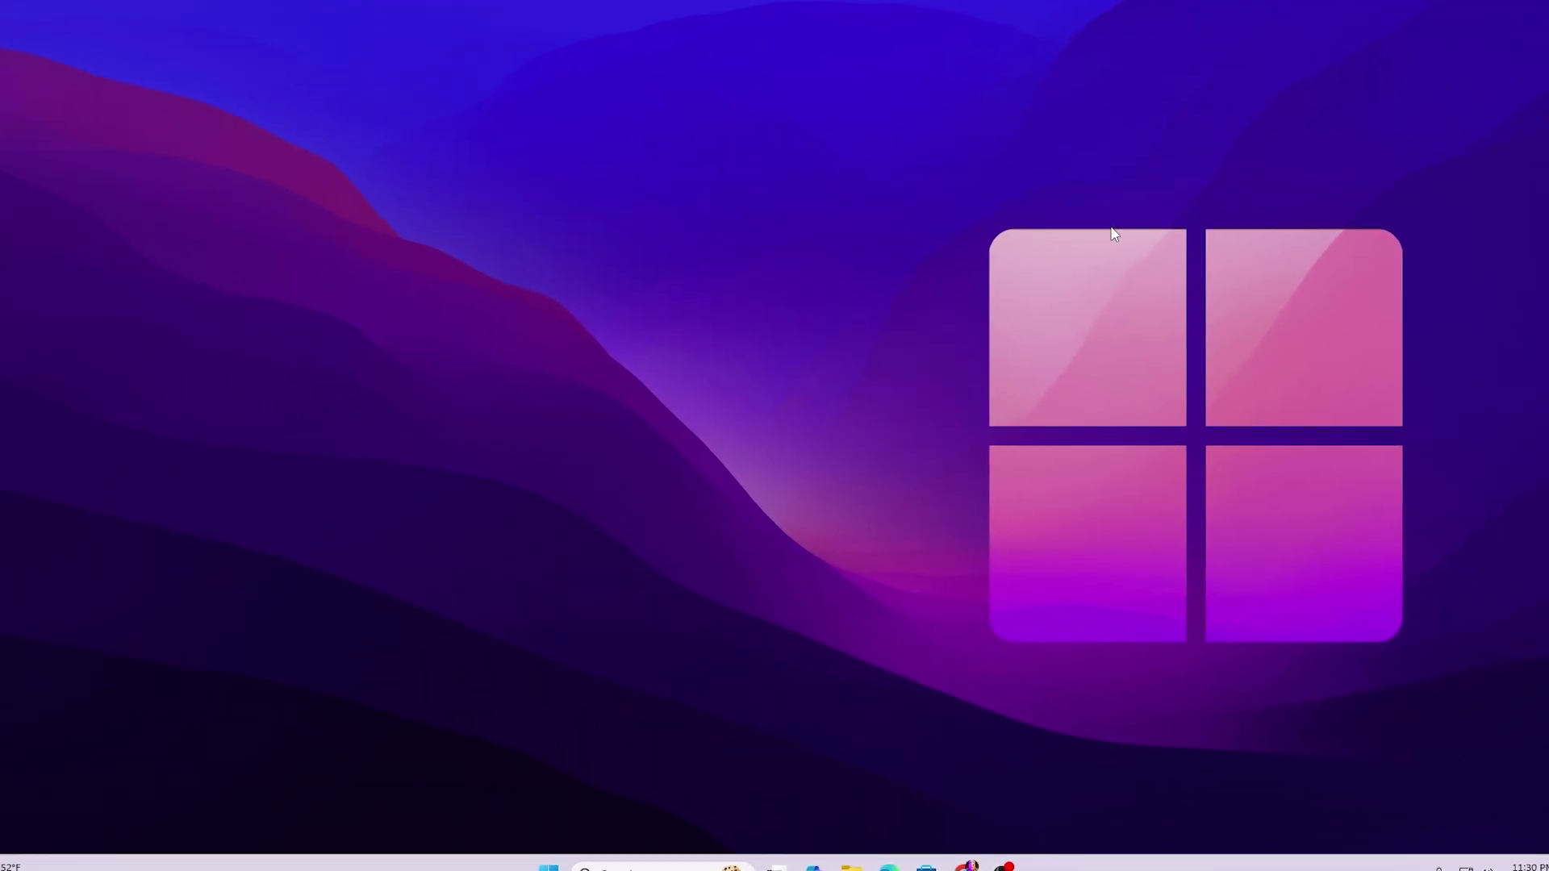
Open System Configuration via a 'sys' search and bring up its Boot advanced options
key(super+s)
text(sy)
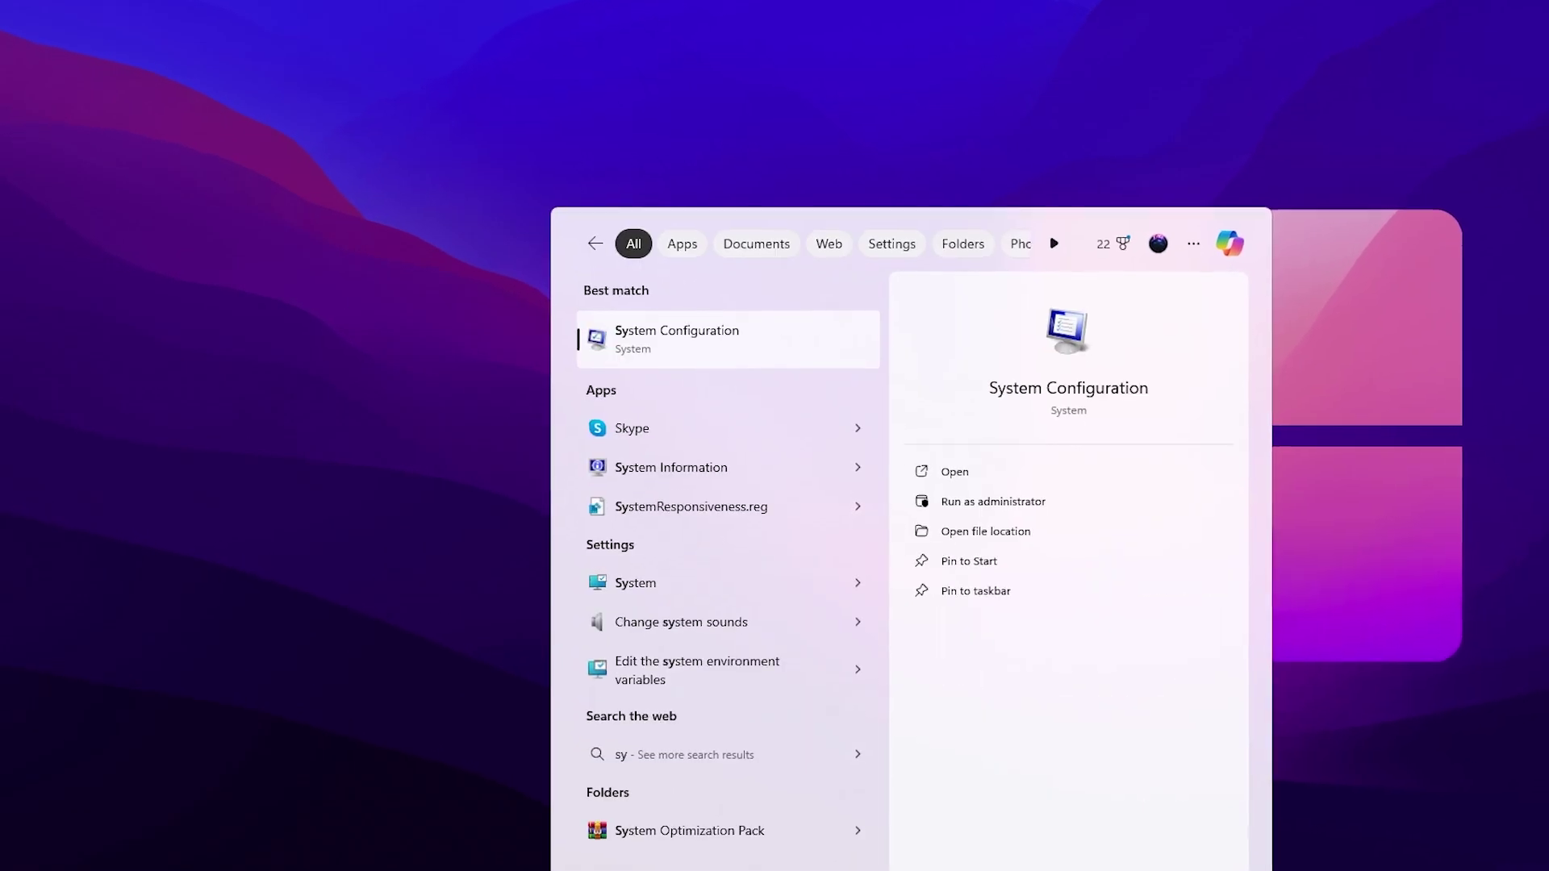
text(s)
key(Down)
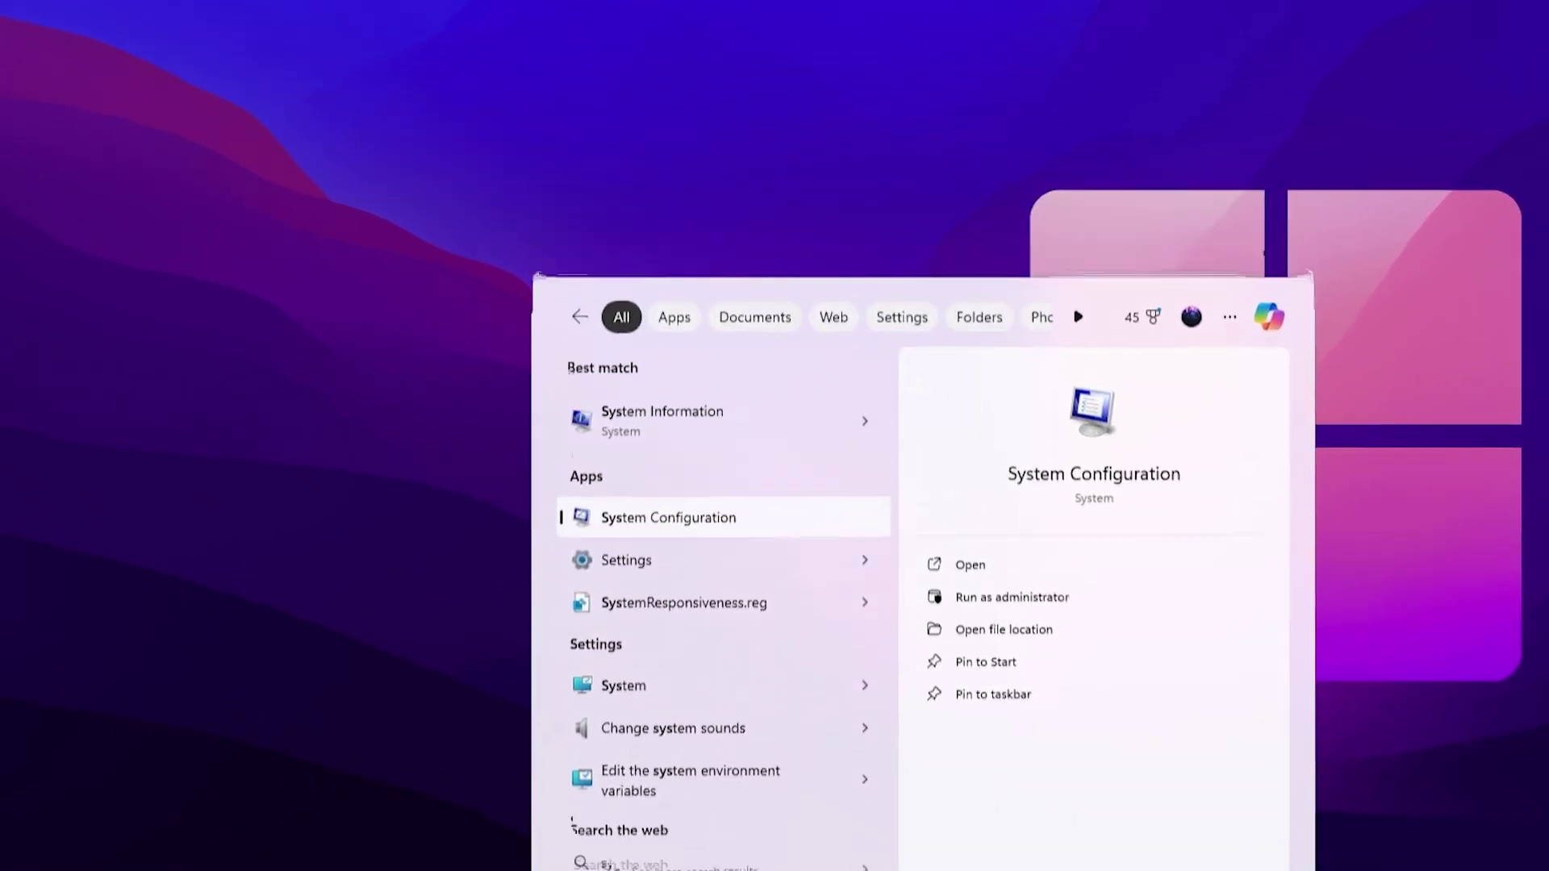
key(Return)
click(550, 255)
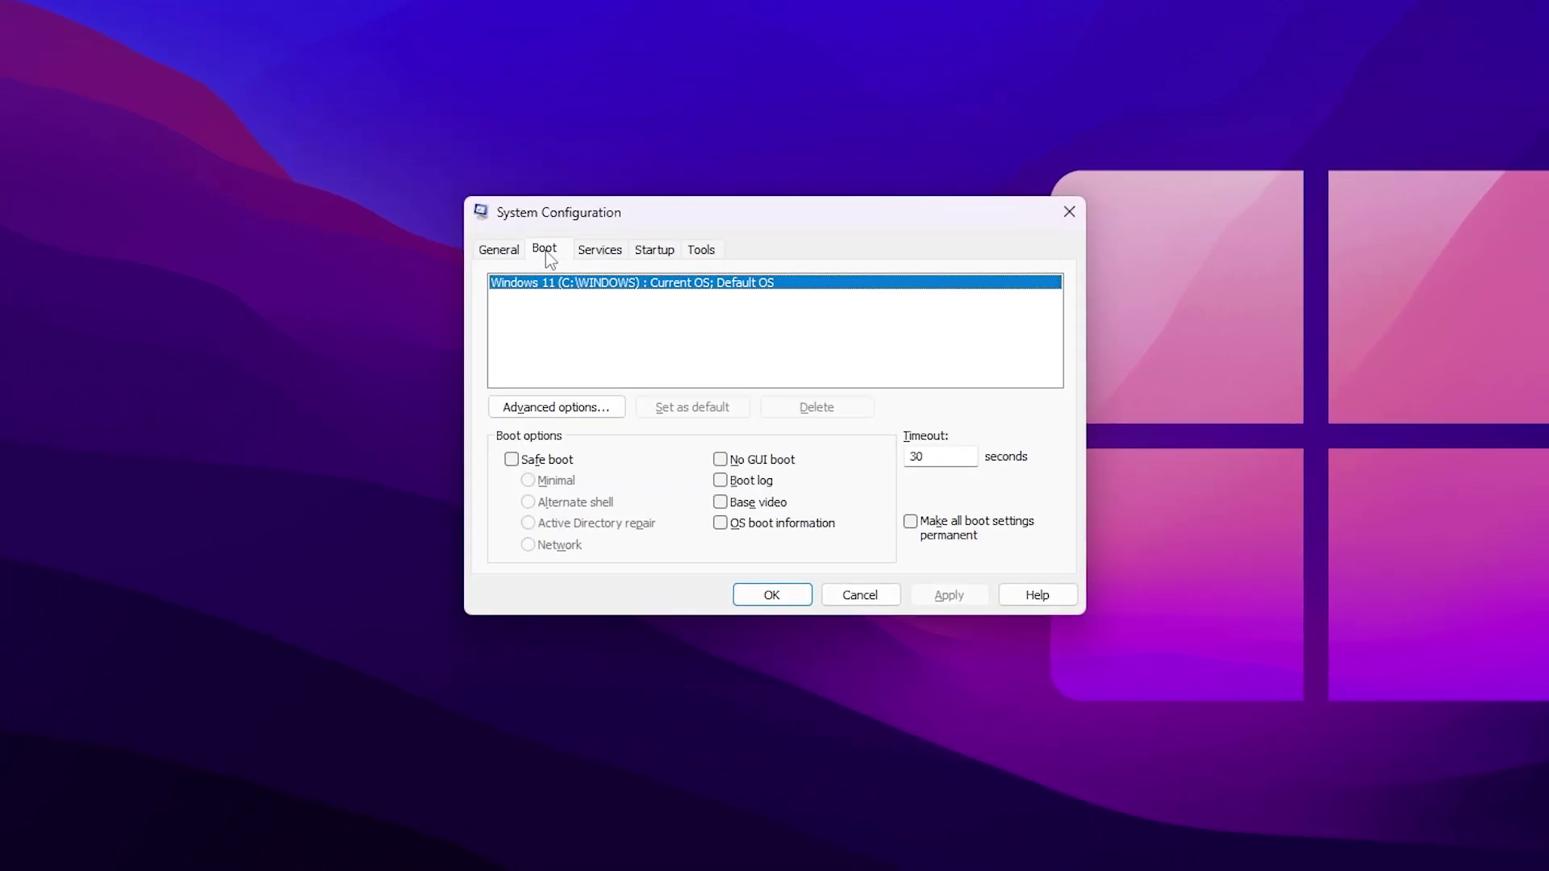
click(546, 410)
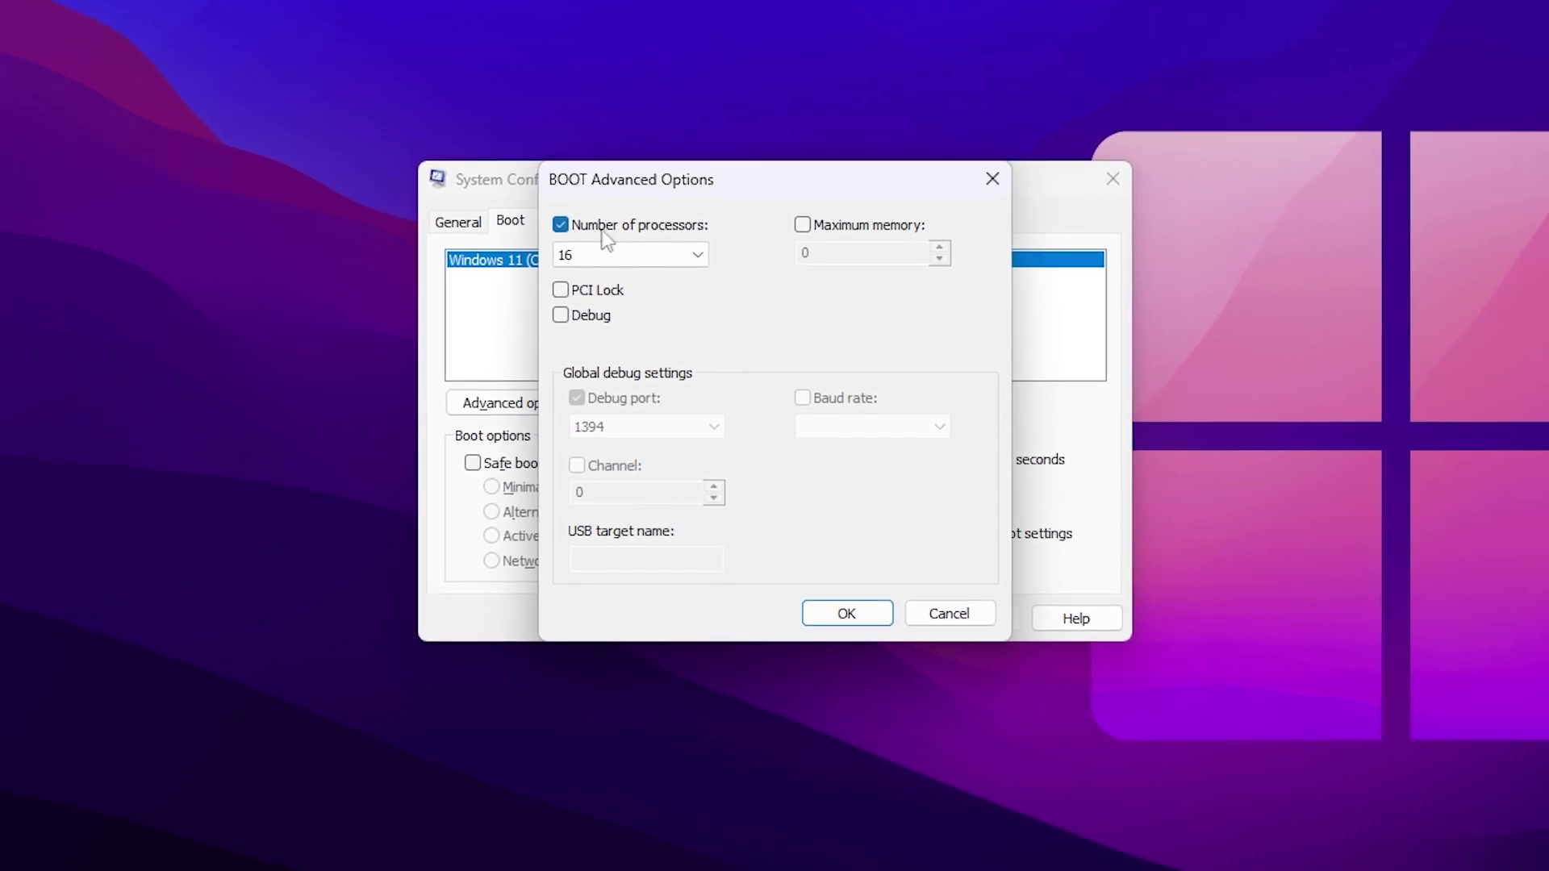
Set the number of processors to 16, accept, and switch to the Services tab
click(697, 257)
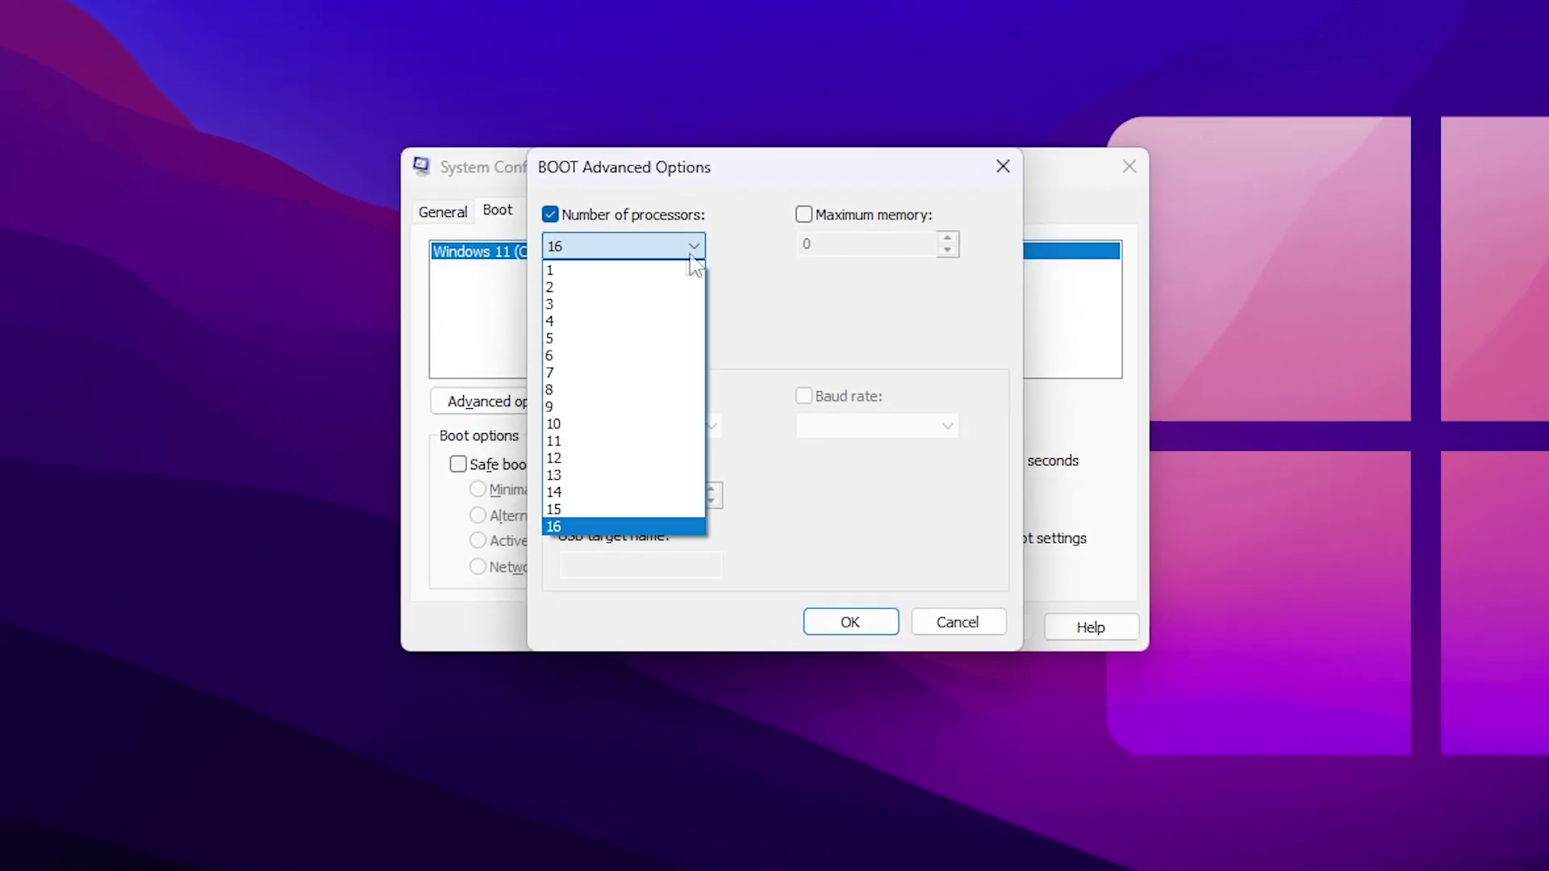
click(589, 526)
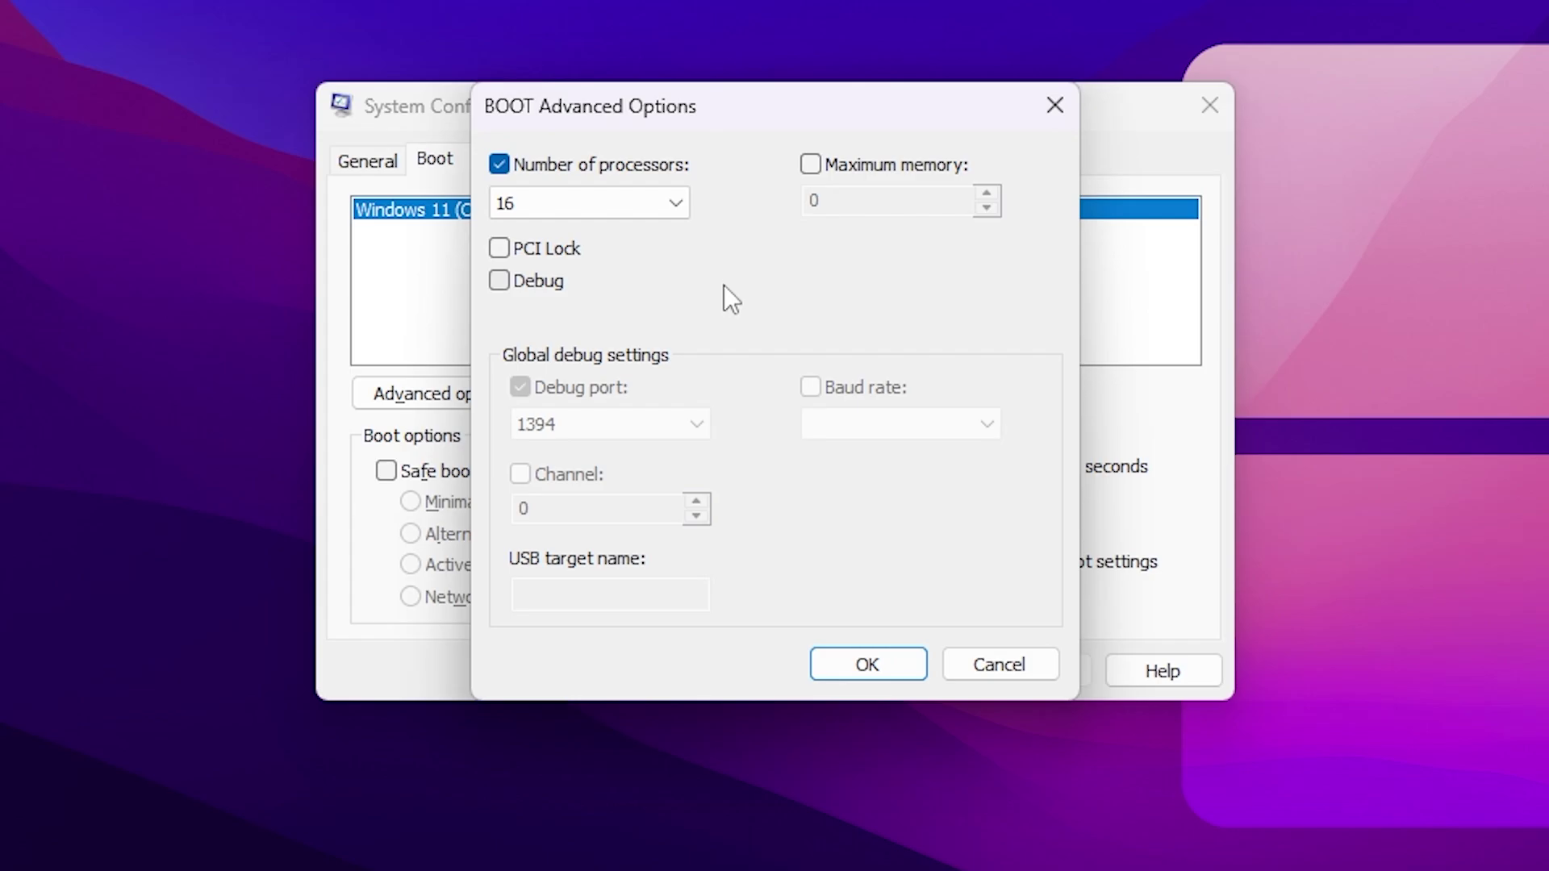
click(869, 663)
click(518, 164)
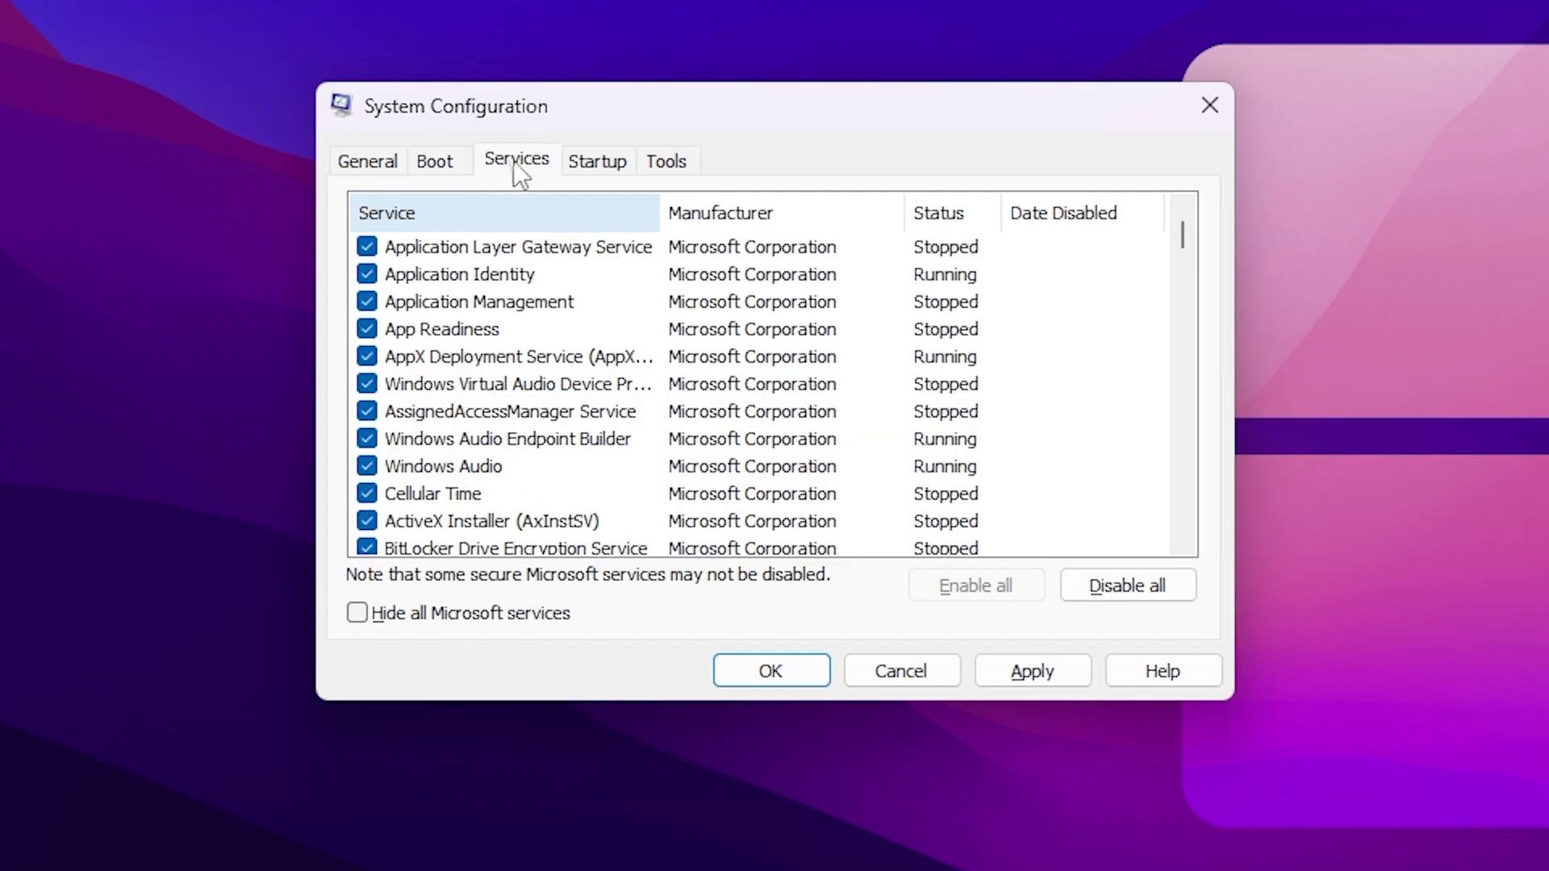
Hide all Microsoft services, toggle WPS Office Cloud Service, then Apply and OK
click(357, 613)
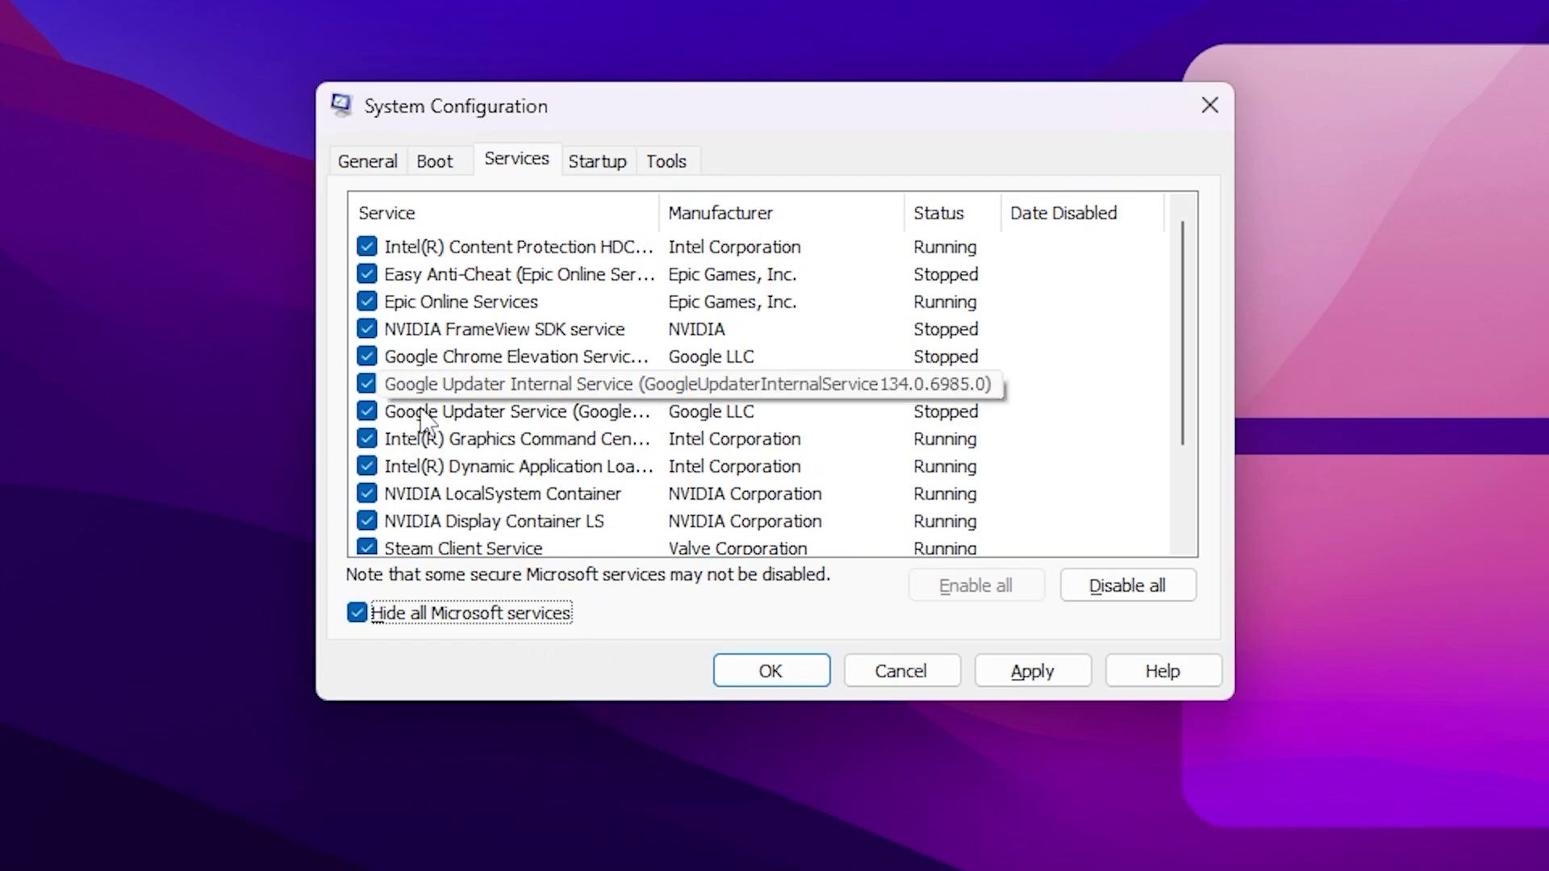
scroll(786, 405, down, 2)
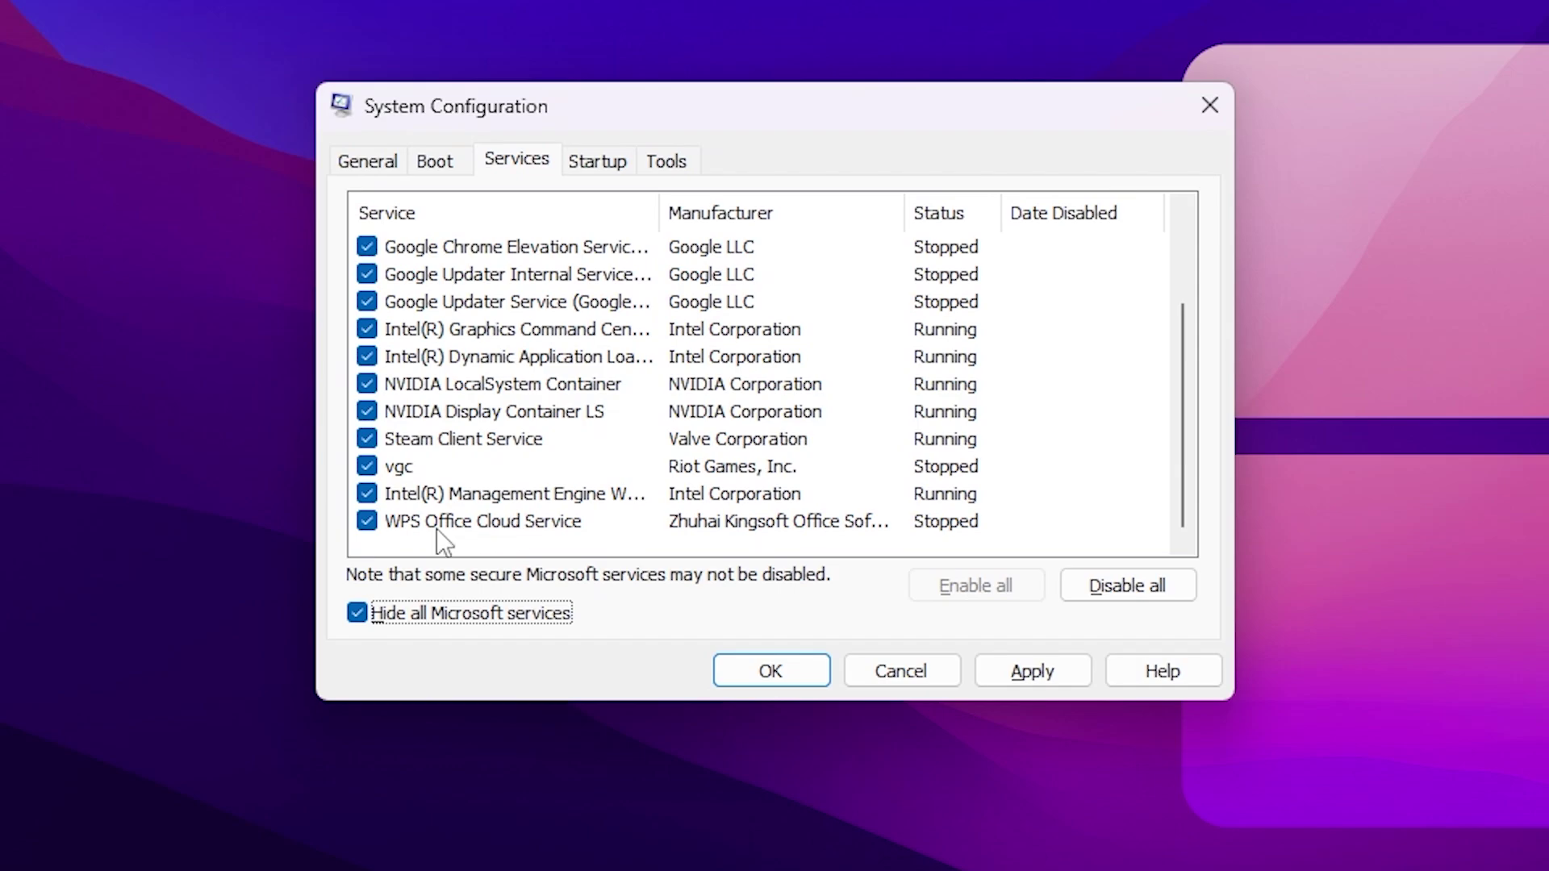
click(417, 523)
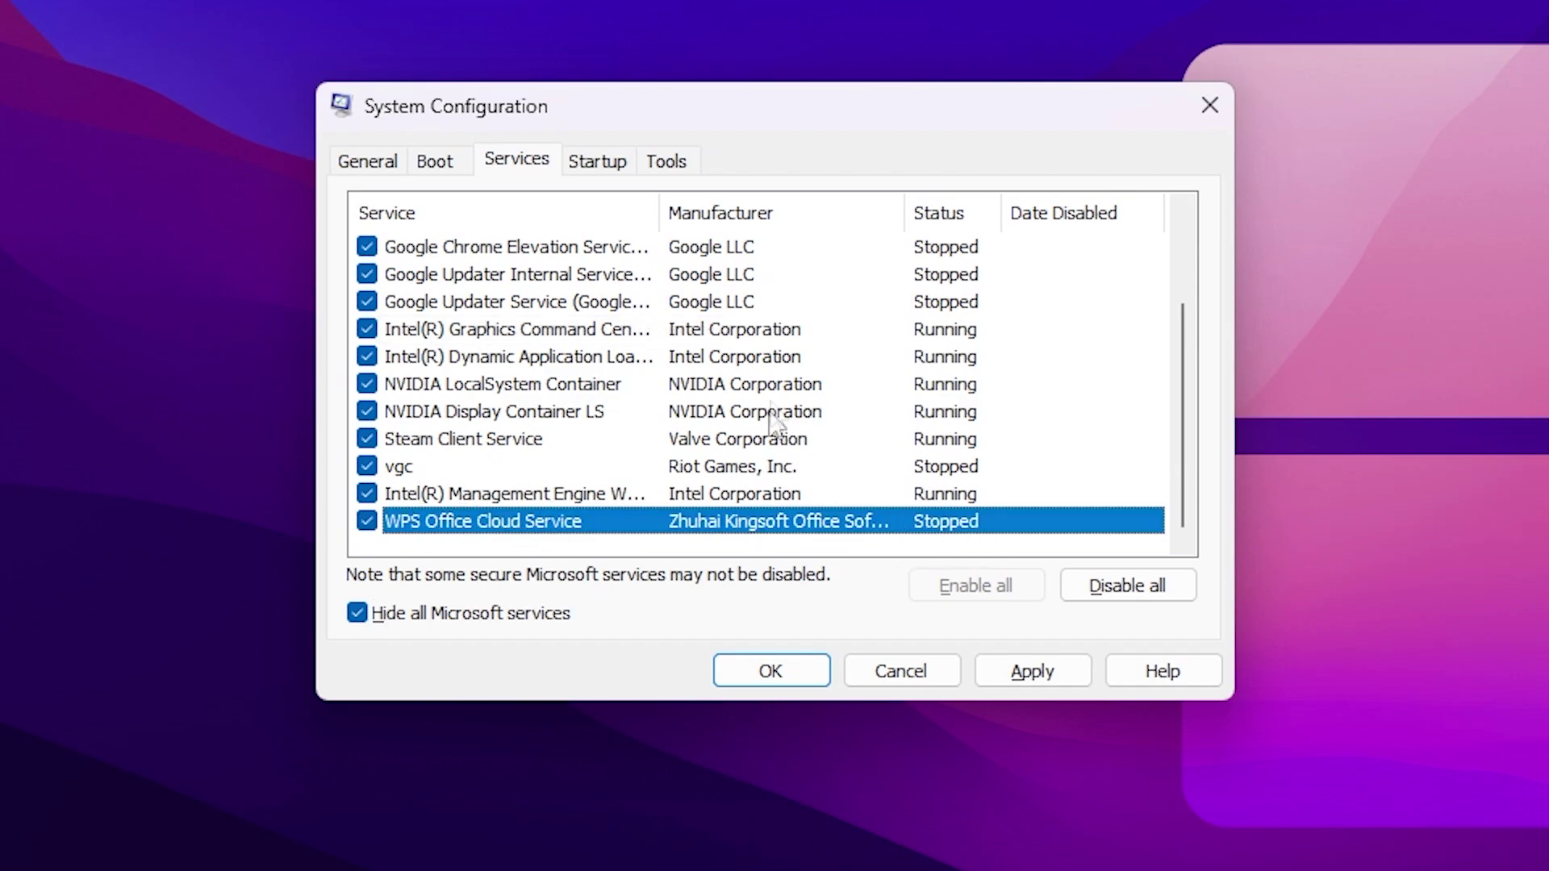
click(1035, 672)
click(763, 671)
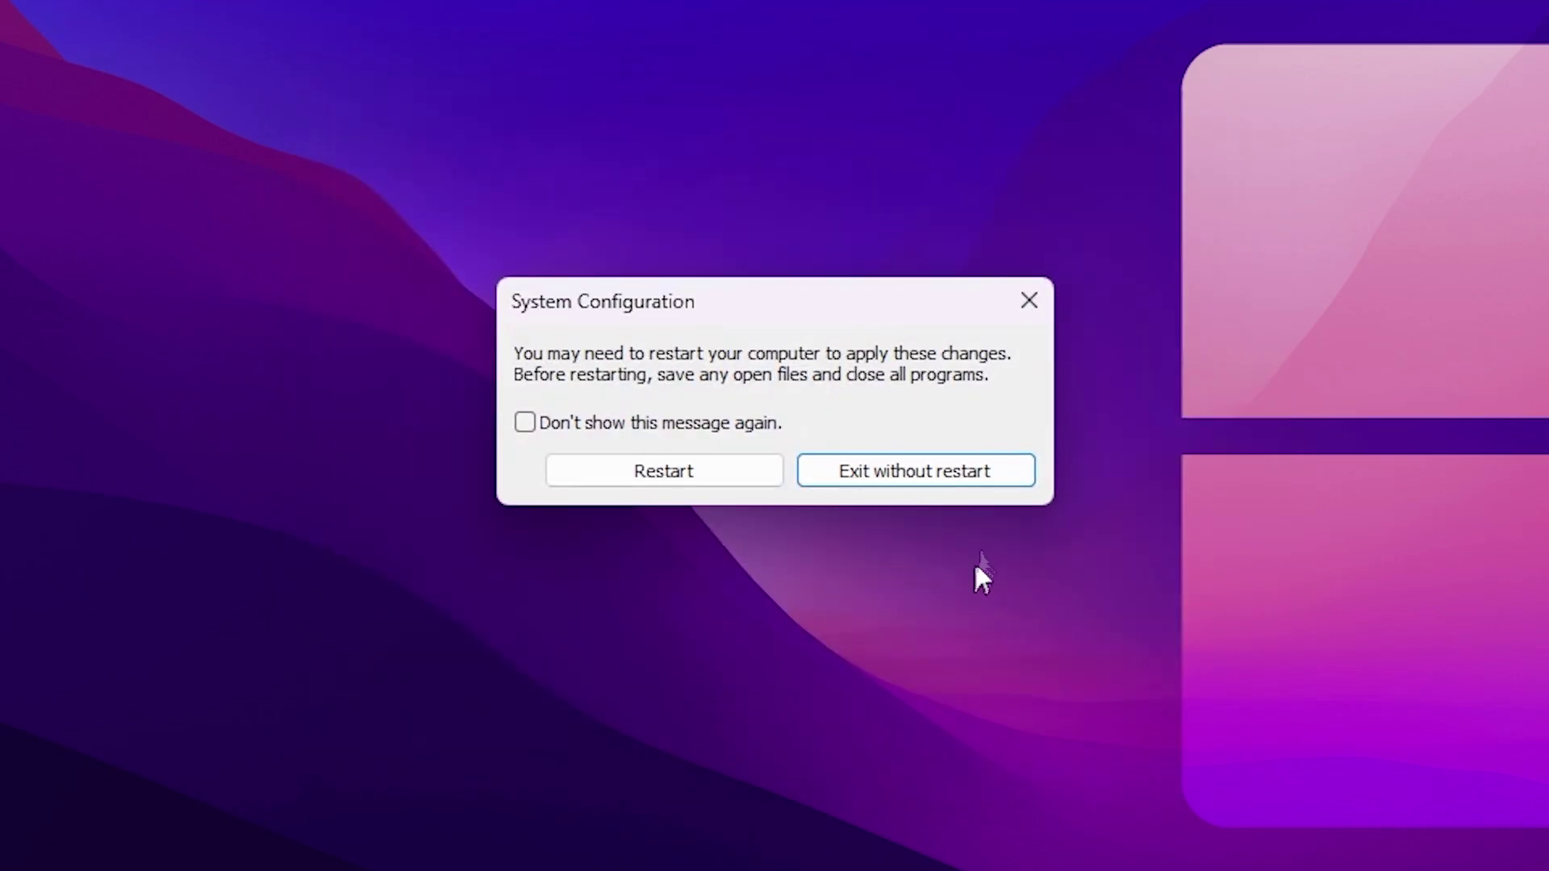